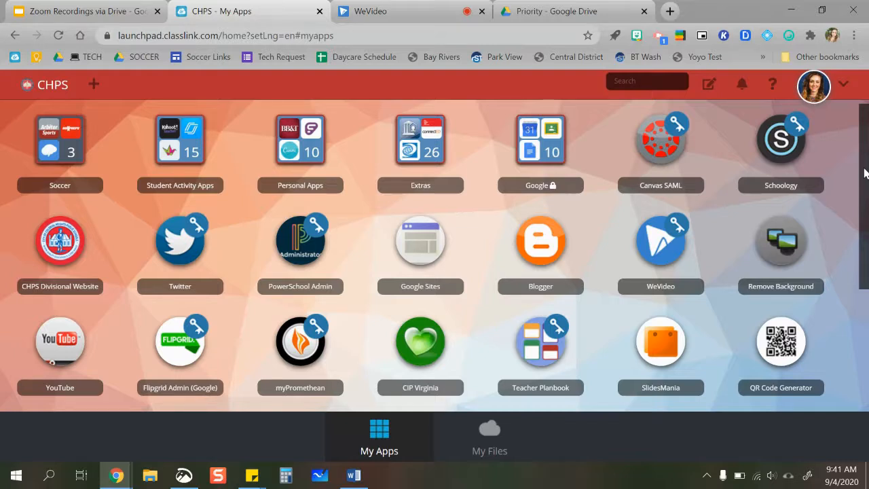
Open Canvas from the app launchpad and display the list of all courses
left_click(672, 153)
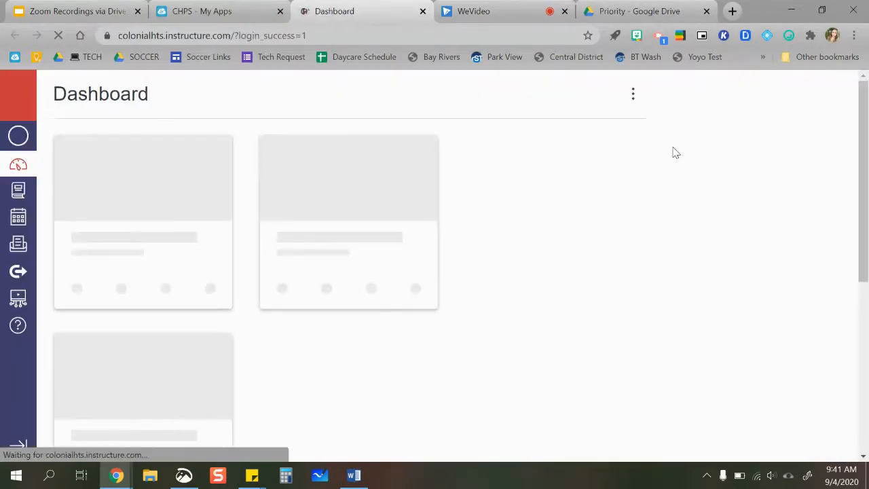
scroll(480, 285, "down", 5)
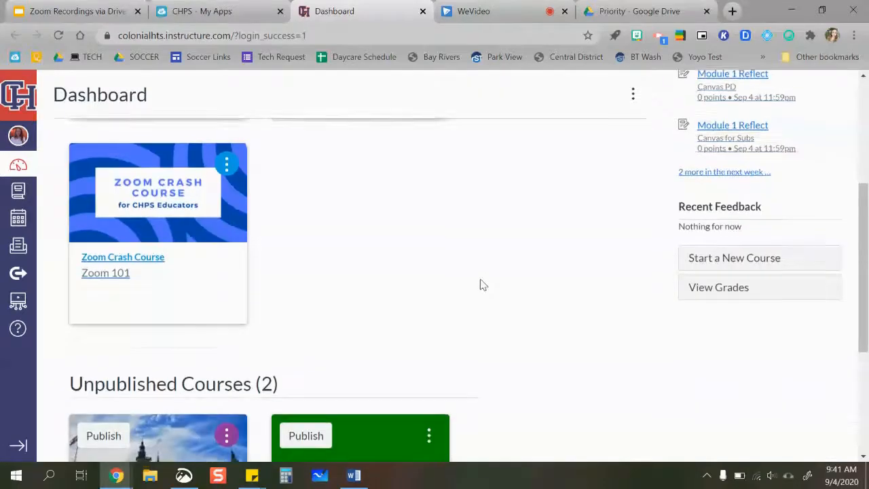
scroll(480, 286, "up", 5)
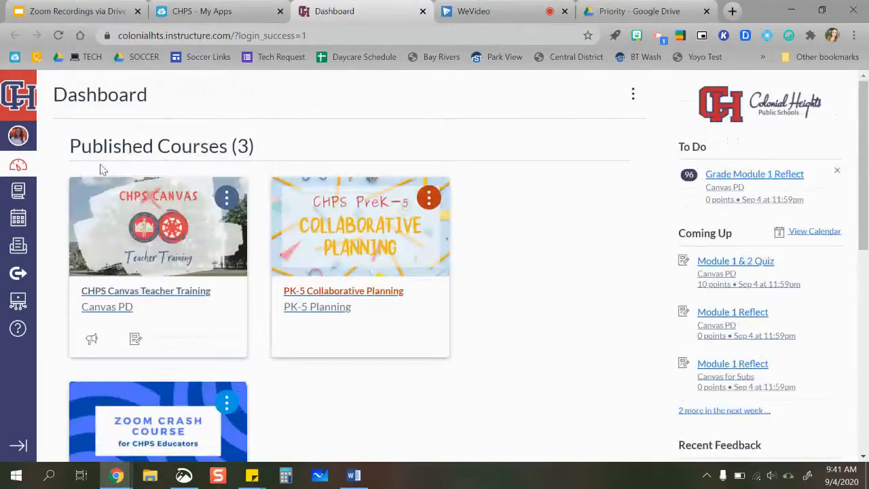
left_click(18, 190)
left_click(90, 323)
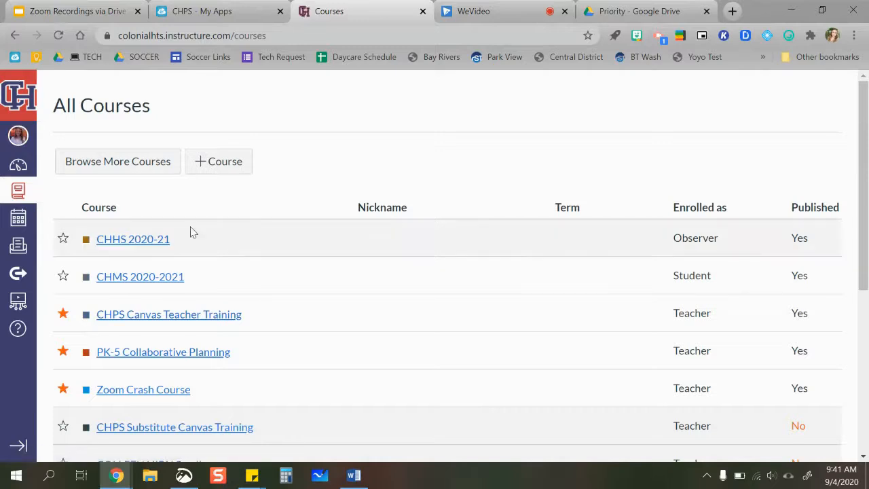
Create a new course named Canvas Crash Course
left_click(205, 171)
left_click(398, 223)
type("Canvas")
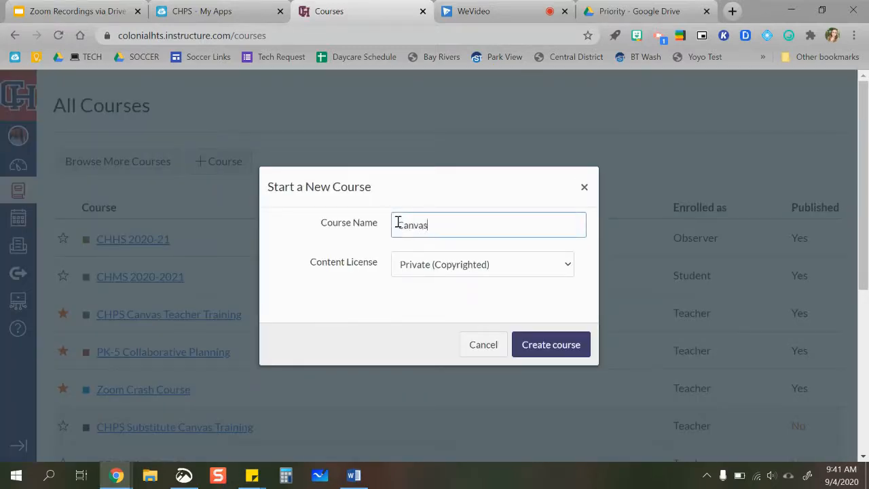
type(" Crash Course")
left_click(551, 345)
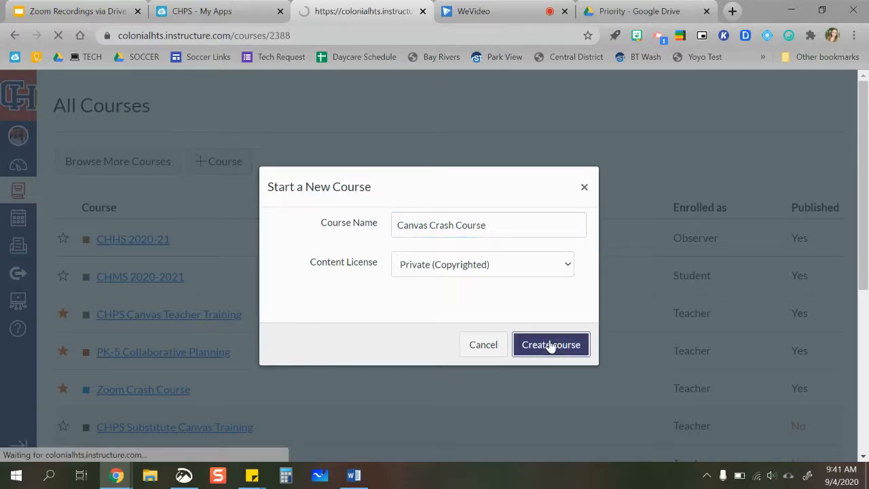
Start a new page in the course and title it Home Page
scroll(165, 295, "down", 3)
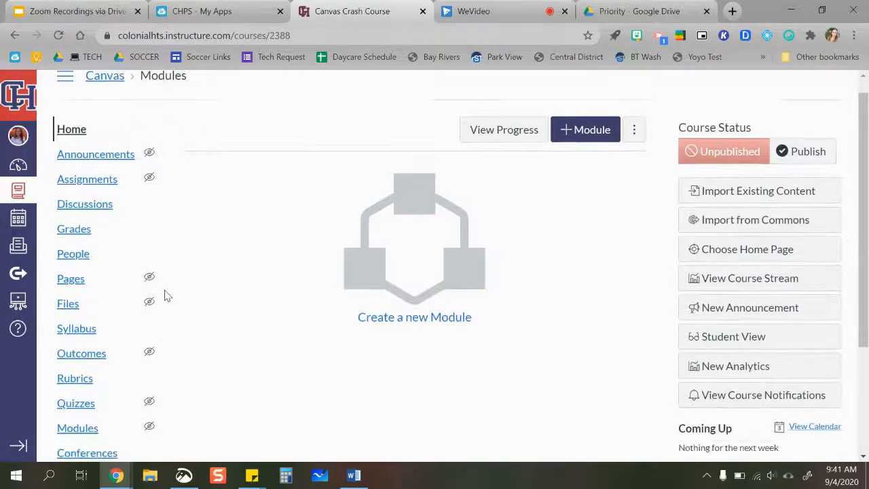
scroll(165, 294, "up", 3)
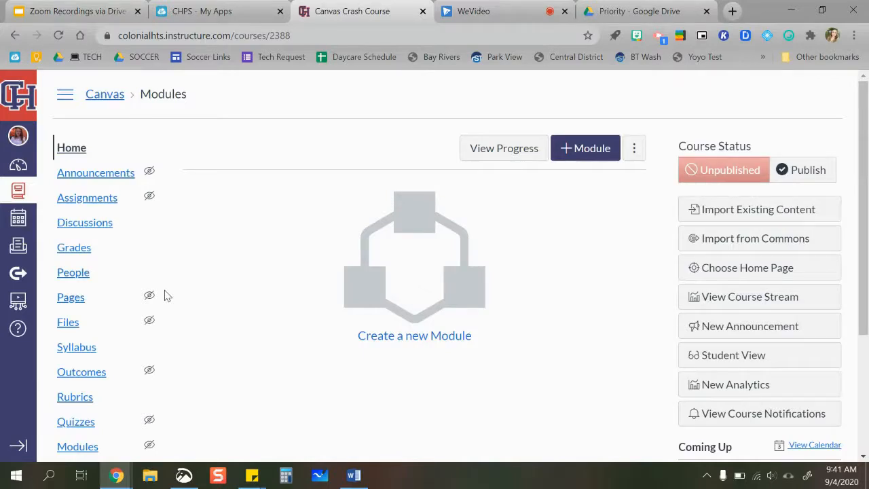
left_click(61, 300)
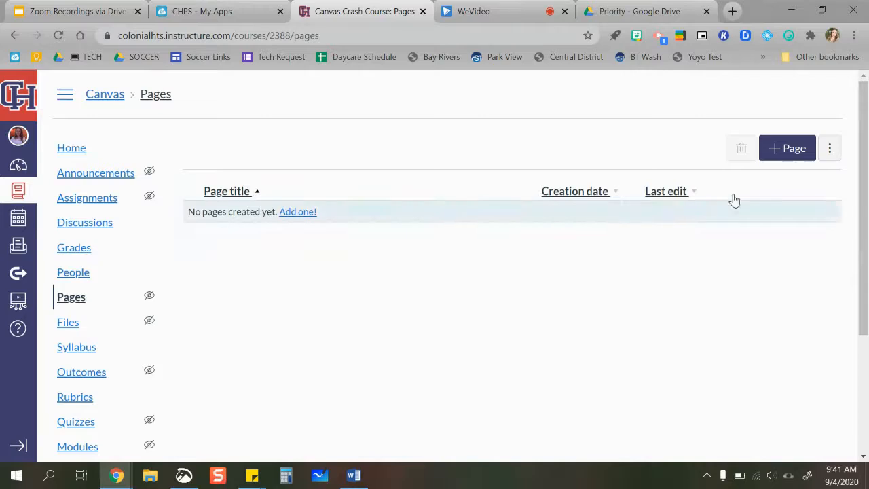
left_click(775, 155)
type("Home Page")
Center the page text and enter a line welcoming students to English 12 with the teacher's name
left_click(355, 294)
left_click(385, 212)
type("We")
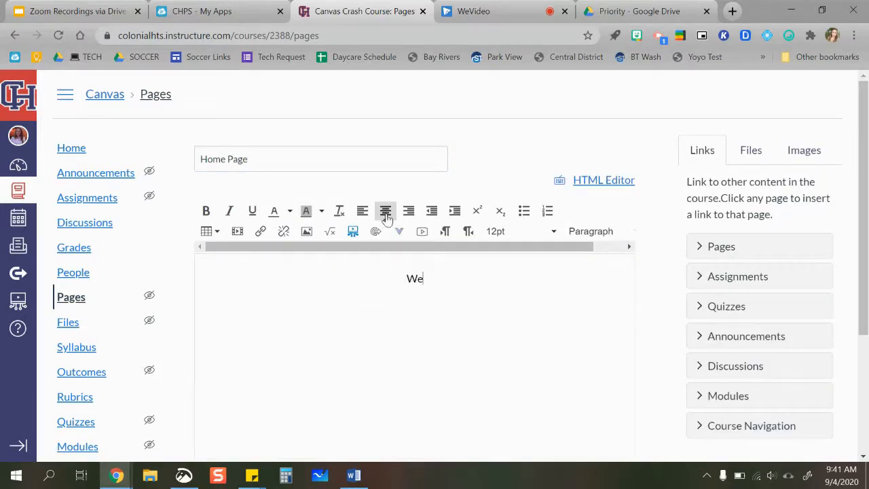
type("lcome to Engli")
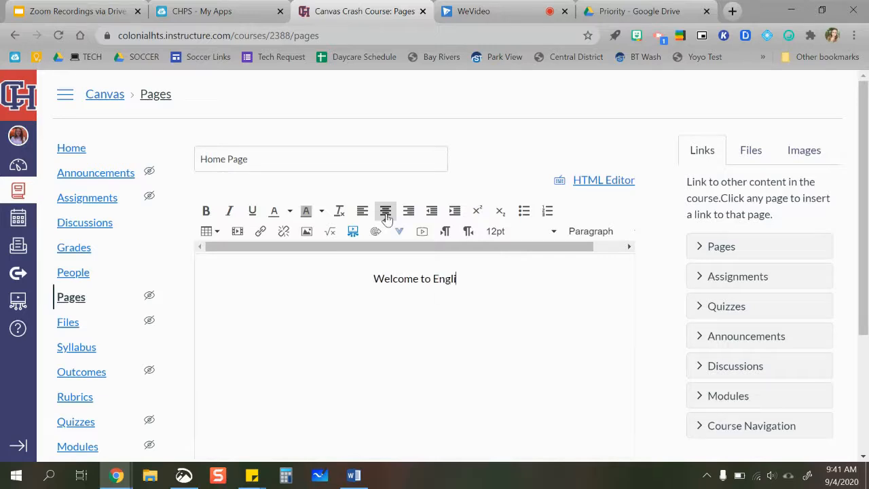
type("sh 12 with Mrs. Hirn")
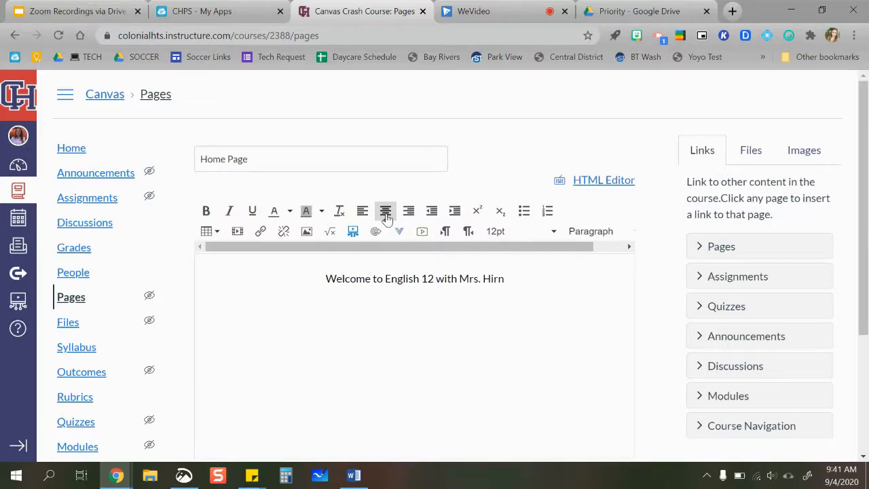
Add the lines Syllabus, Zoom Meeting and Current Module below the welcome line, leaving a blank line first
key("Return")
type("Syllabus")
type("Zoom Meeting ")
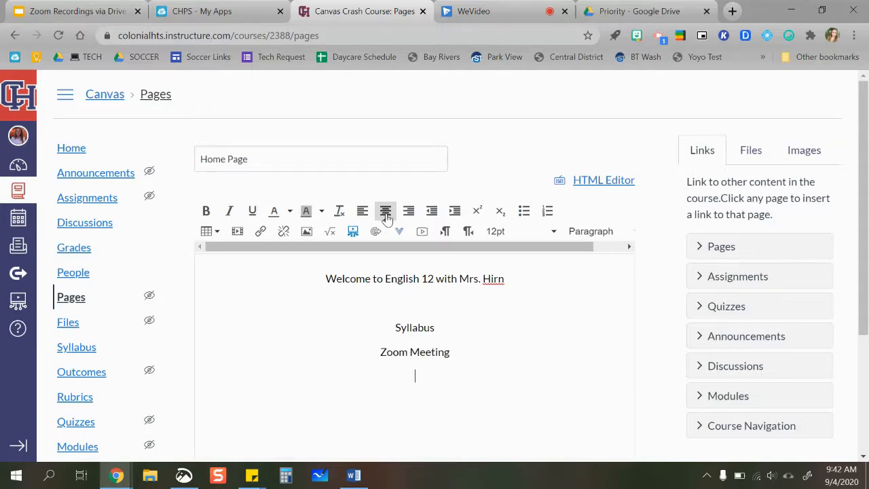
type("Current Module")
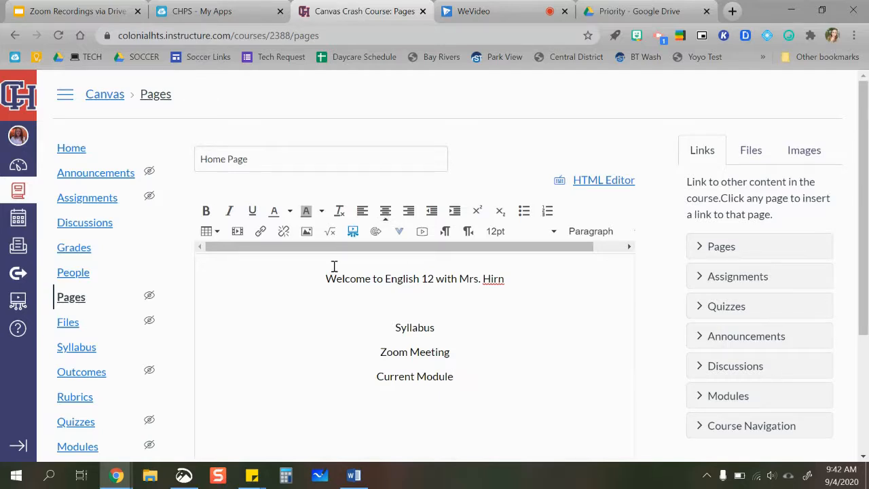
Set the welcome line's font size to 18pt
left_click_drag(320, 278, 574, 297)
left_click(509, 238)
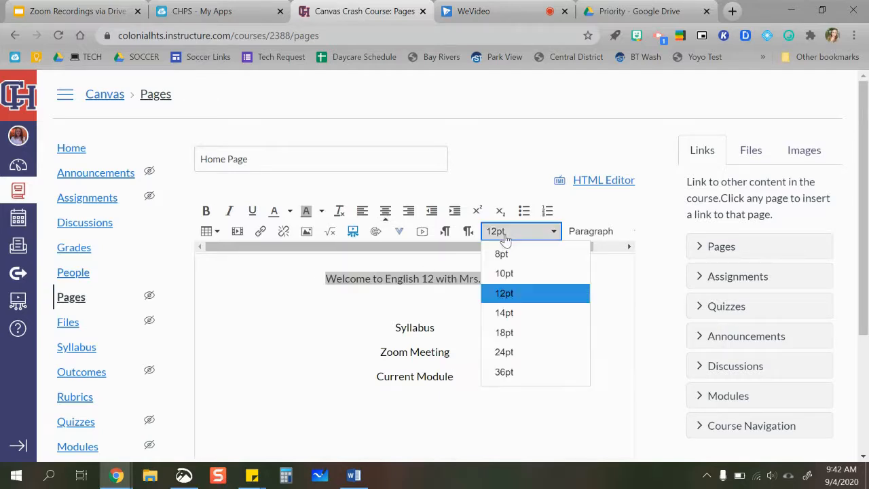
left_click(514, 334)
left_click(456, 282)
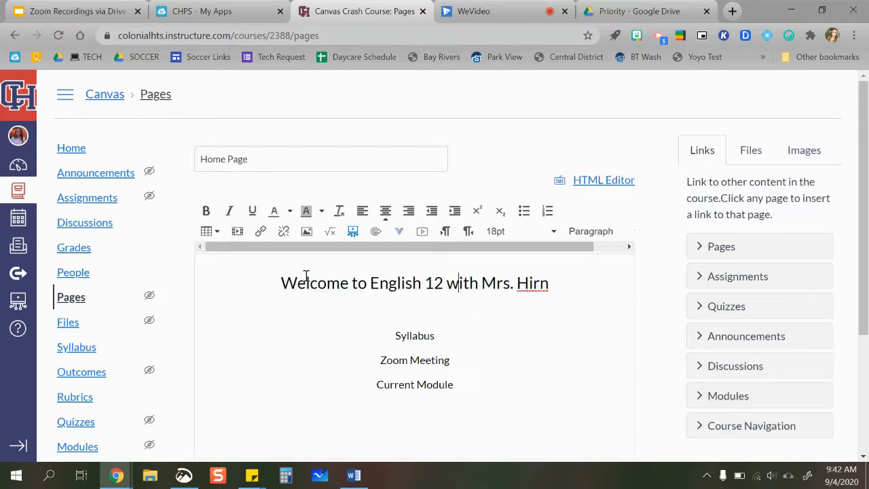
left_click_drag(278, 288, 686, 322)
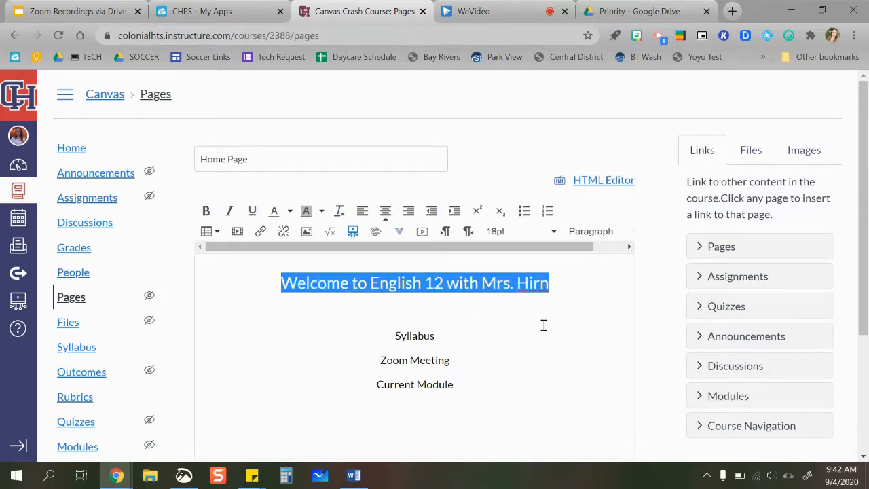
left_click(446, 321)
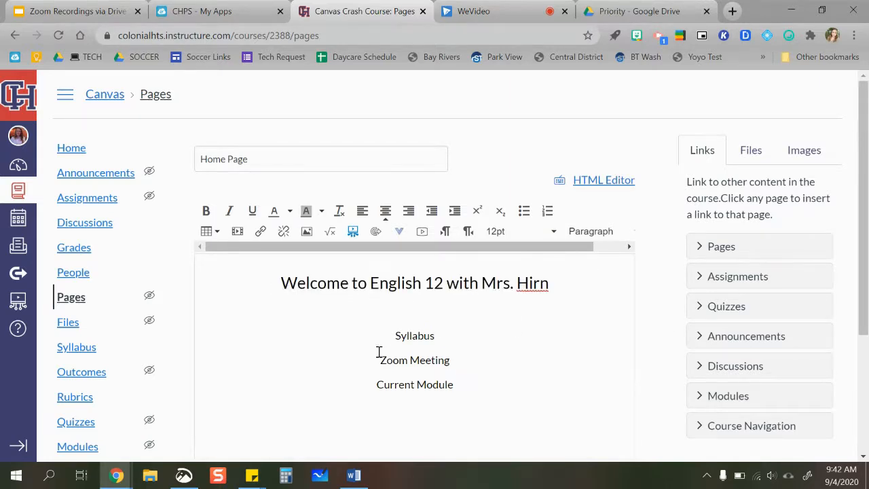
scroll(379, 351, "down", 1)
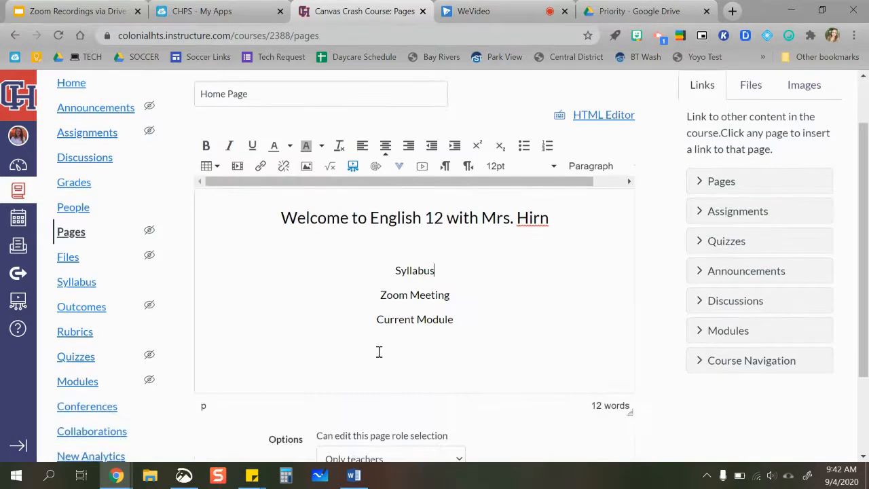
Switch to Google Drive, search for syllabus and copy the shareable link of the file ENG9H_Syllabus 2018-2019
left_click(645, 9)
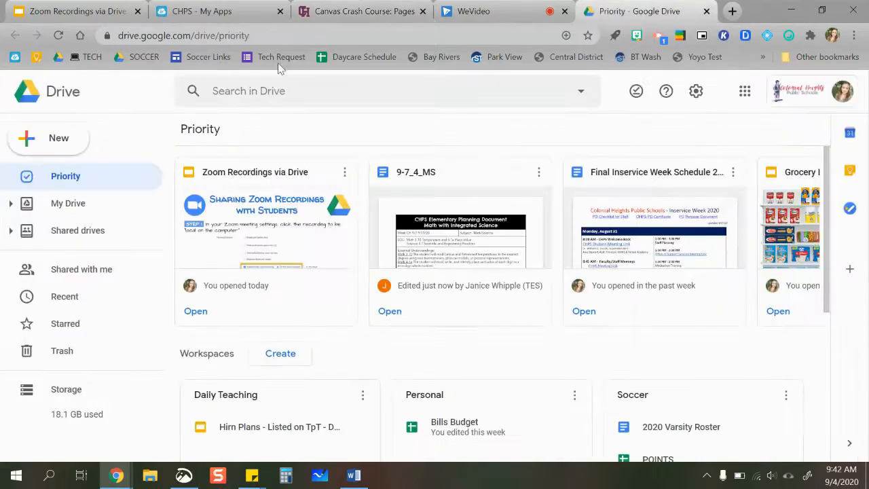
left_click(249, 91)
type("syllabus")
key("Return")
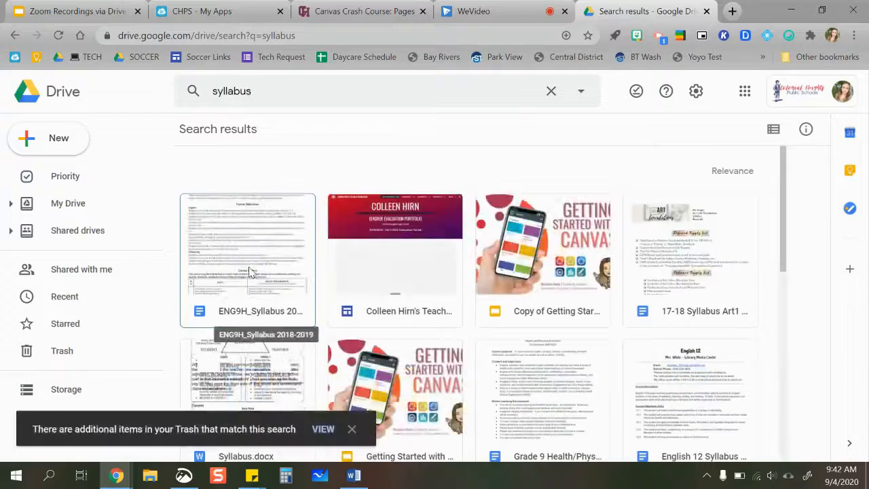
left_click(251, 325)
right_click(251, 327)
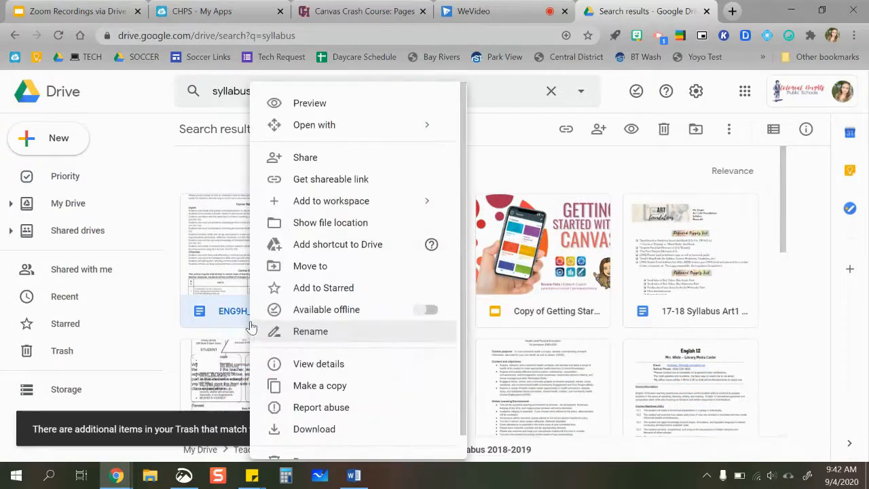
left_click(374, 178)
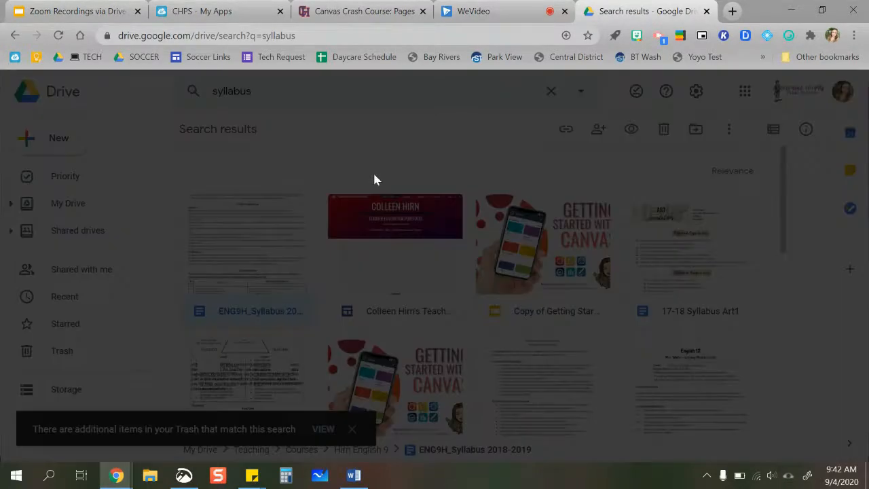
left_click(593, 272)
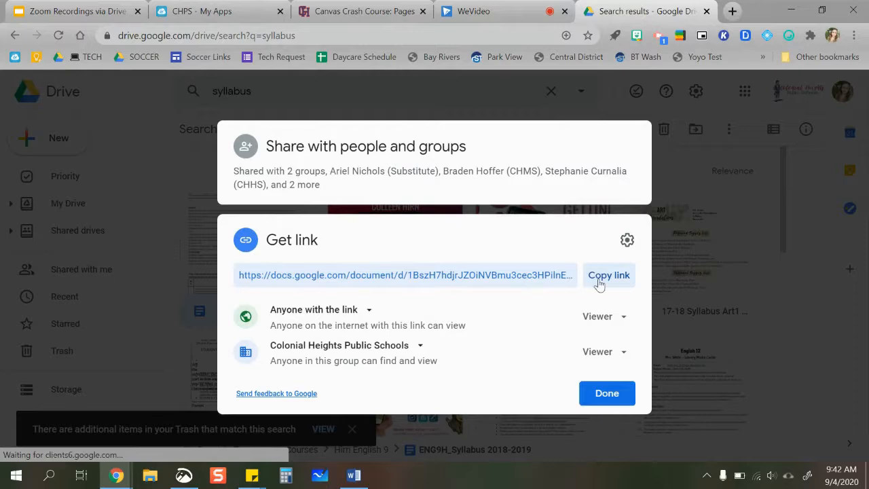
Back on the Canvas page, link the word Syllabus to the copied document URL
left_click(375, 9)
left_click_drag(388, 268, 446, 270)
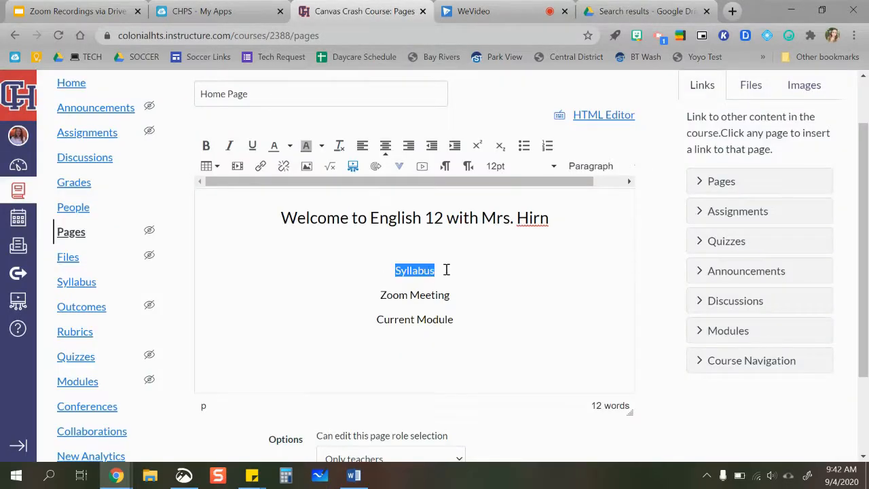
left_click(262, 167)
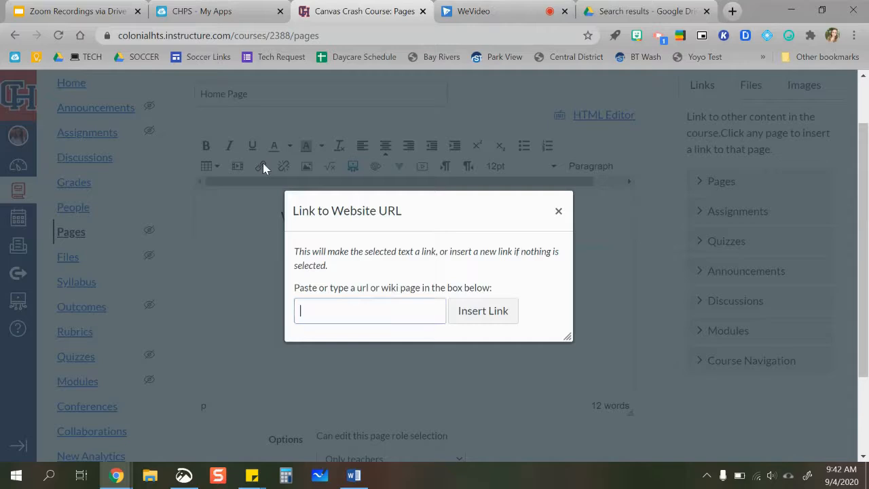
key("ctrl+v")
left_click(502, 311)
left_click(458, 305)
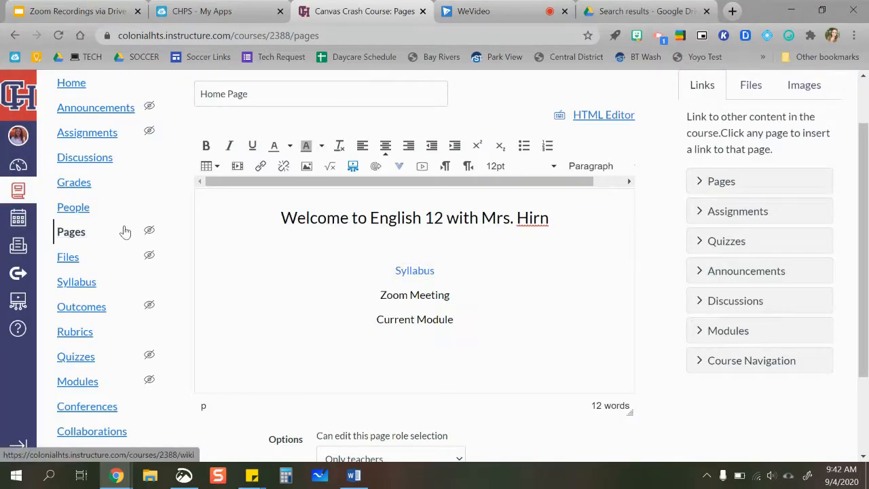
Save the Home Page without publishing it
scroll(125, 232, "up", 2)
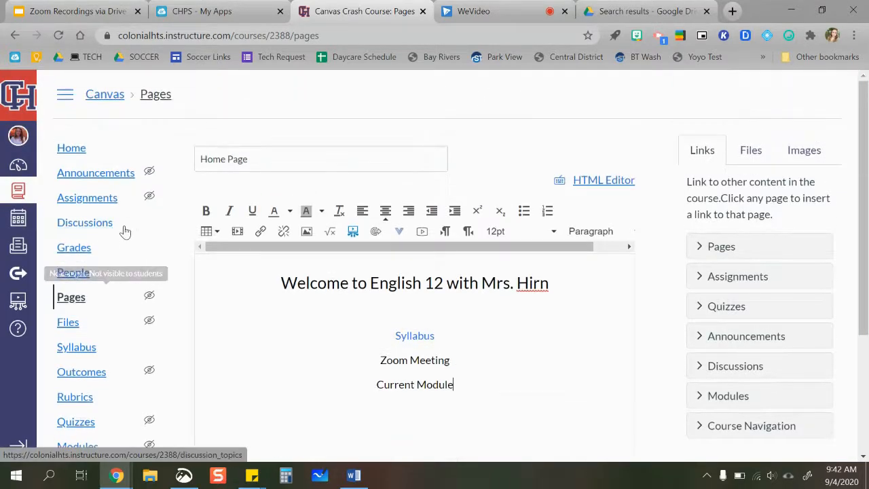
scroll(125, 232, "down", 4)
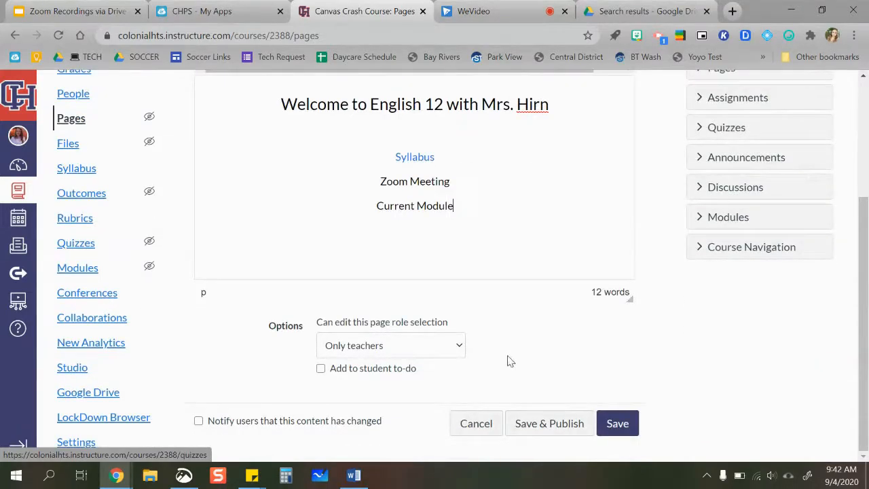
left_click(617, 424)
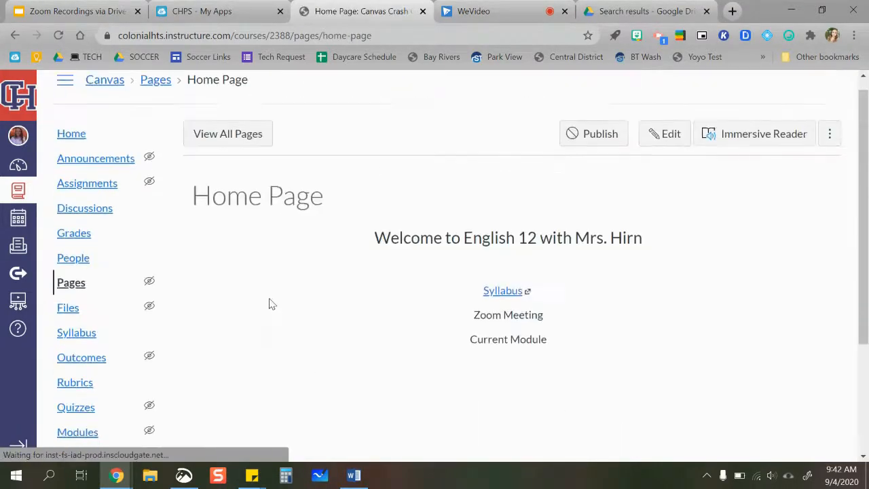
In the course settings, enable Zoom in the course navigation between Outcomes and Rubrics and save the order
scroll(267, 303, "down", 3)
left_click(79, 442)
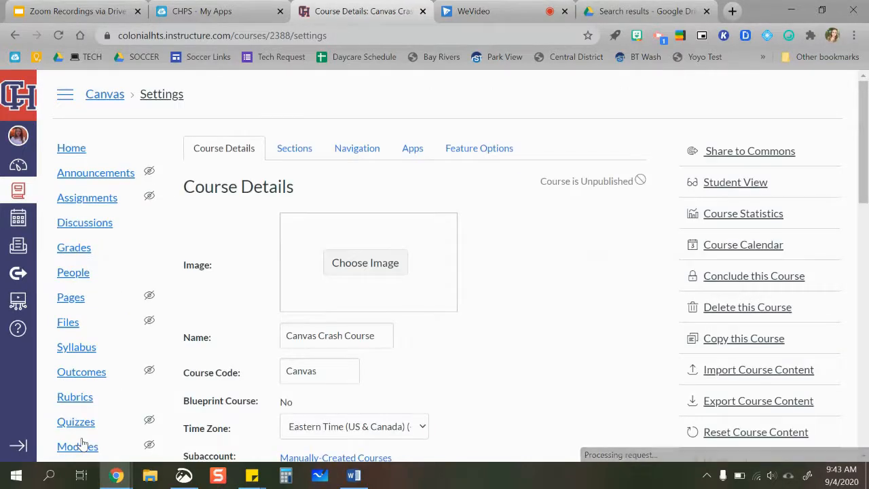
left_click(345, 150)
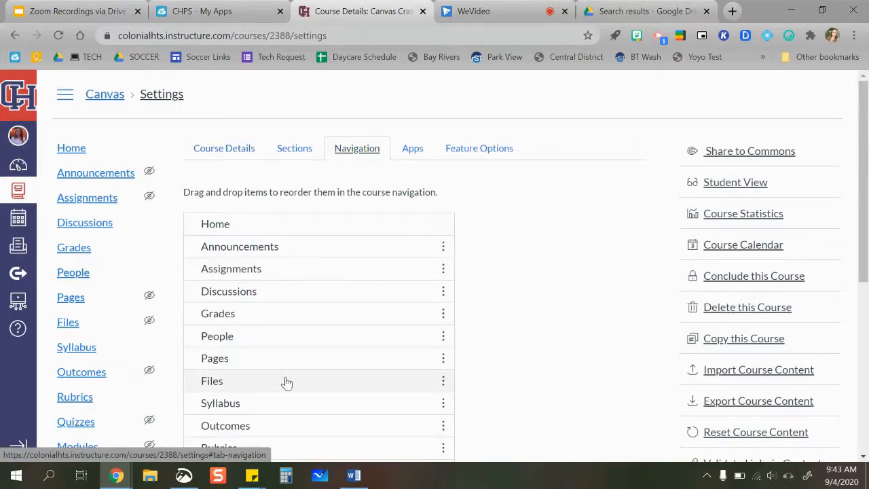
scroll(285, 382, "down", 5)
left_click_drag(266, 382, 302, 134)
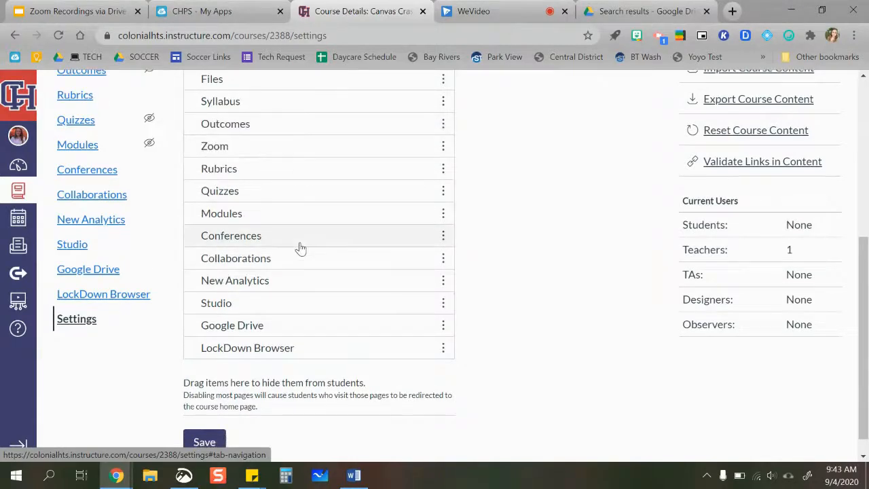
scroll(271, 292, "down", 1)
left_click(199, 421)
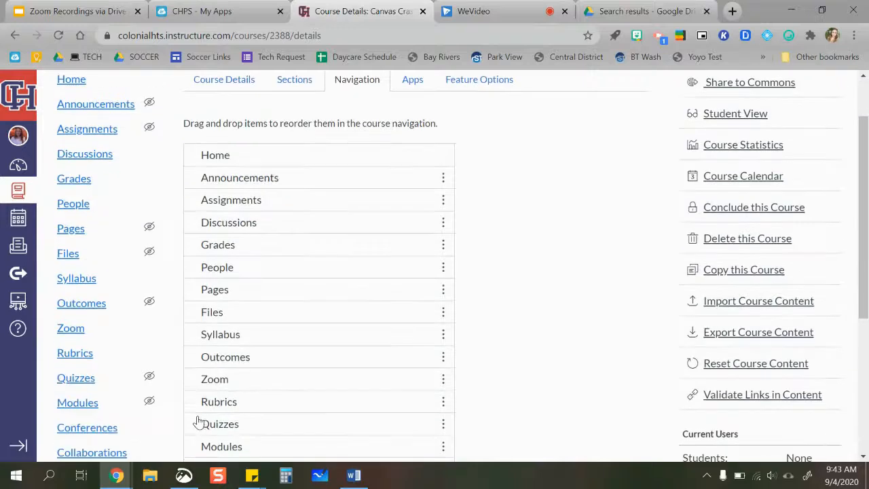
Open Zoom from the course navigation and start scheduling a new meeting
left_click(70, 329)
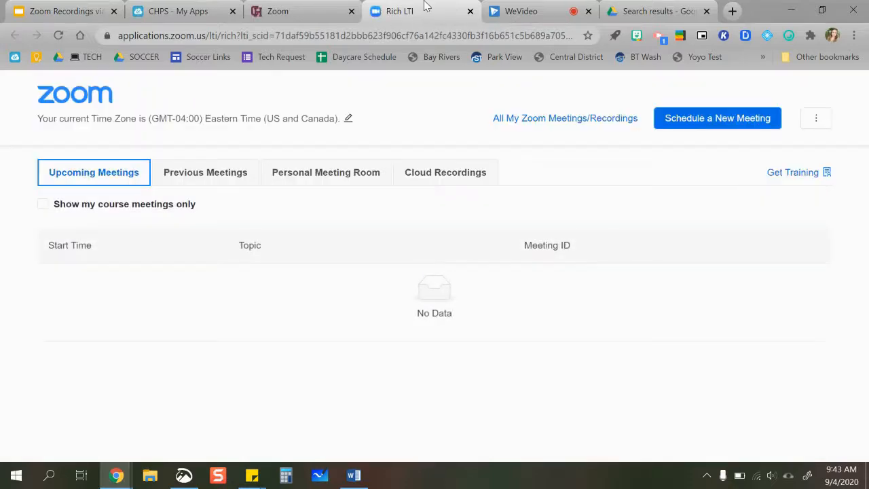
left_click(721, 120)
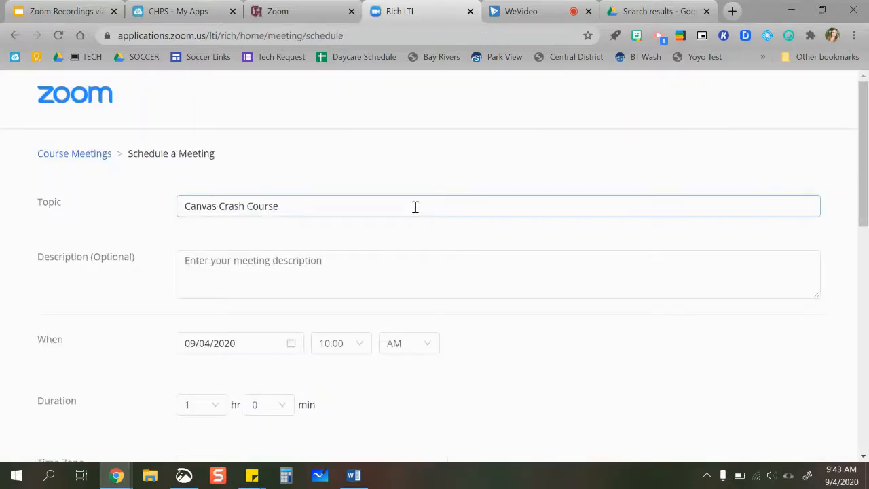
left_click(316, 264)
Set the meeting date to 09/08/2020, the start time to 8:00 AM and the duration to 6 hours
scroll(294, 315, "down", 2)
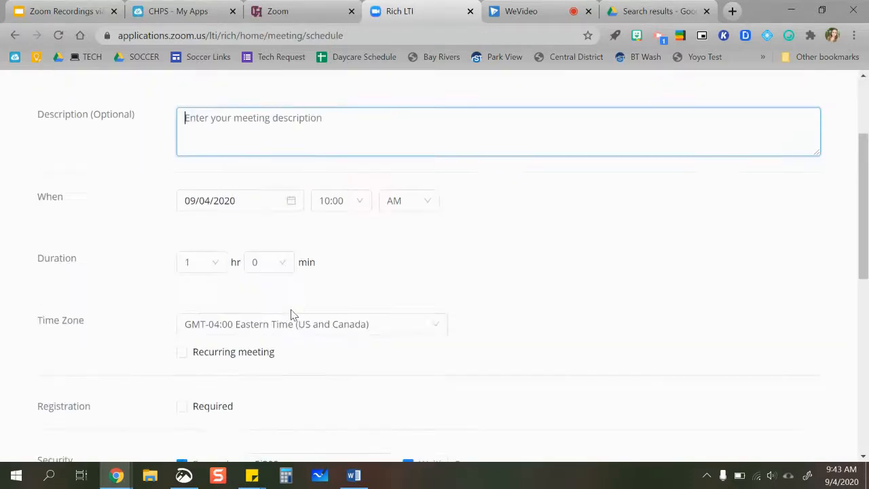
left_click(295, 198)
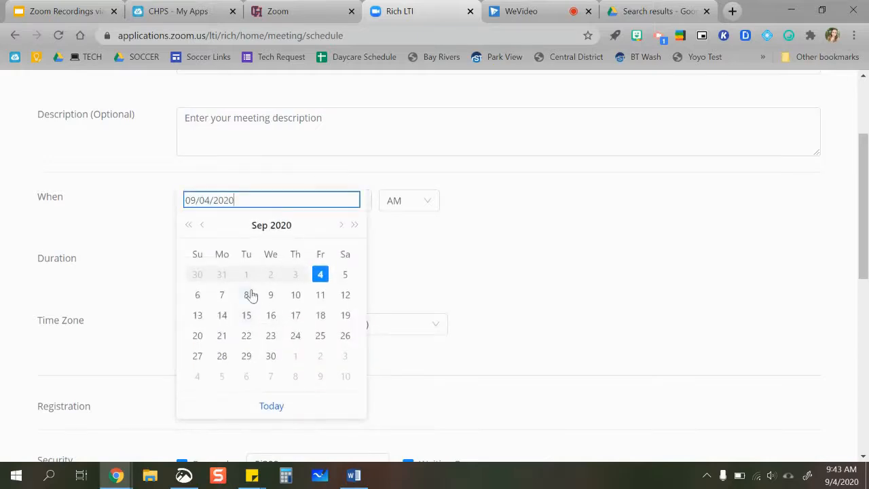
left_click(246, 295)
left_click(371, 206)
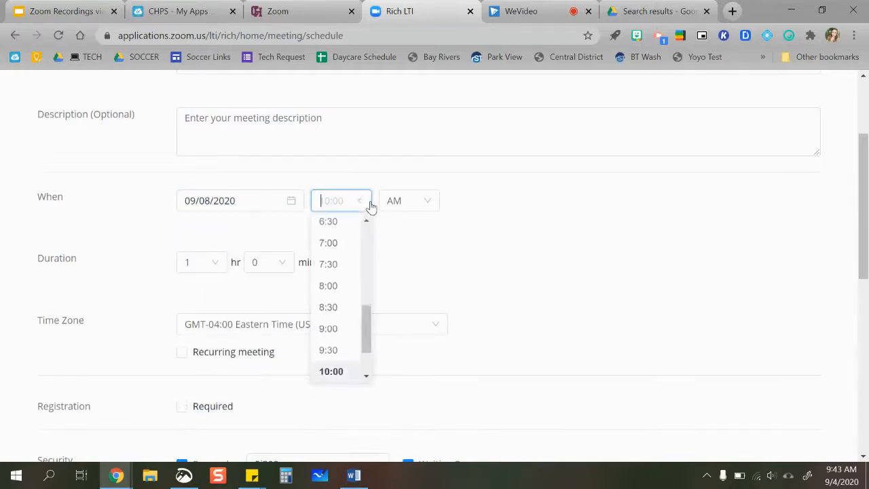
left_click(341, 292)
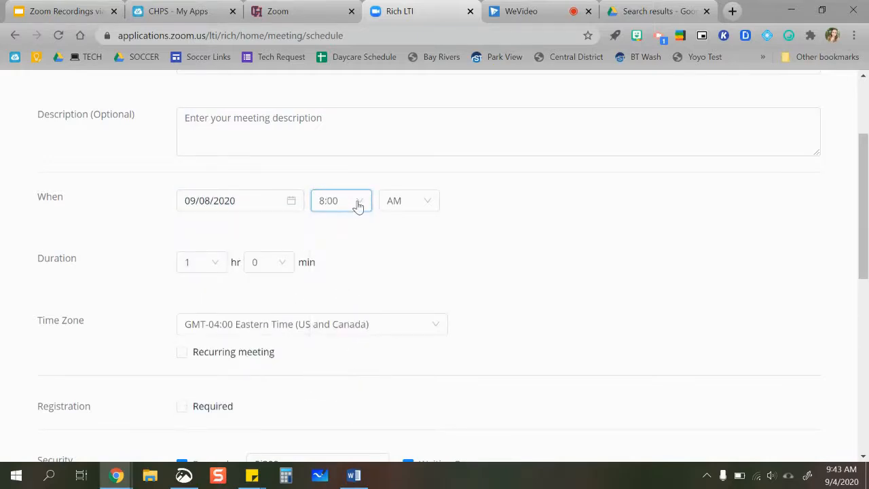
left_click(220, 264)
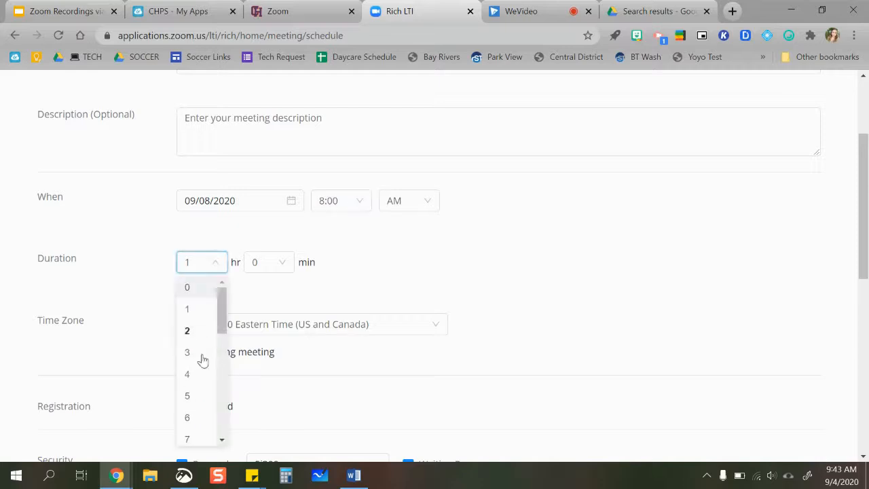
left_click(194, 416)
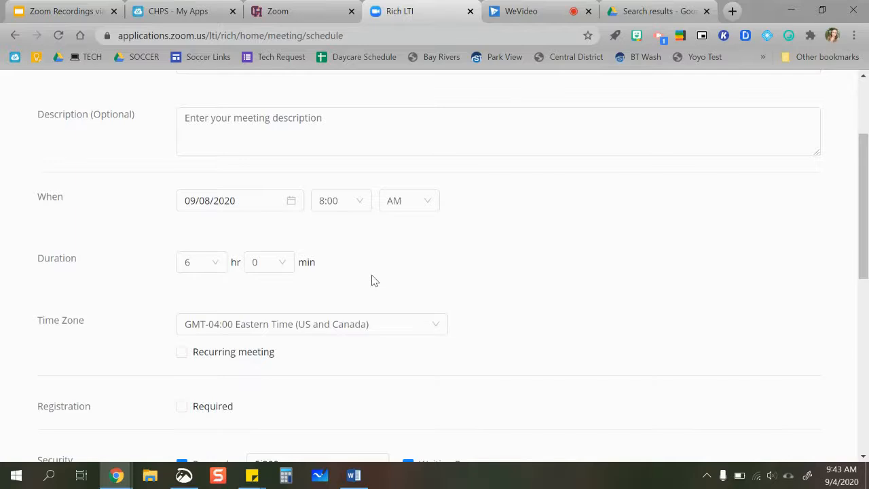
Make the meeting recurring with an end date of 10/26/2020
scroll(372, 280, "down", 1)
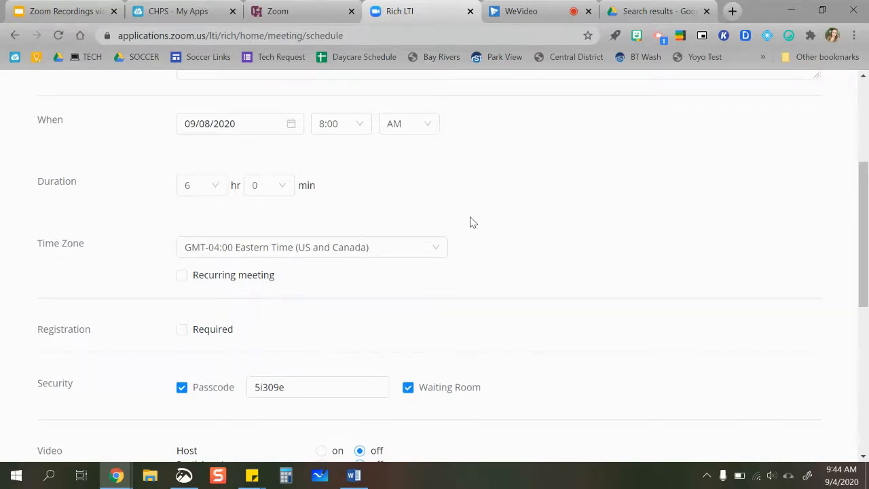
scroll(473, 223, "down", 1)
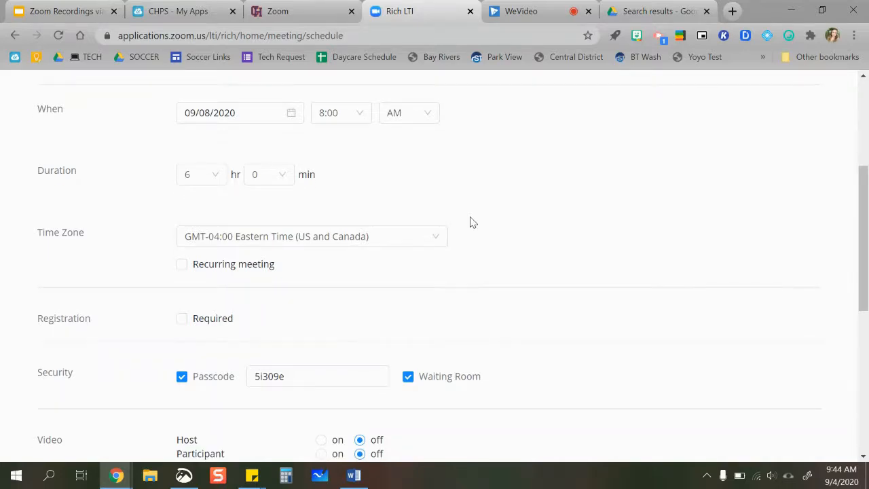
scroll(473, 223, "up", 1)
scroll(473, 222, "down", 1)
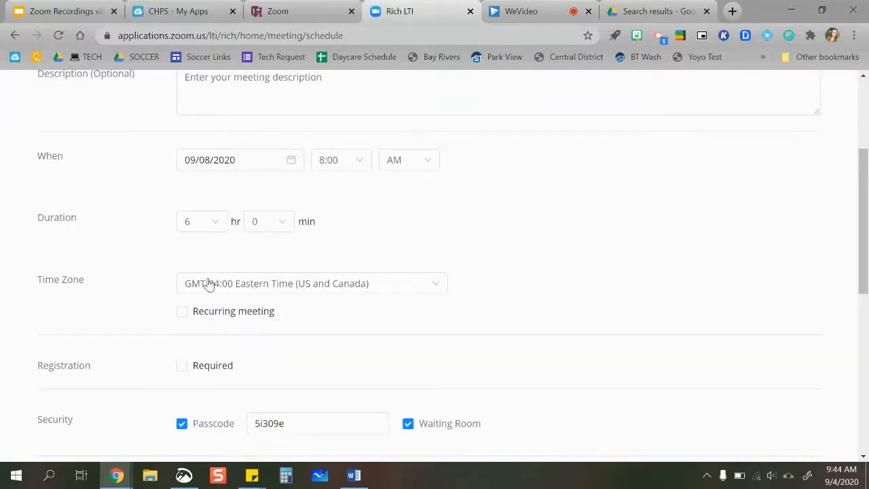
left_click(182, 313)
scroll(229, 330, "down", 2)
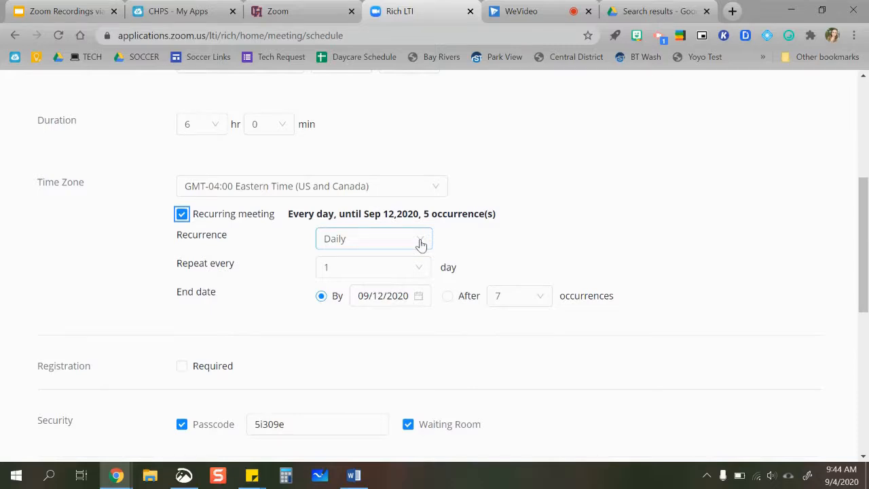
left_click(418, 300)
left_click(513, 320)
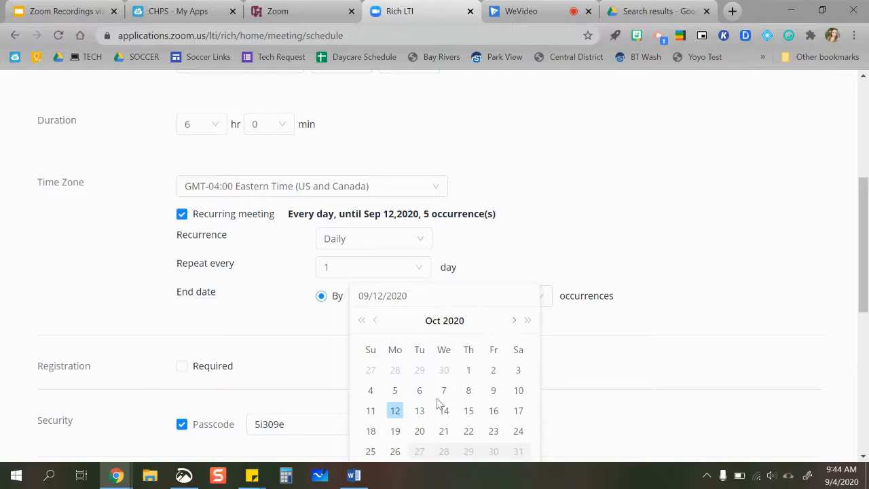
left_click(395, 452)
left_click(452, 370)
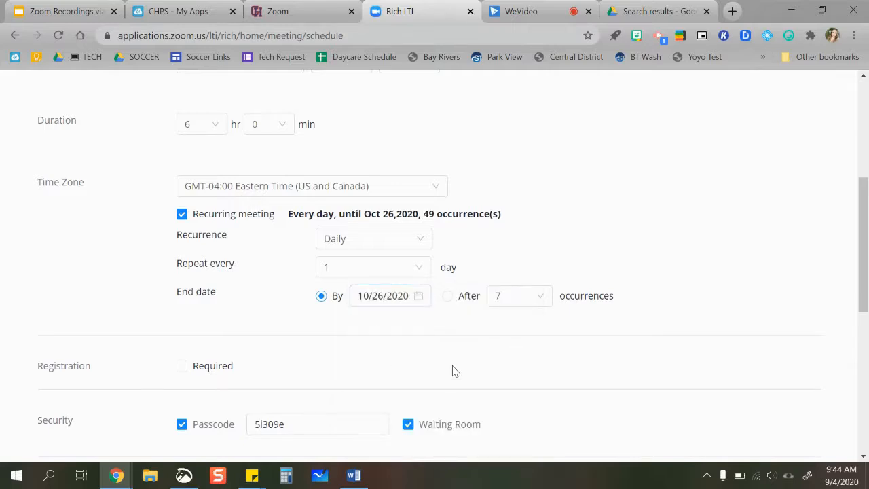
Remove the passcode requirement from the meeting and turn on video for both host and participant
scroll(452, 370, "down", 1)
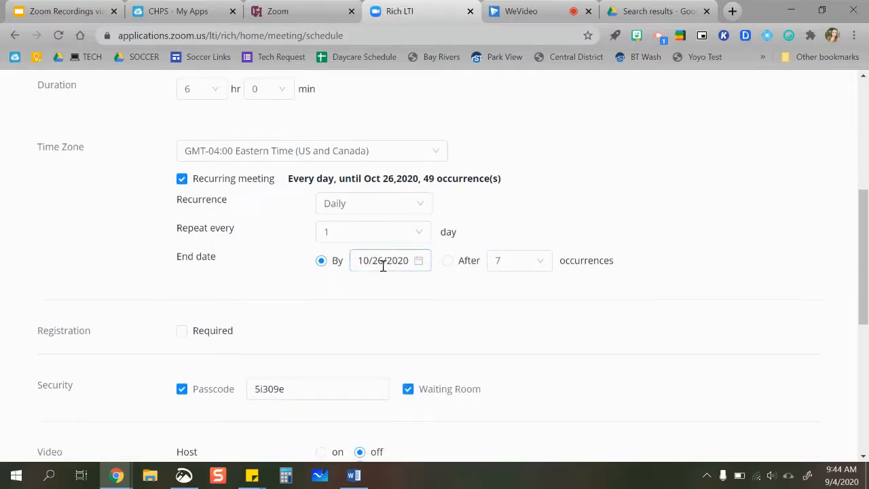
scroll(367, 286, "down", 1)
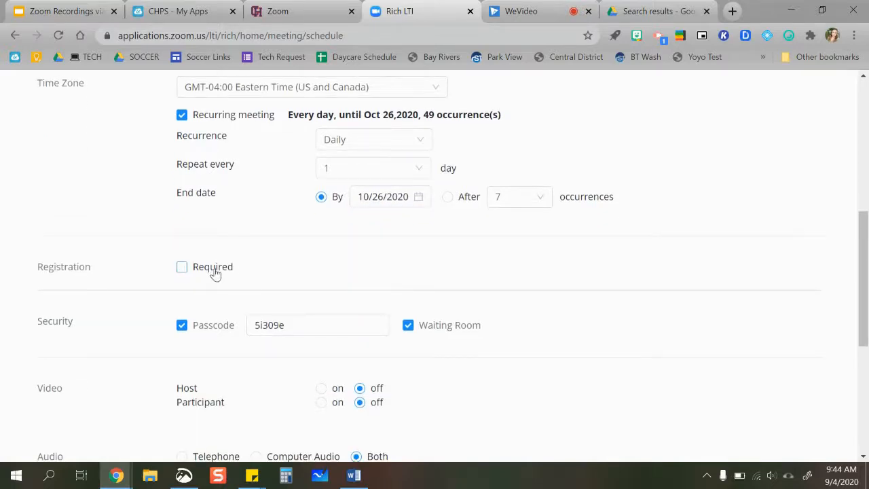
scroll(196, 271, "down", 1)
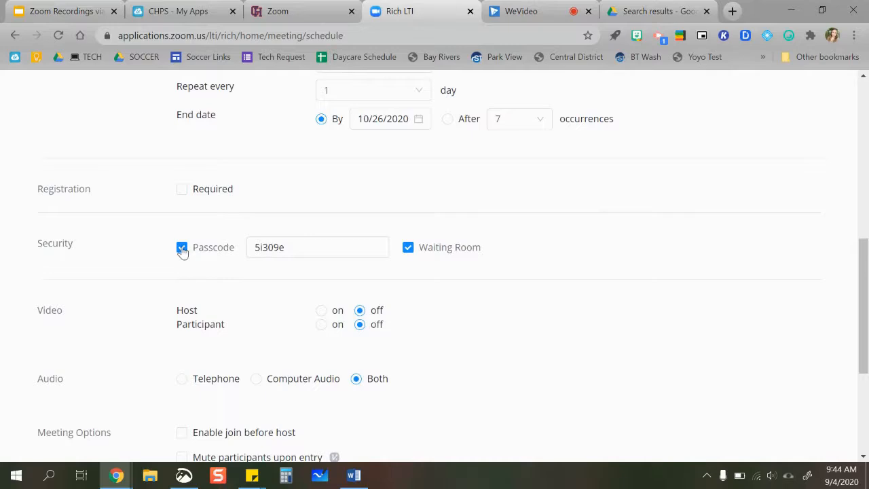
left_click(182, 248)
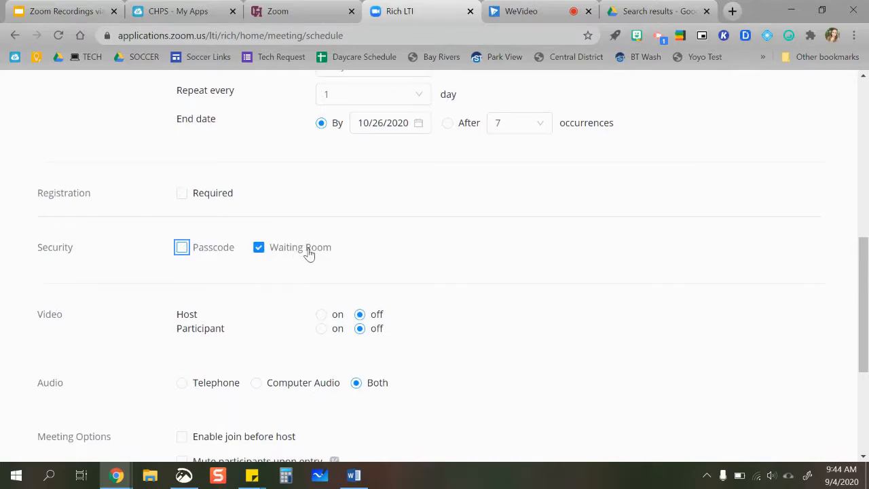
scroll(309, 252, "down", 1)
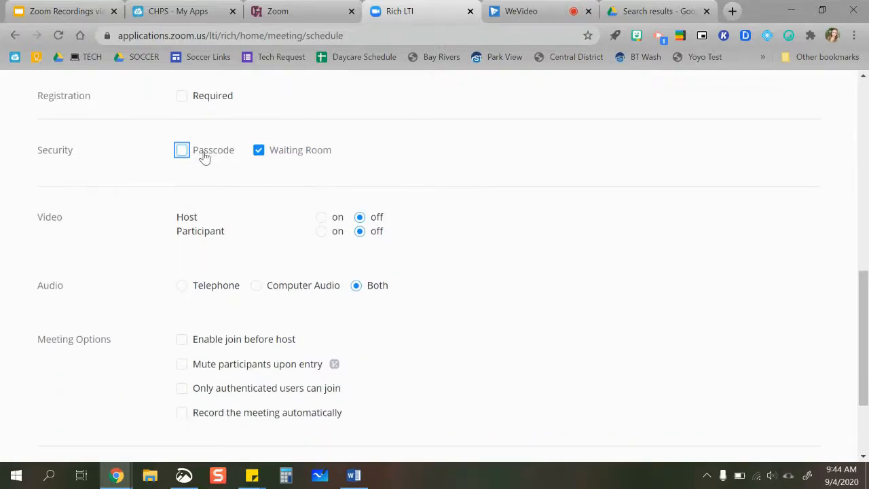
left_click(322, 217)
left_click(322, 232)
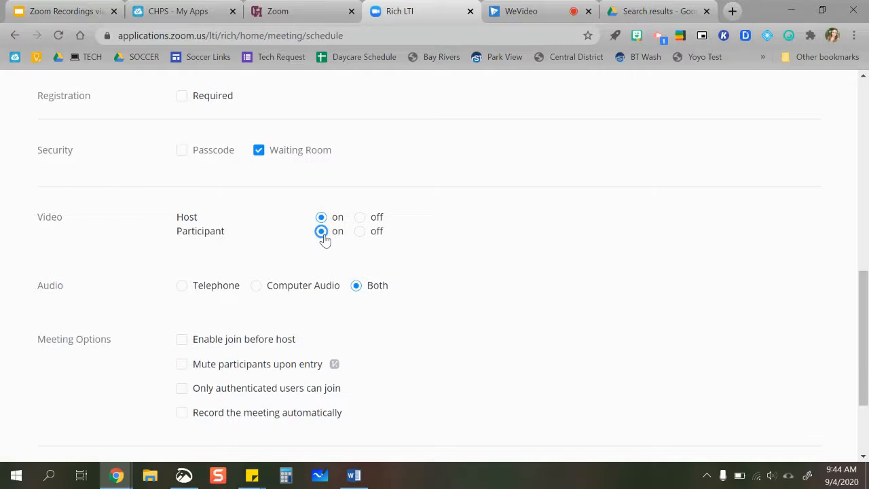
Enable muting participants upon entry and recording the meeting automatically
scroll(360, 286, "down", 2)
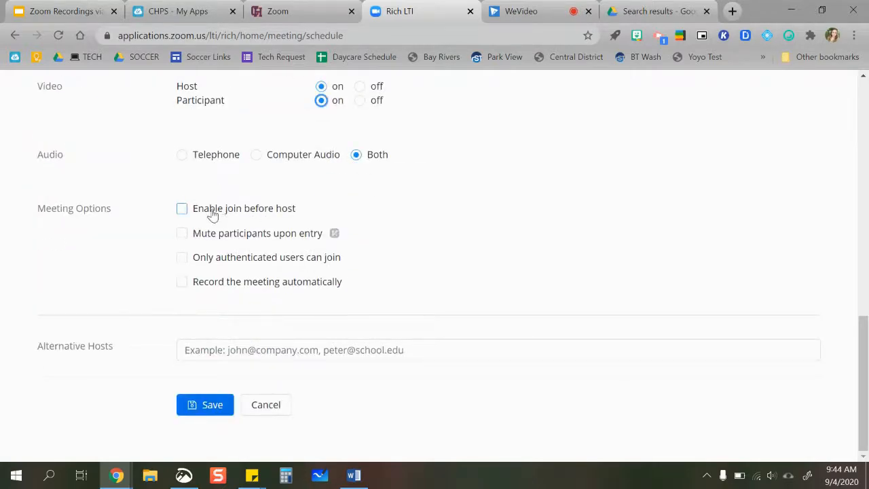
left_click(183, 235)
left_click(227, 353)
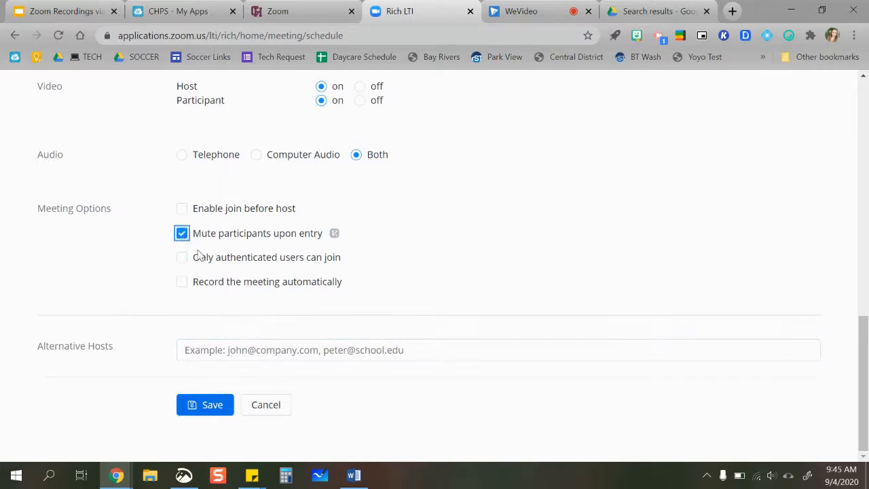
left_click(181, 282)
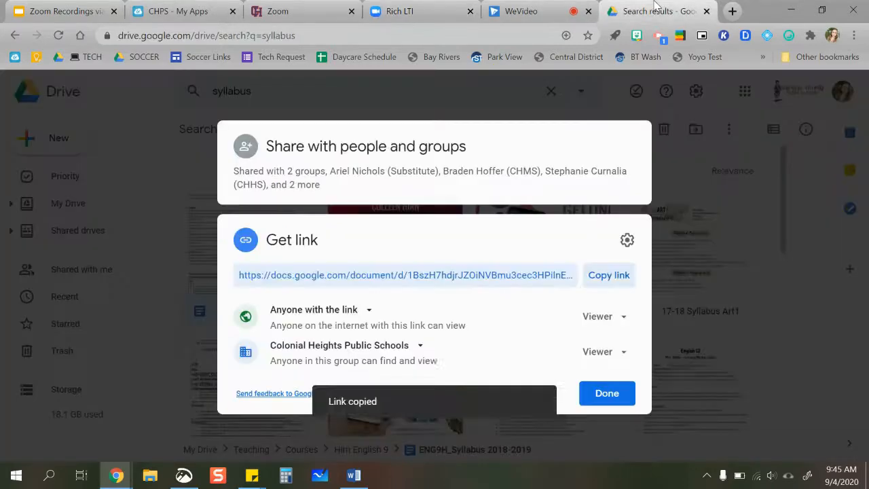
Switch to Google Drive, close the sharing dialog and open the folder TECH > Zoom > English 12 Zooms in My Drive
left_click(650, 10)
left_click(139, 194)
left_click(71, 209)
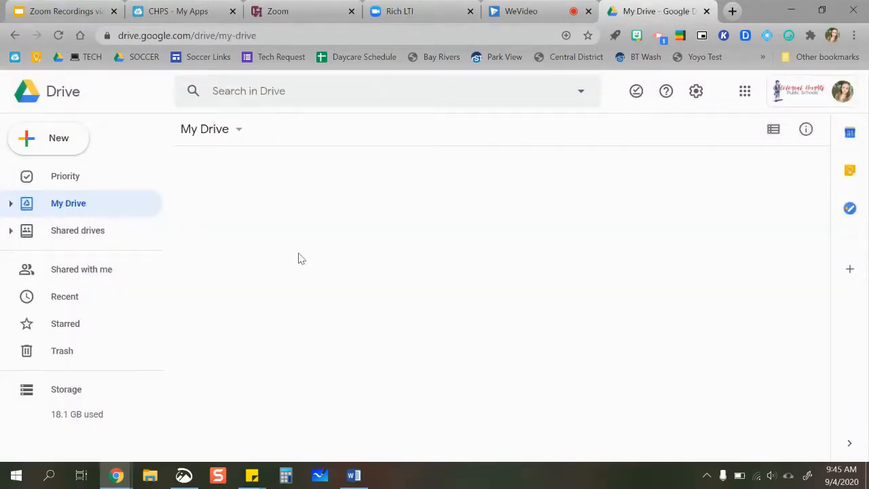
scroll(301, 258, "down", 1)
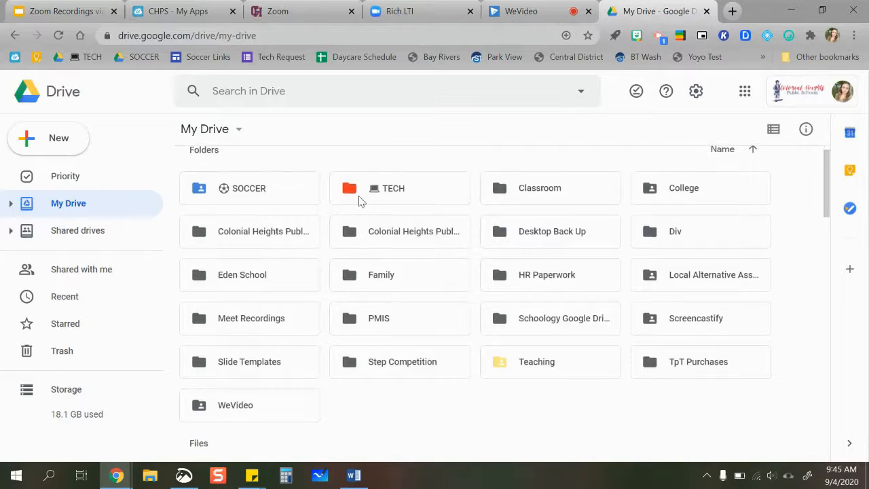
double_click(382, 196)
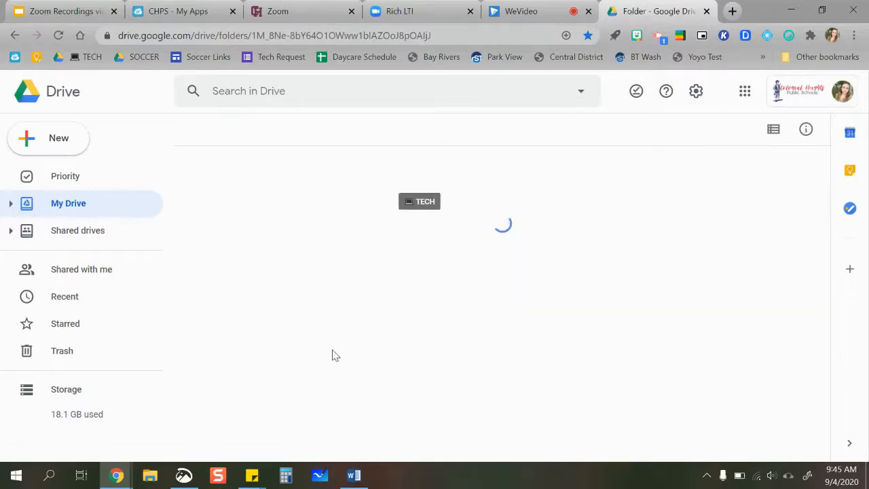
scroll(320, 373, "down", 2)
scroll(320, 373, "down", 3)
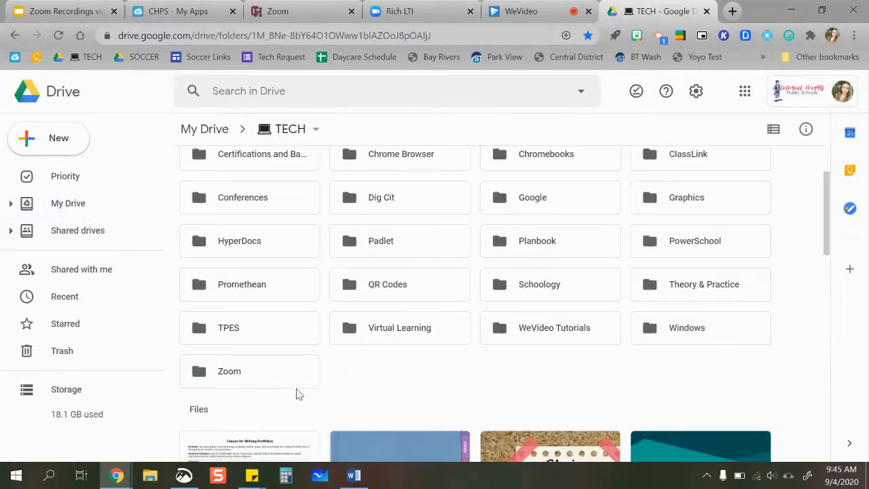
left_click(270, 385)
double_click(271, 387)
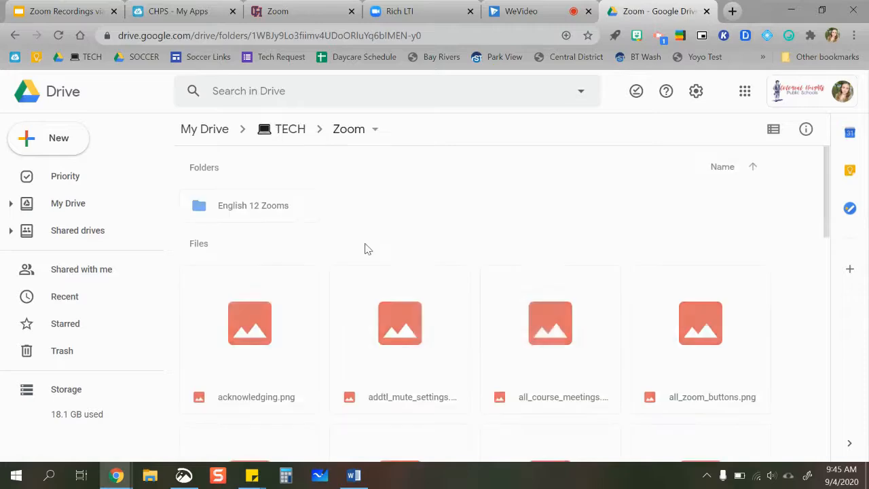
double_click(270, 220)
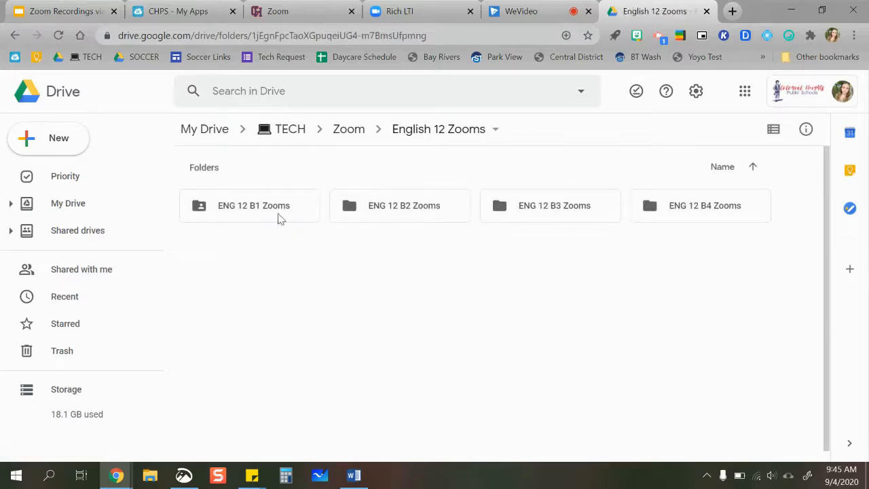
Look at the sharing options available for the ENG 12 B1 Zooms folder, leaving them unchanged
left_click(279, 217)
right_click(278, 218)
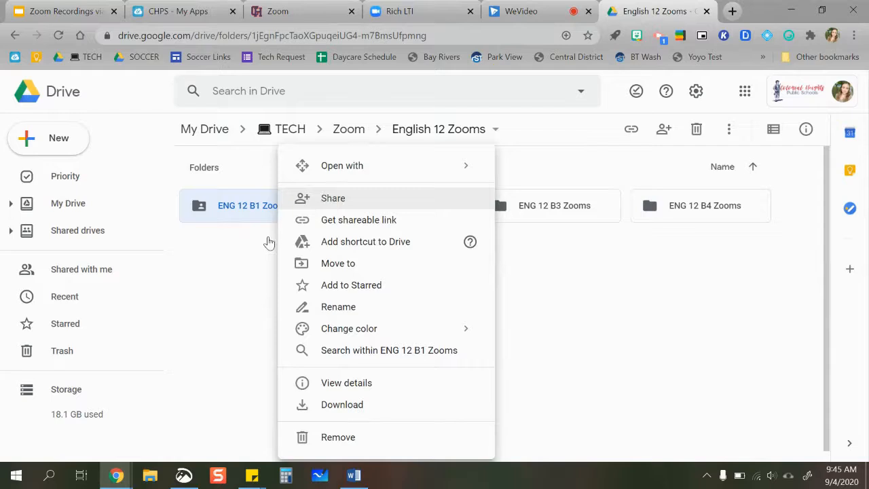
left_click(271, 242)
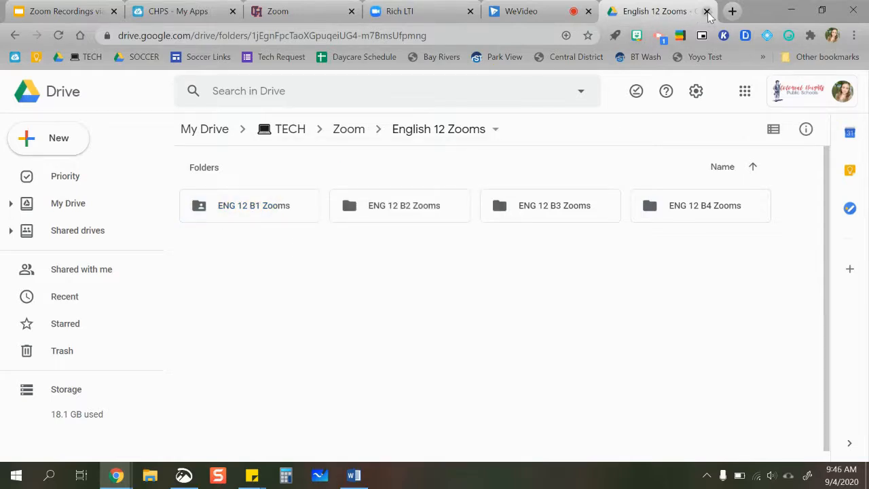
Return to the Zoom scheduling form and save the meeting with the Alternative Hosts field left blank
left_click(440, 9)
left_click(222, 354)
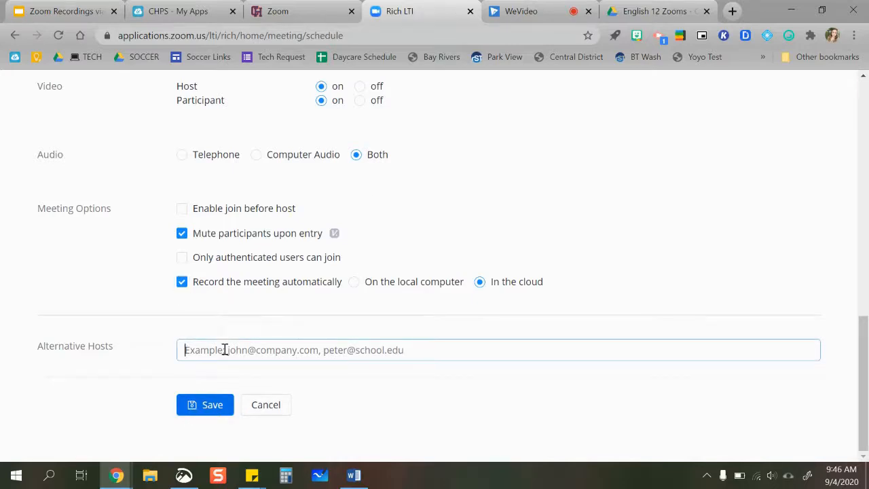
left_click(203, 419)
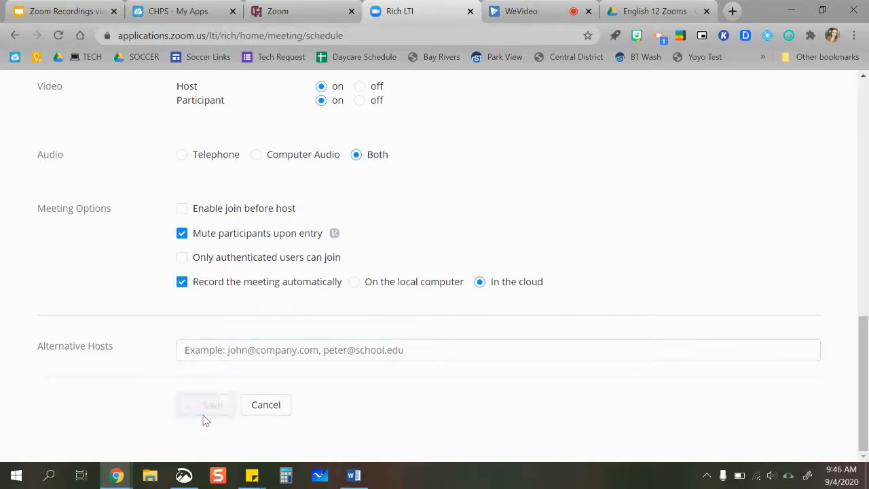
Copy the join URL of the newly scheduled Canvas Crash Course Zoom meeting
scroll(367, 298, "up", 5)
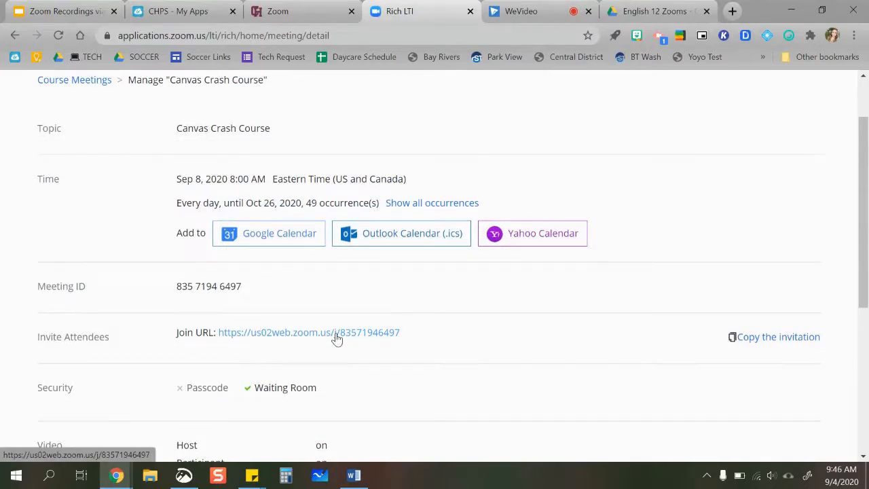
right_click(336, 339)
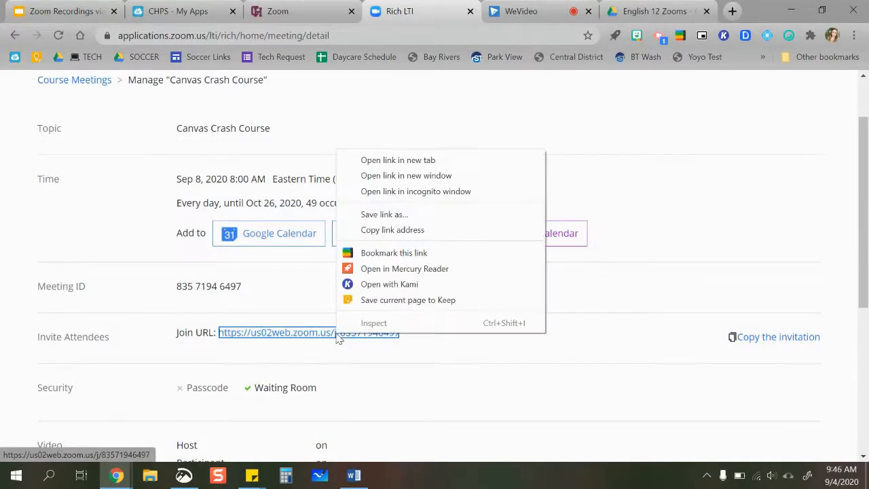
left_click(384, 231)
Return to the Canvas course and open its Home Page for editing from the course's pages
key("ctrl+shift+Tab")
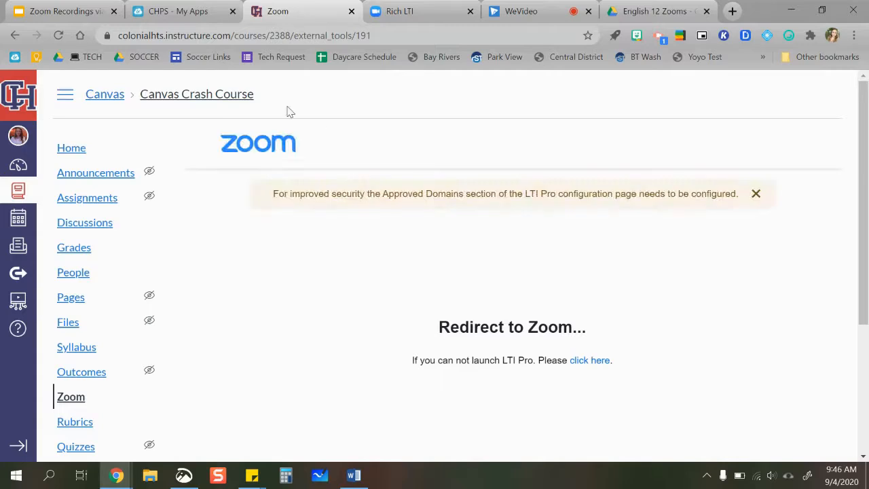
left_click(68, 299)
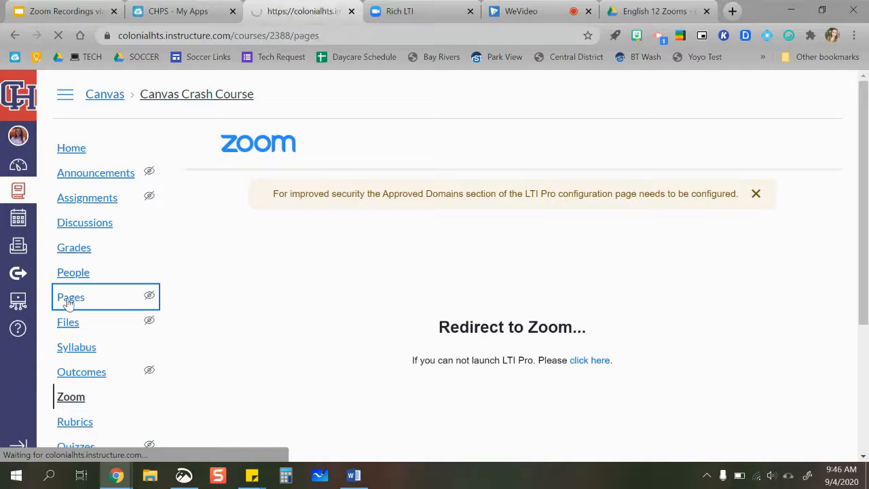
left_click(239, 223)
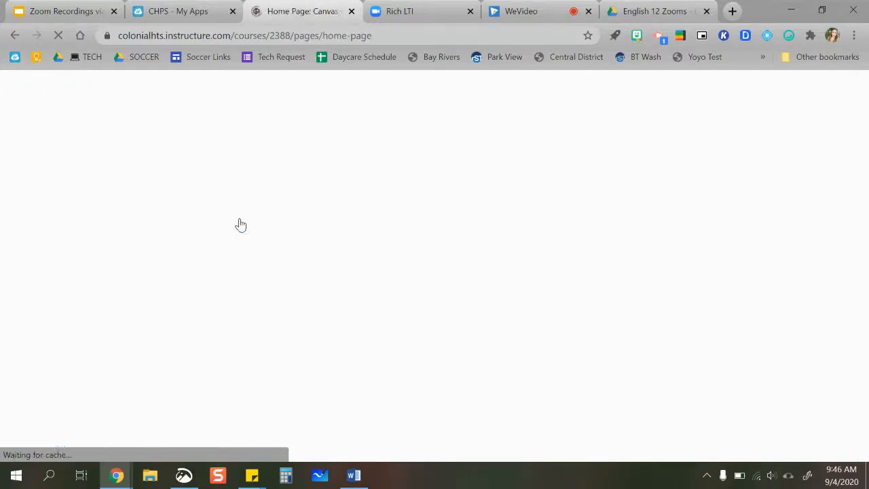
left_click(667, 148)
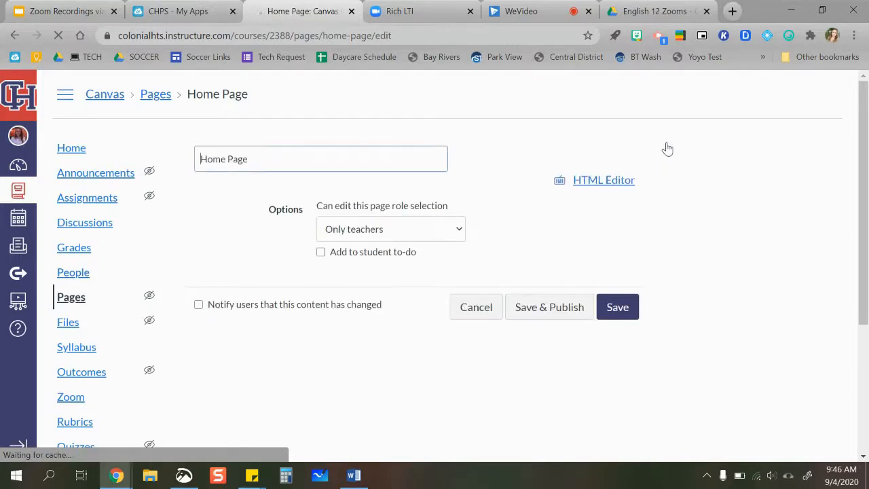
Link the "Zoom Meeting" text on the Home Page to the copied Zoom join URL
left_click_drag(376, 360, 450, 360)
left_click(261, 232)
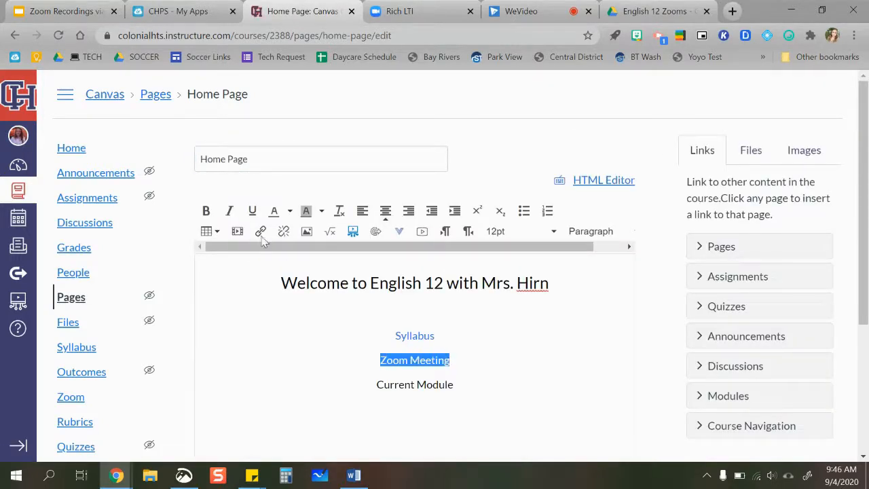
key("ctrl+v")
left_click(482, 311)
Check the modules available for linking and save the Home Page with the "Current Module" text left unlinked
left_click(478, 386)
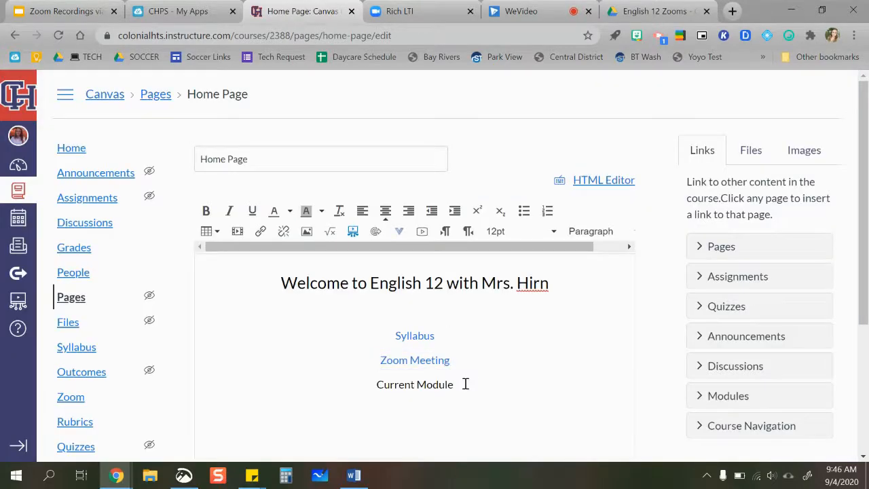
scroll(465, 383, "down", 1)
scroll(656, 399, "down", 3)
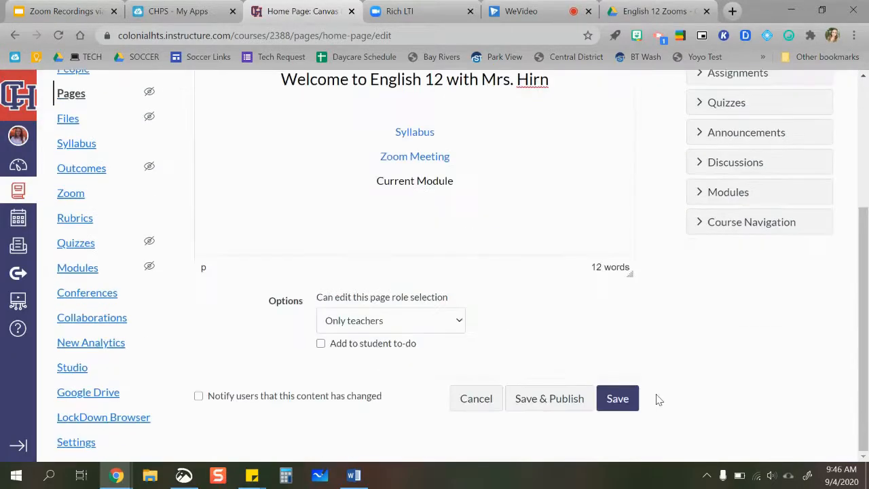
left_click(718, 195)
left_click(718, 197)
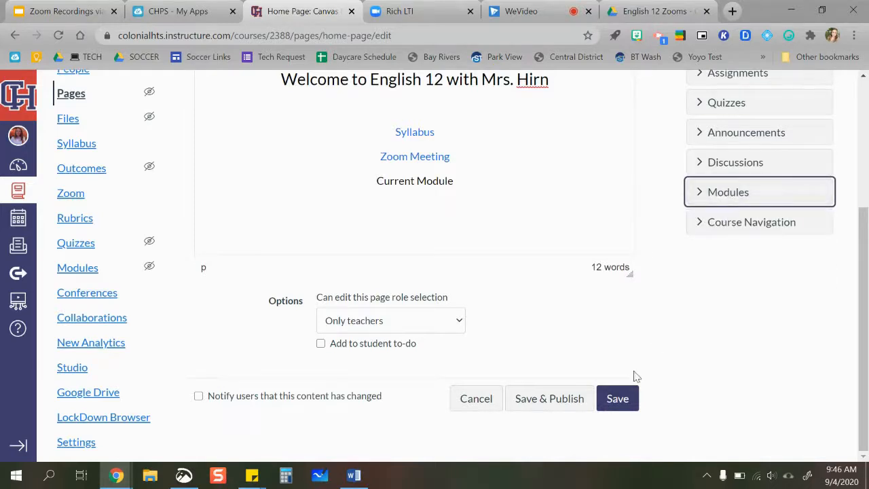
left_click(616, 401)
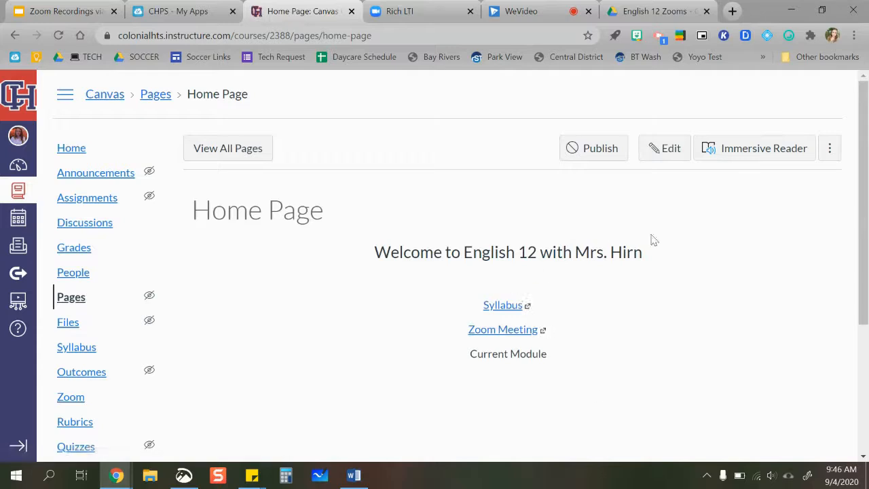
Publish the Home Page and set it as the course's front page
left_click(826, 155)
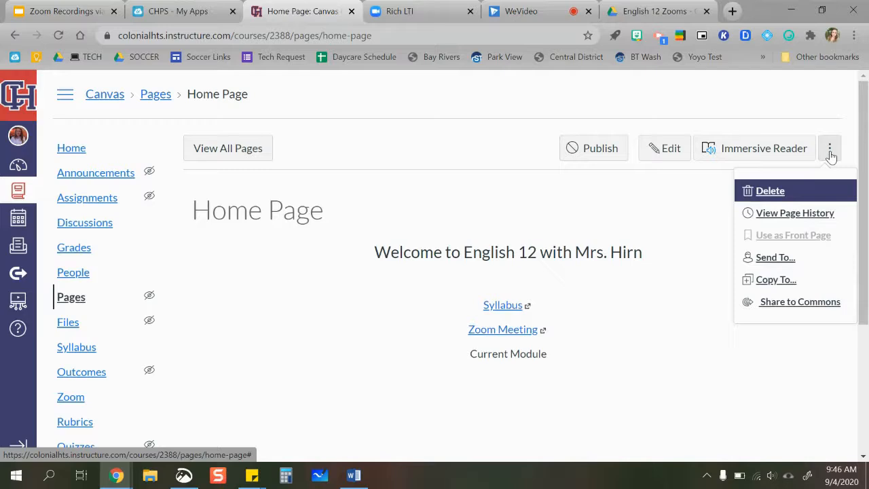
left_click(831, 156)
left_click(594, 148)
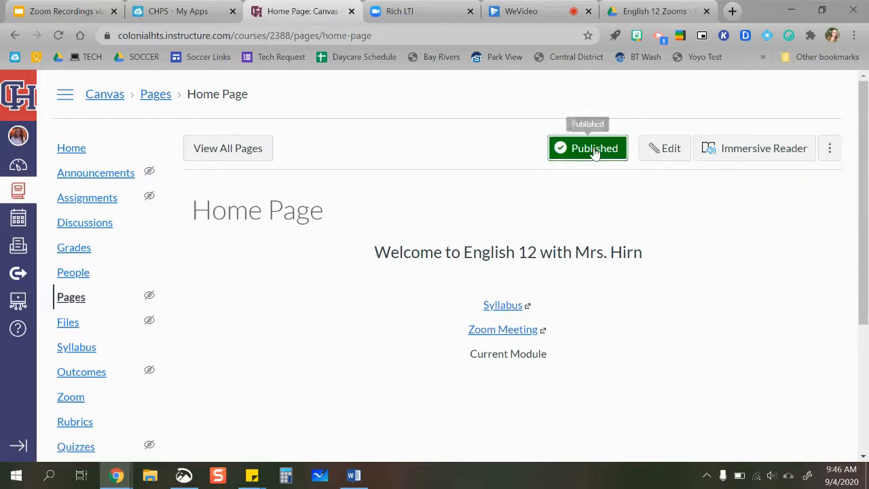
left_click(829, 149)
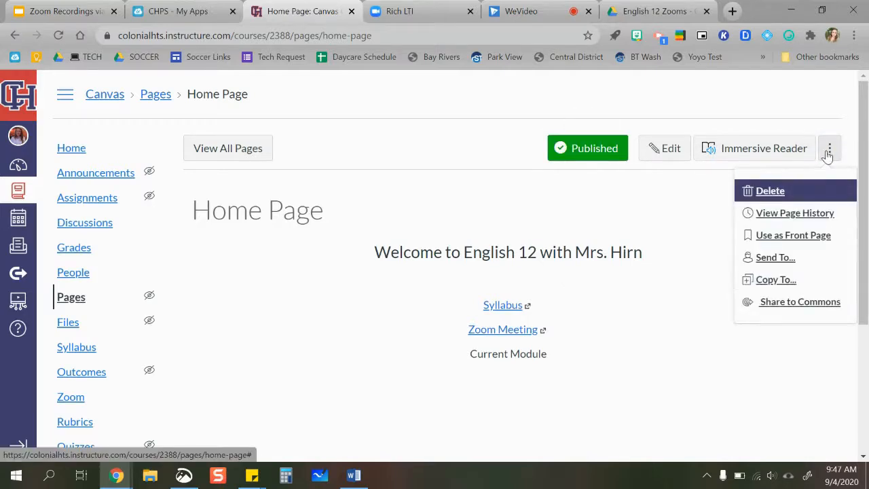
left_click(792, 238)
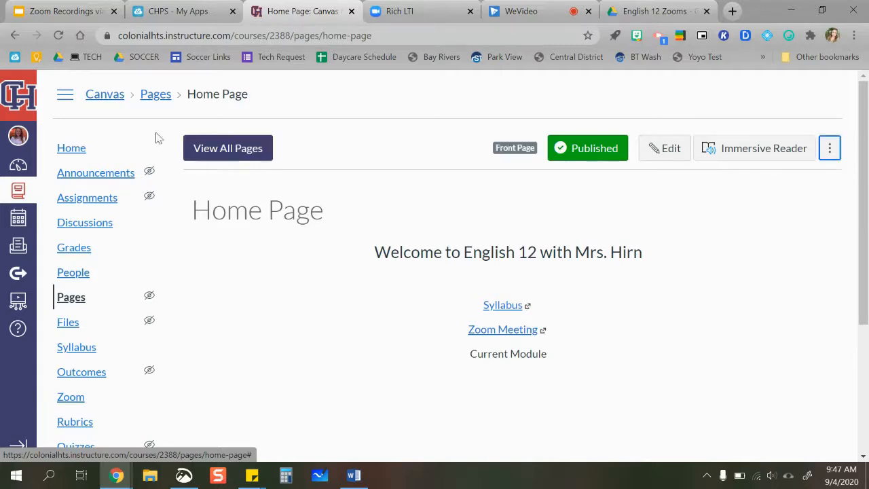
Set the course home page to display Pages Front Page
left_click(76, 155)
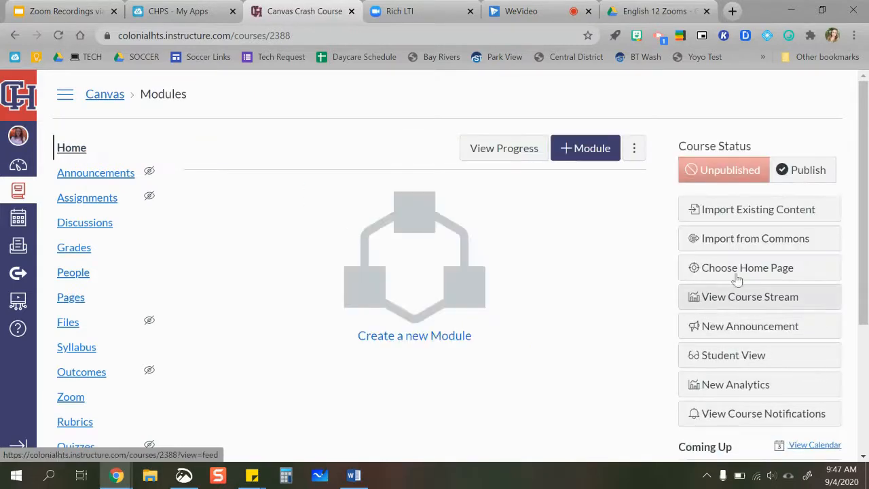
left_click(738, 272)
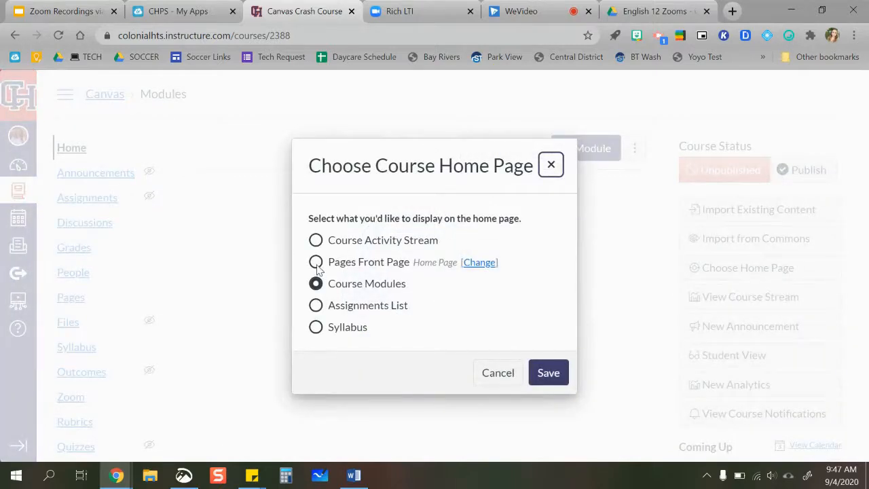
left_click(316, 262)
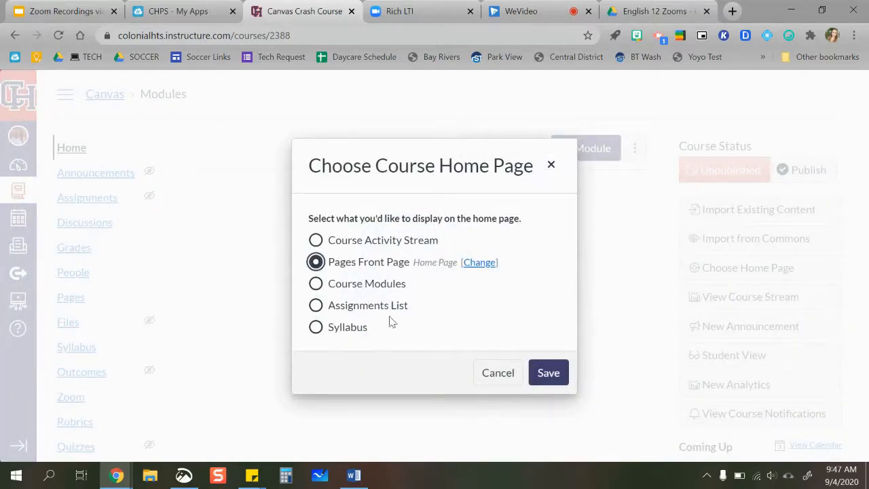
left_click(555, 379)
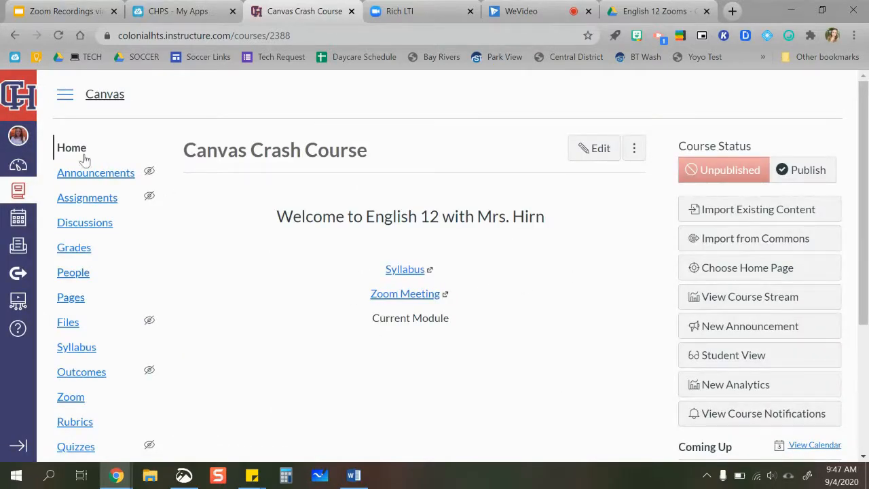
Add a new module named Beowulf to the course without a lock date
scroll(171, 265, "down", 3)
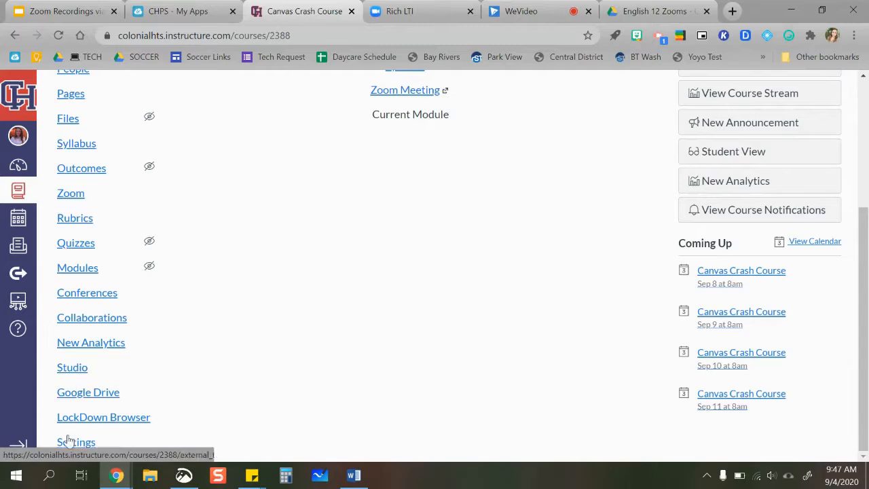
left_click(61, 268)
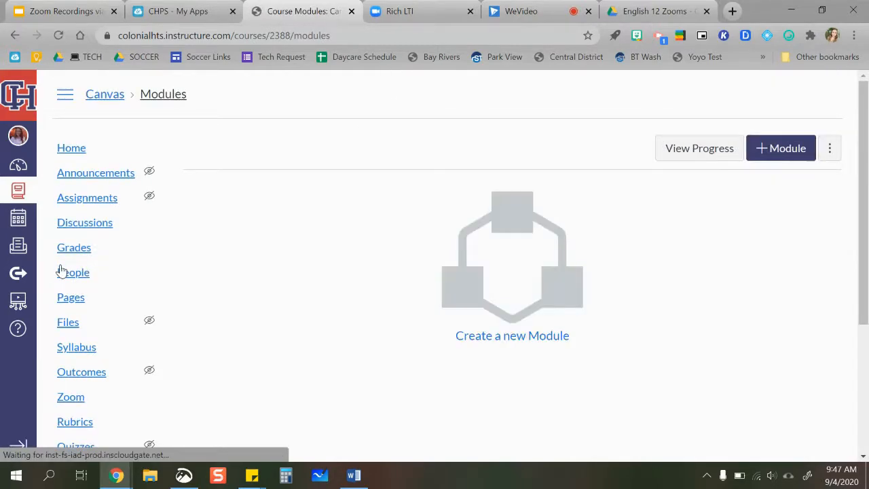
left_click(780, 148)
left_click(406, 203)
type("Beowulf")
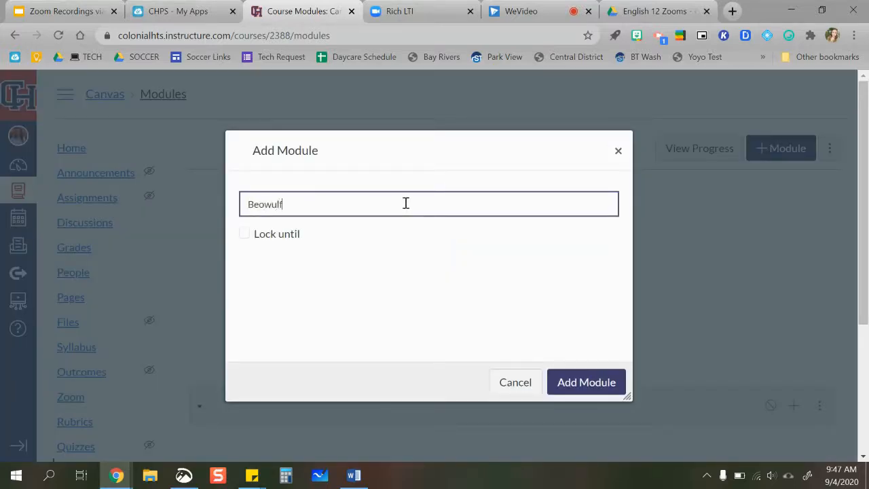
left_click(602, 384)
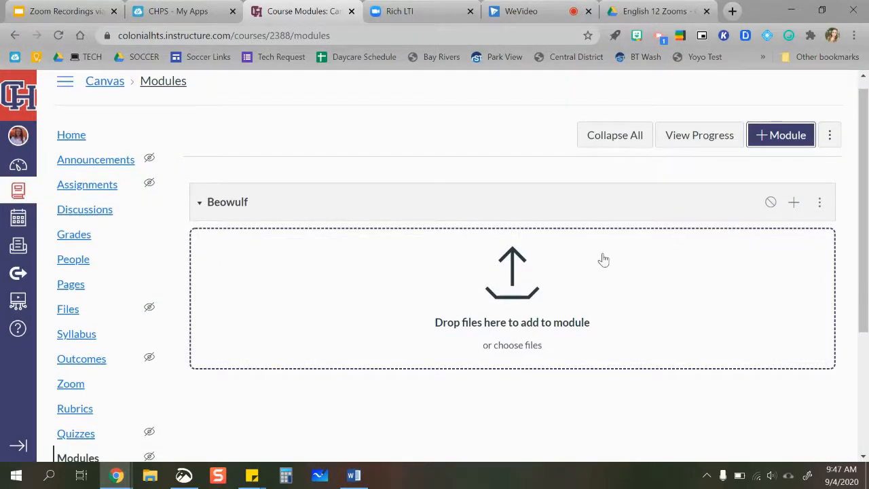
Add a text header item named "Background" to the Beowulf module without indentation
left_click(795, 205)
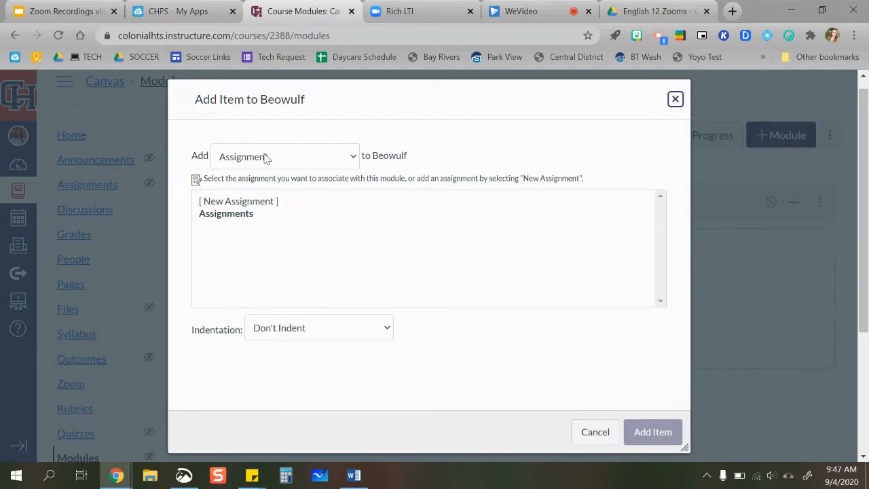
left_click(266, 159)
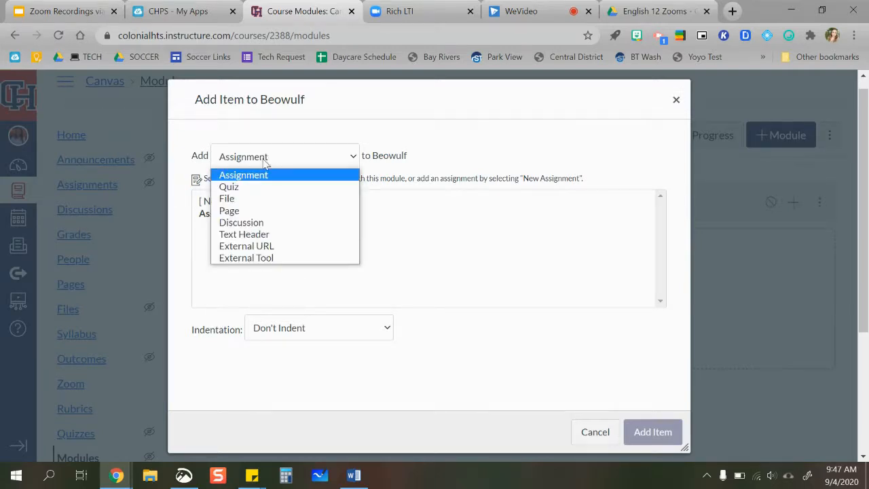
left_click(285, 159)
left_click(285, 161)
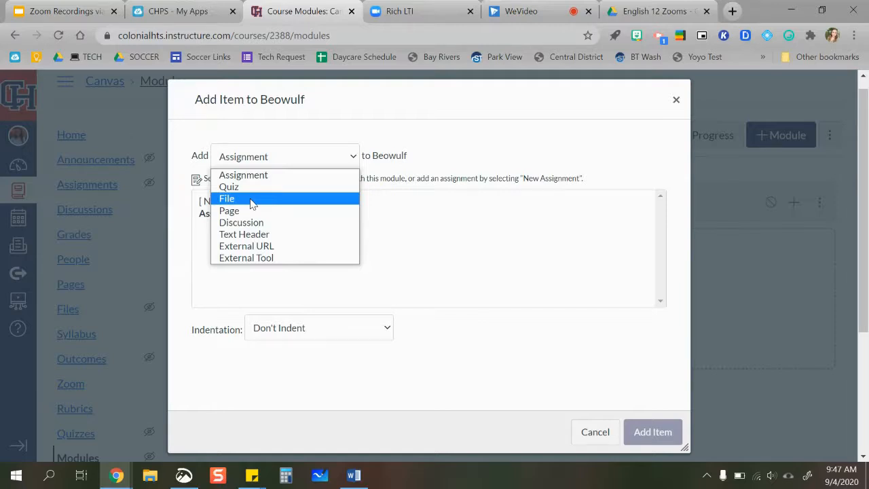
left_click(268, 235)
key("Tab")
type("Be")
key("BackSpace")
type("ackground")
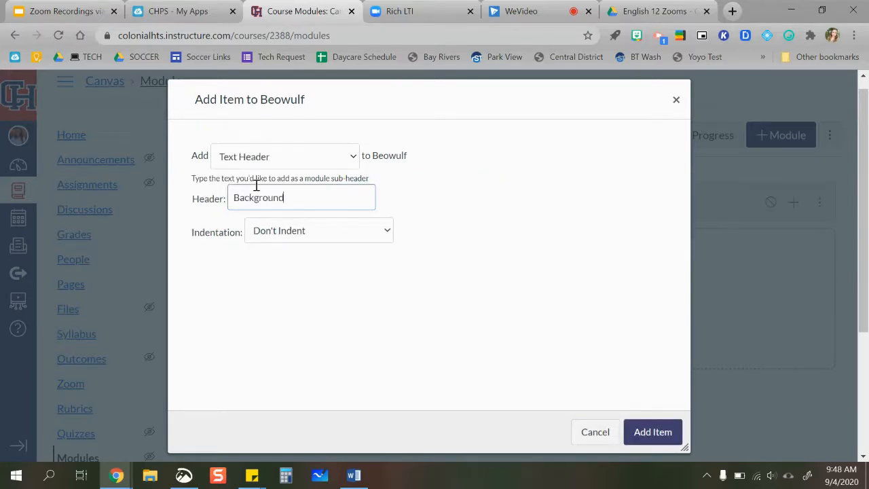
left_click(652, 432)
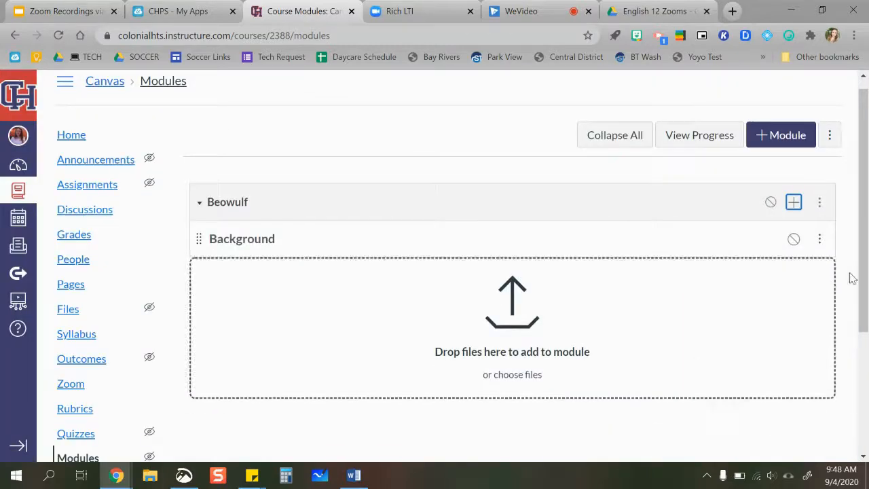
Start adding an External Tool item from Google Drive to the Beowulf module and search the drive for "beowulf background"
left_click(793, 203)
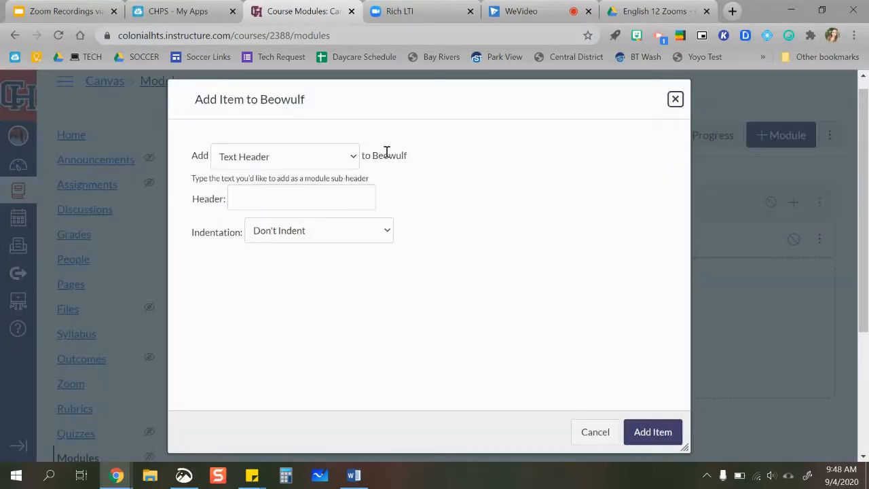
left_click(353, 158)
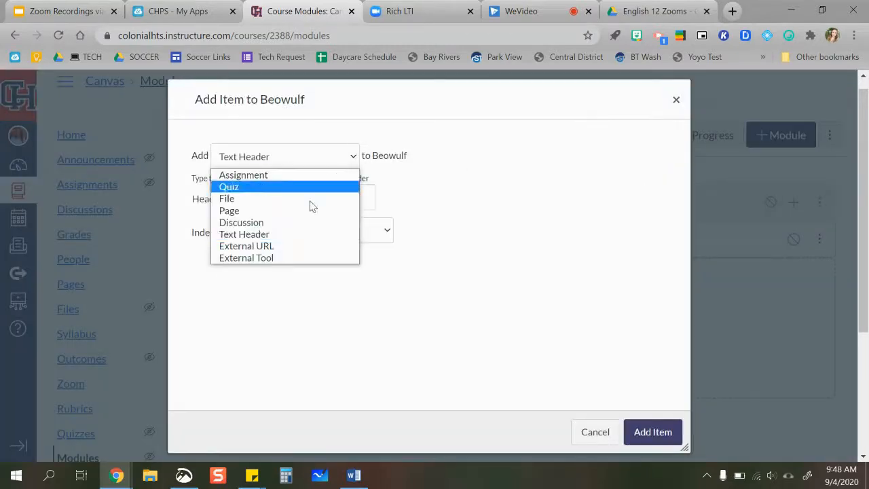
left_click(261, 259)
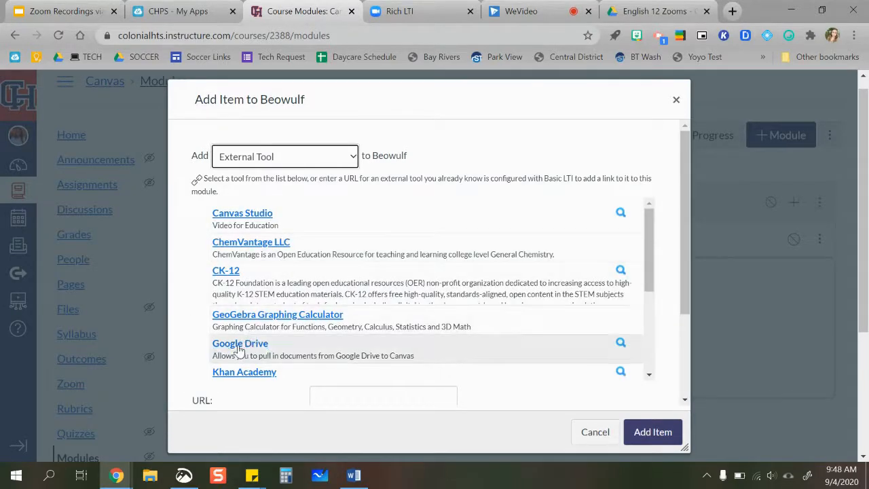
left_click(240, 346)
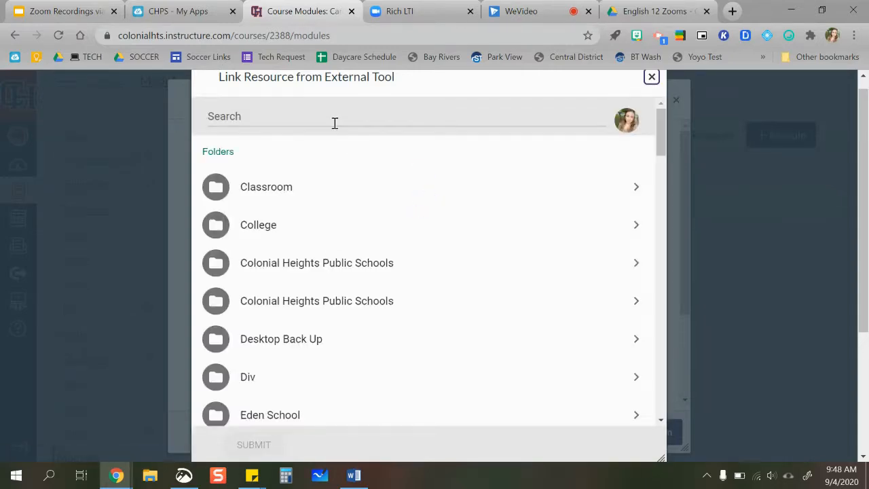
left_click(325, 120)
type("beowu")
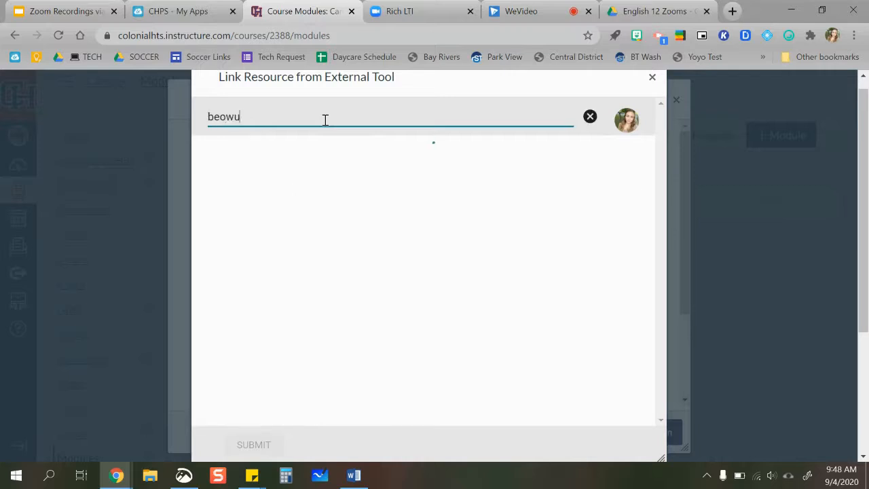
type("lf background")
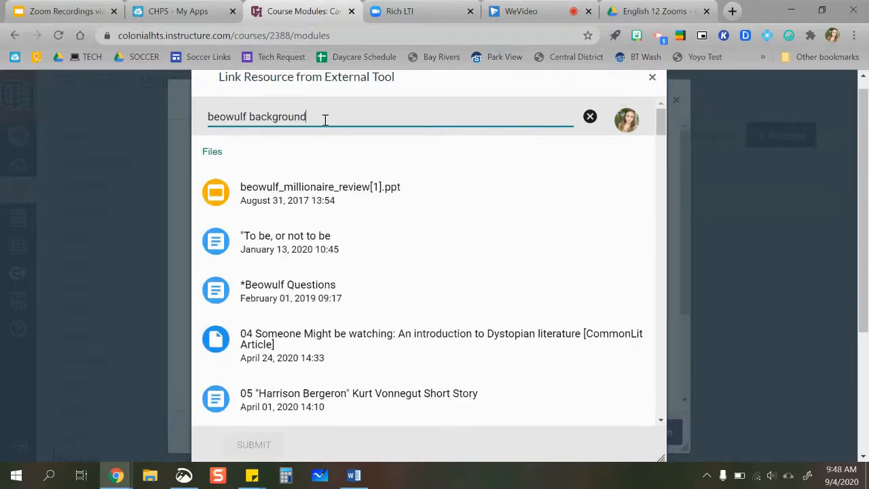
Link the "Beowulf Background" slideshow dated August 19, 2019 and add it as an item in the Beowulf module
scroll(292, 286, "down", 15)
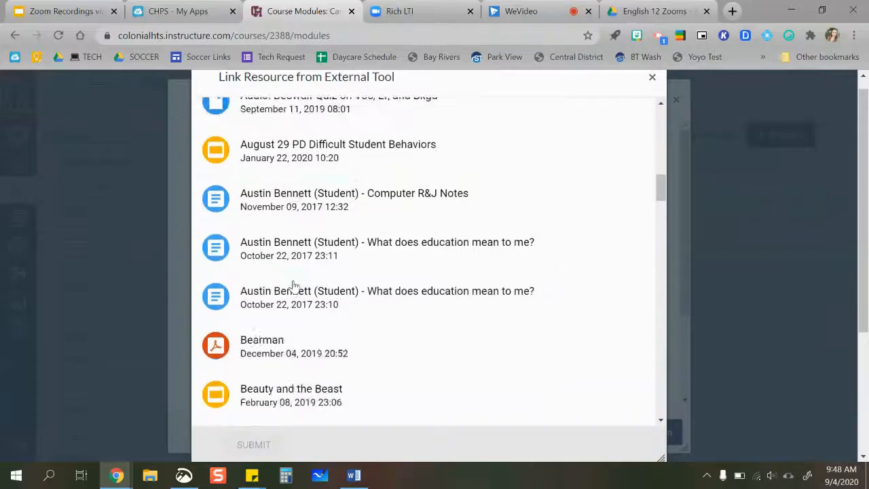
scroll(294, 285, "down", 9)
scroll(294, 287, "down", 15)
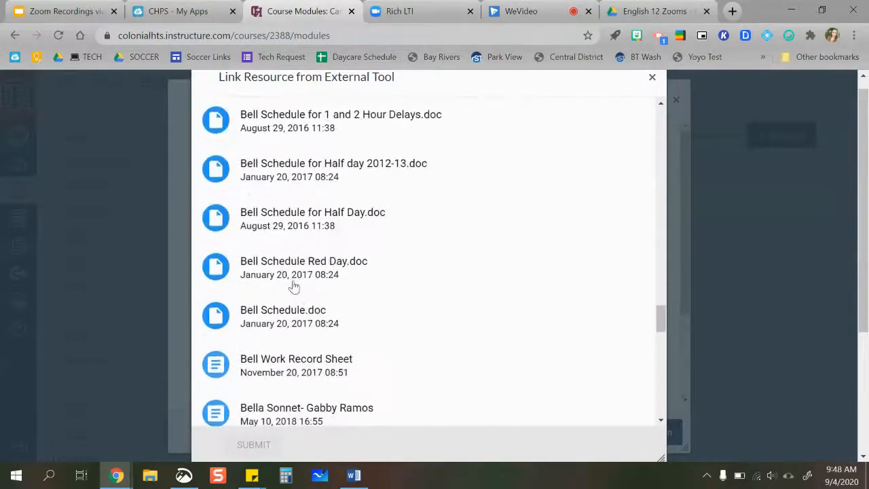
scroll(293, 285, "down", 15)
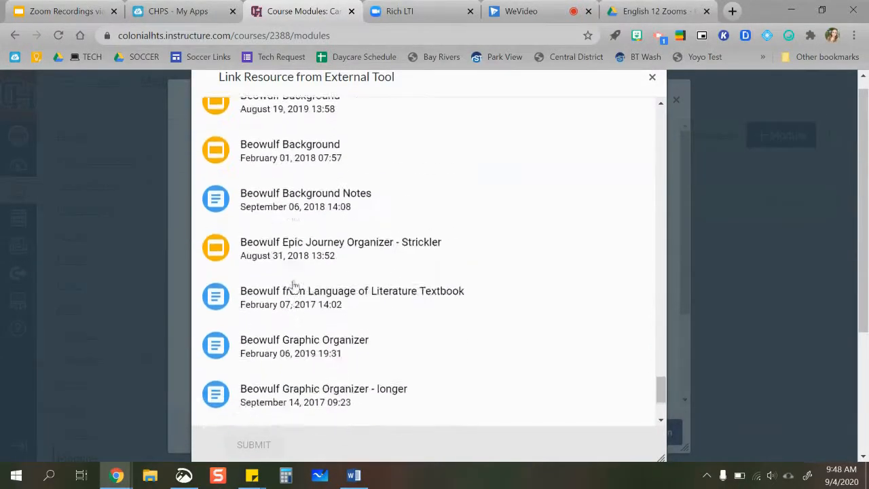
scroll(293, 285, "up", 1)
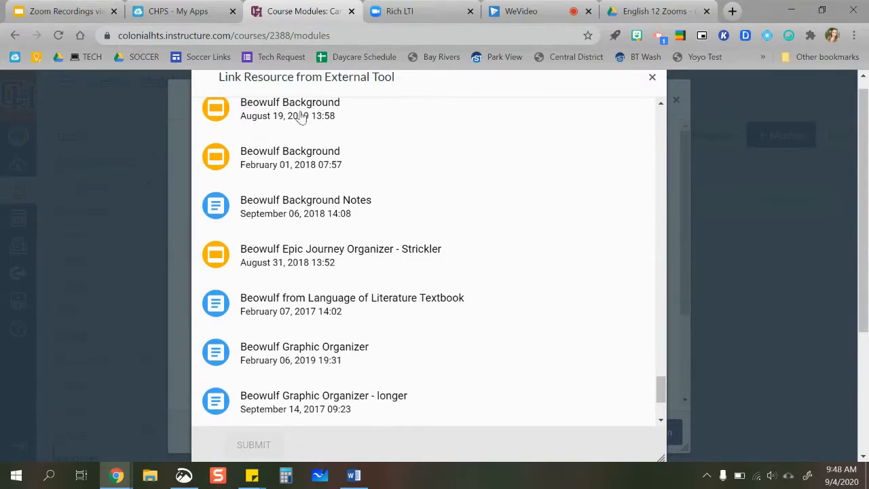
left_click(311, 116)
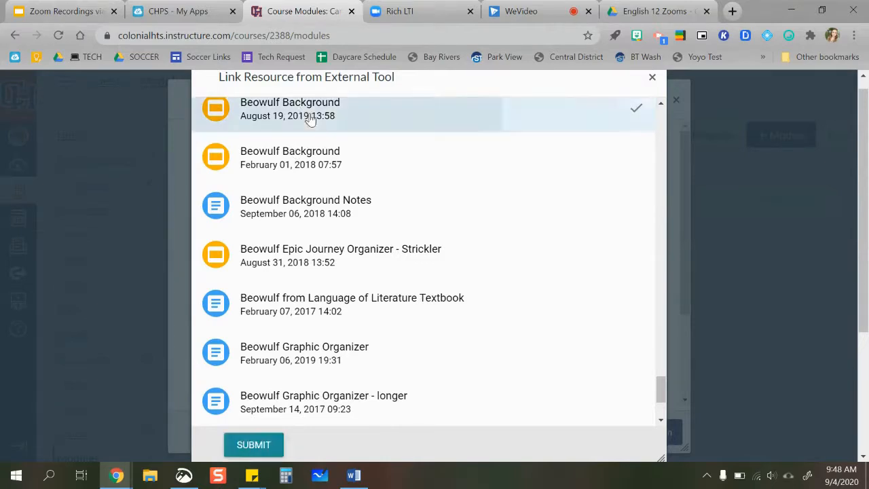
left_click(256, 448)
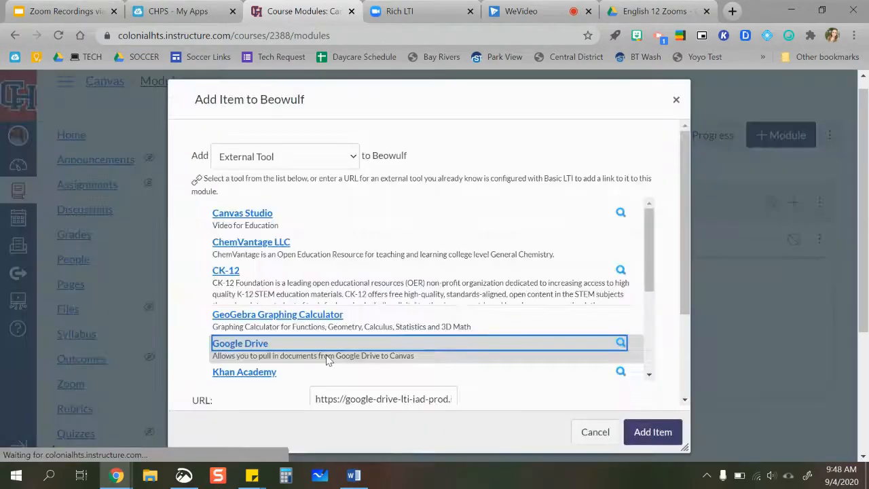
left_click(646, 431)
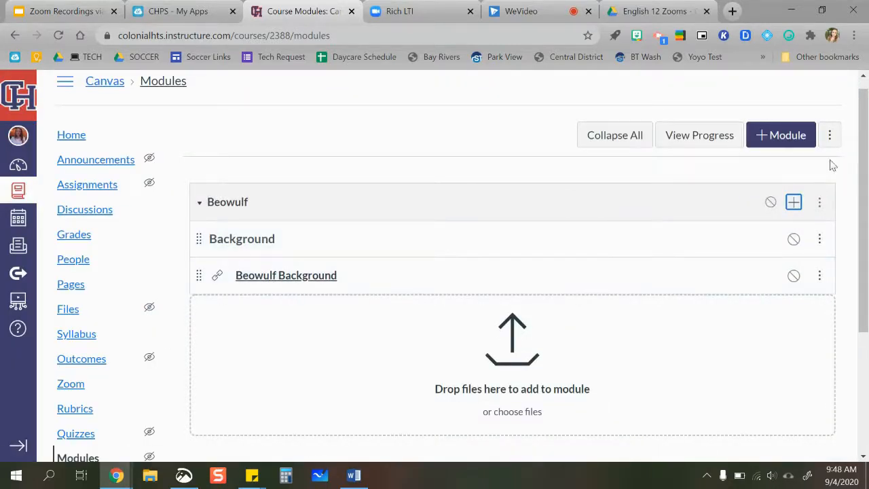
Add a new assignment named "Beowulf Background Notes" to the Beowulf module without indentation
left_click(794, 204)
left_click(323, 159)
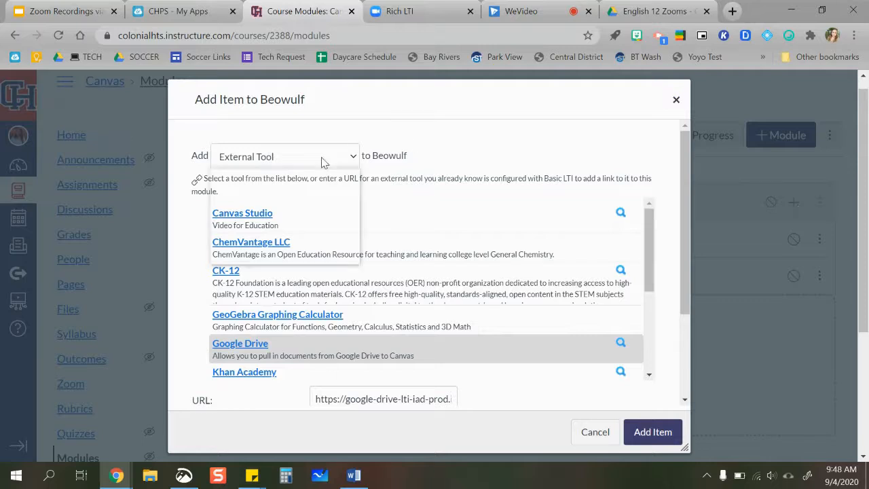
left_click(275, 177)
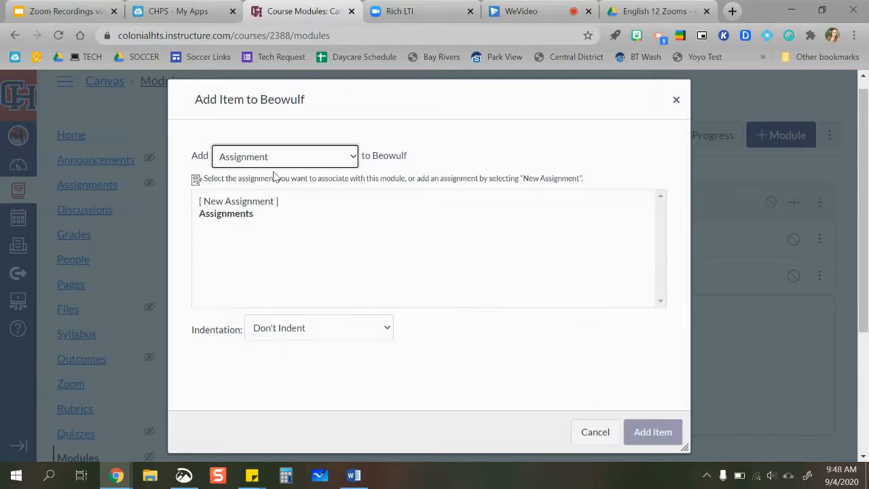
left_click(258, 203)
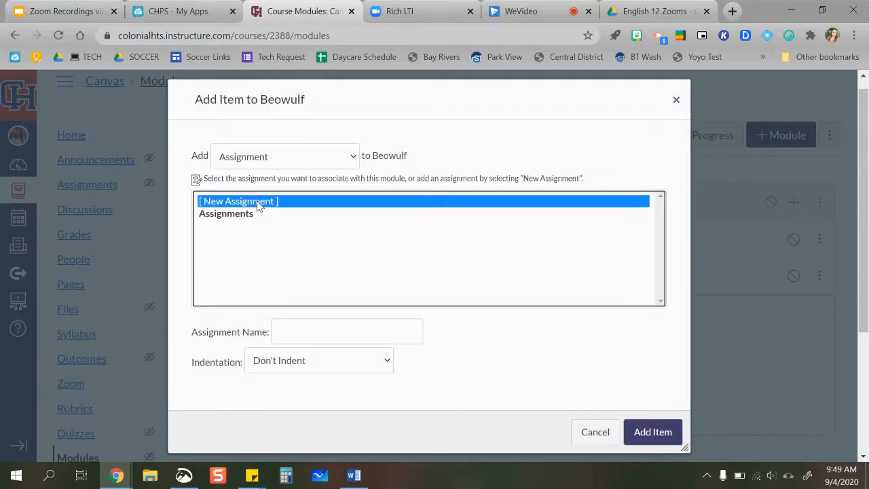
left_click(294, 333)
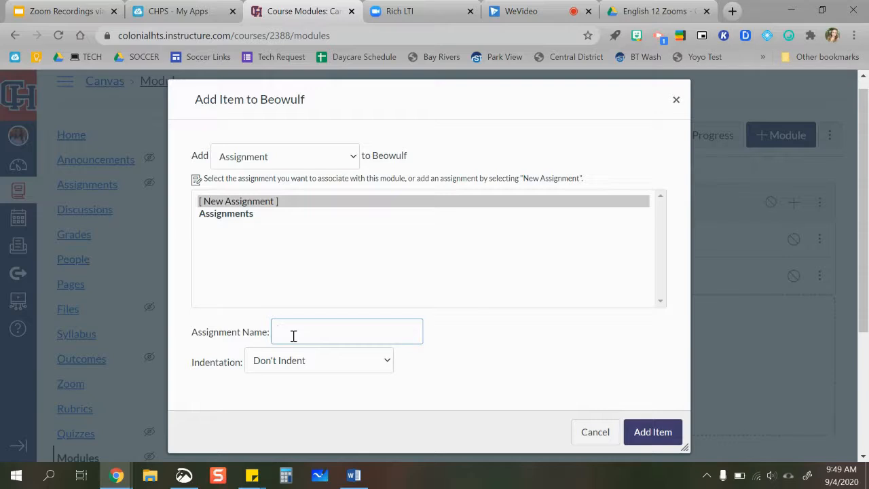
type("Beowulf Backgrou")
key("BackSpace")
key("BackSpace")
type("round Notes")
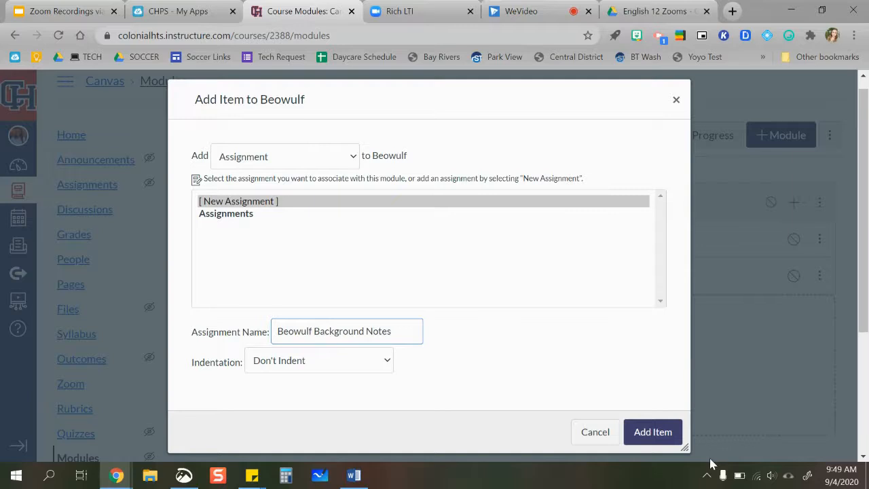
left_click(662, 438)
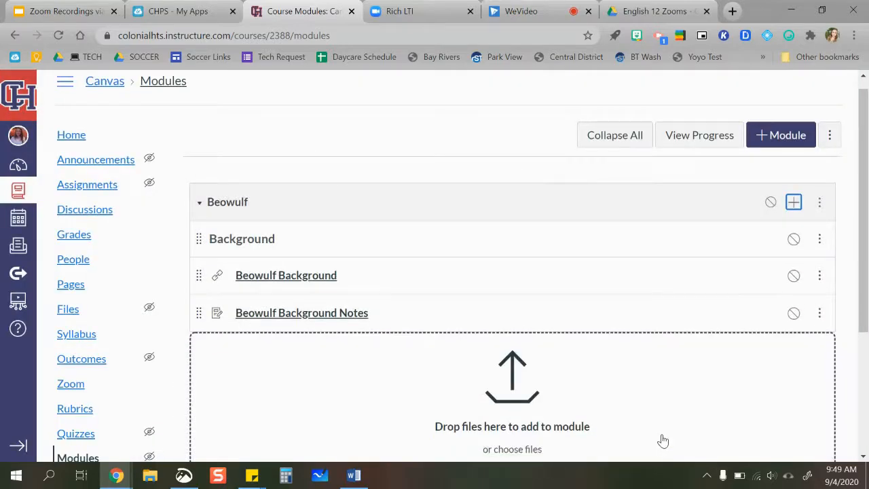
Open the Beowulf Background Notes assignment for editing and enter "Instructions" in its description
left_click(271, 314)
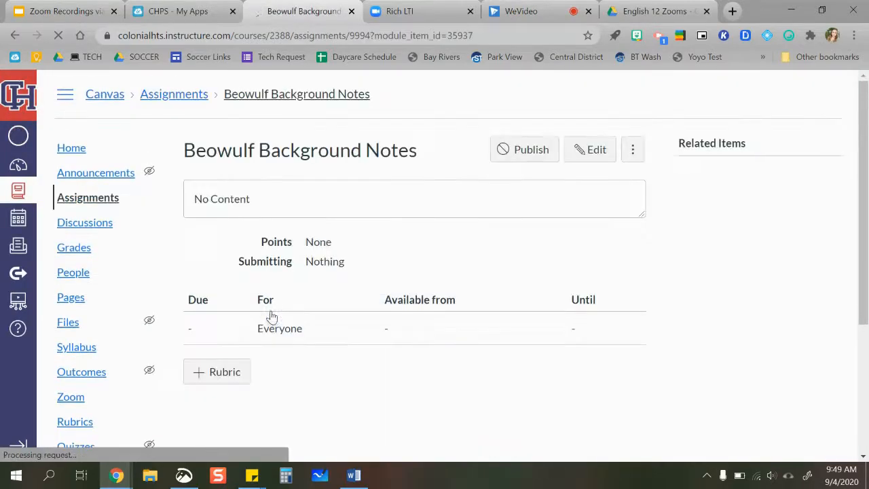
left_click(585, 162)
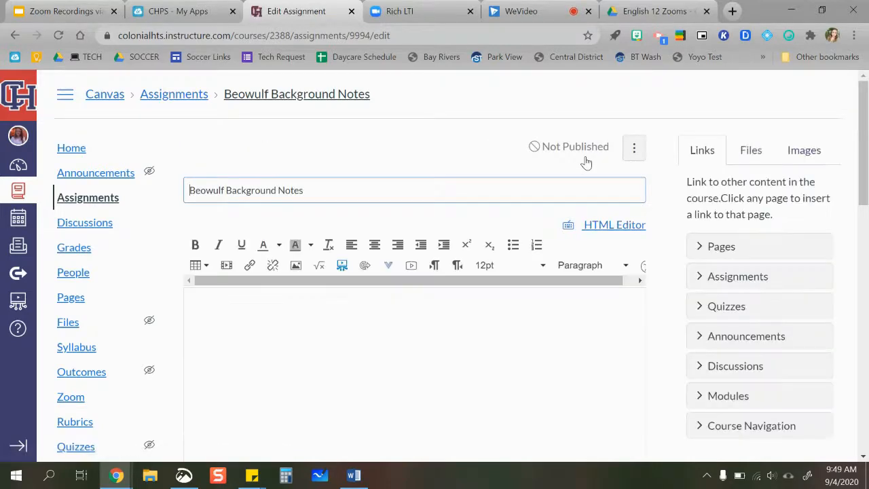
left_click(417, 317)
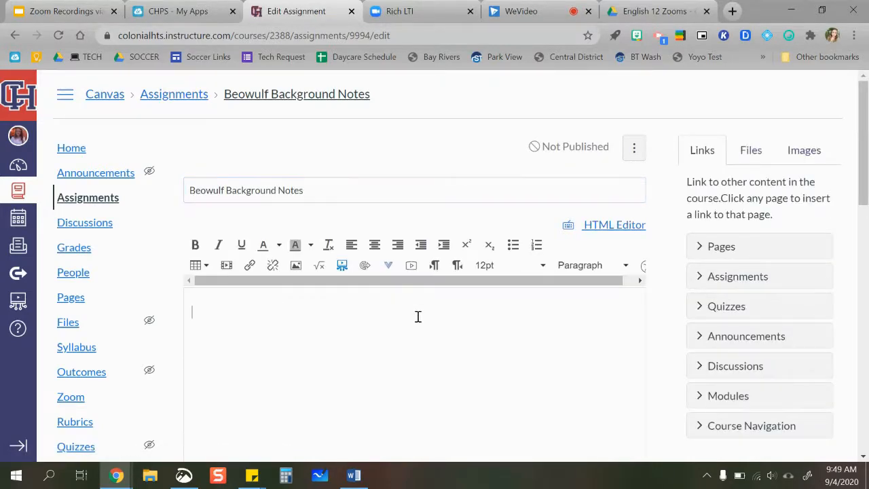
type("Instructions")
scroll(273, 328, "down", 2)
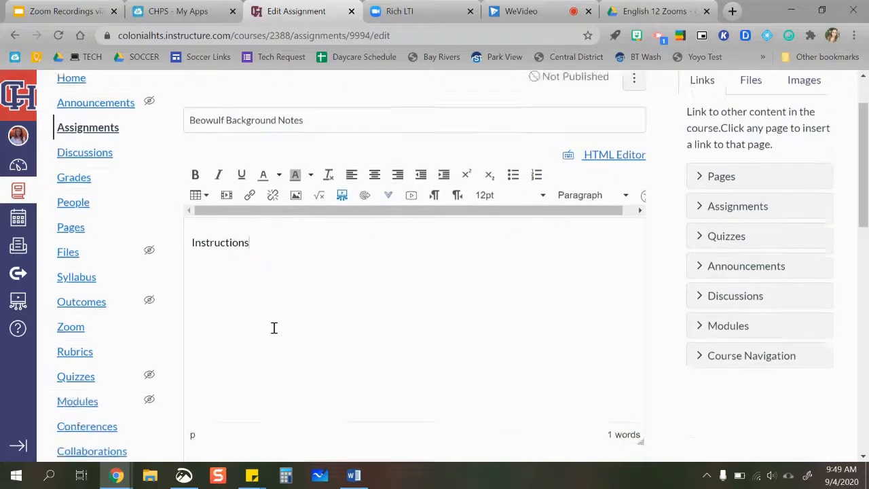
Replace the assignment description with "Please fill out these notes as we go over the background Slide."
left_click_drag(258, 180, 131, 171)
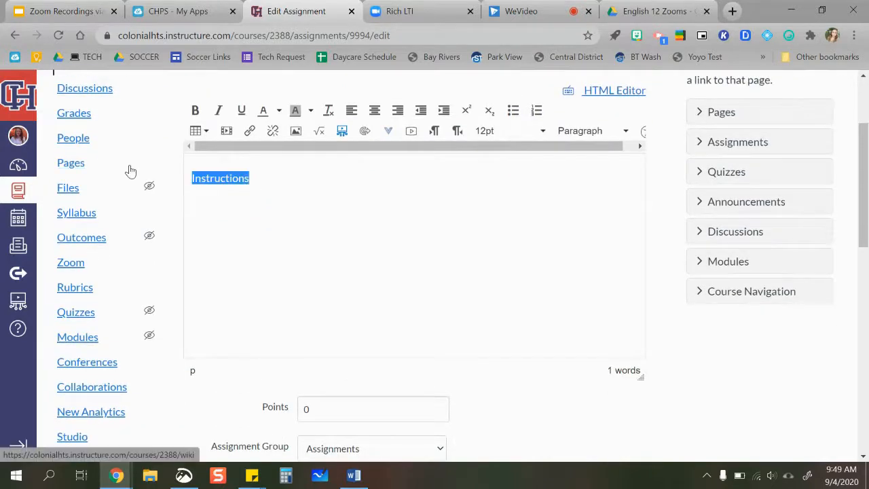
type("p")
key("BackSpace")
type("Please fill out these notes")
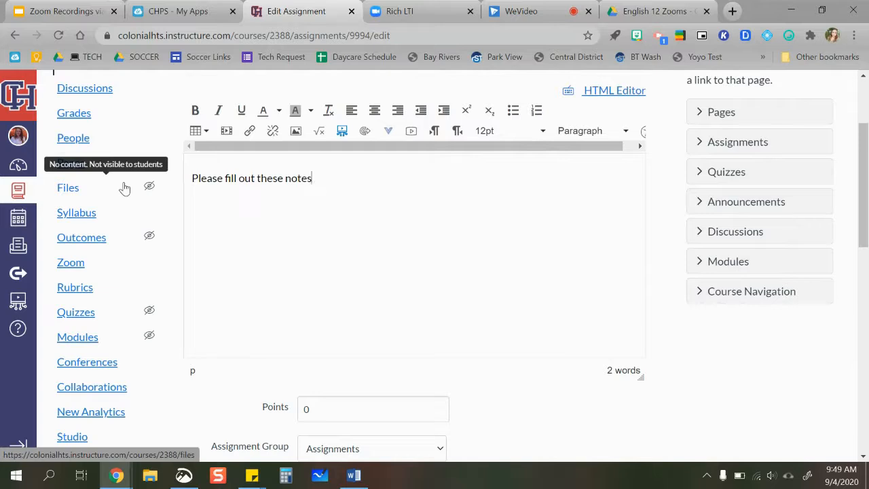
type(" as we go over the background Slide")
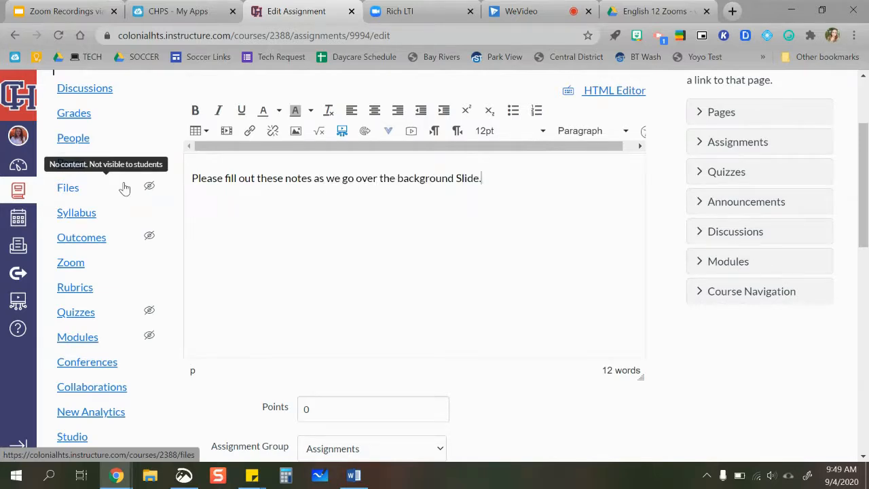
type(".")
Set the assignment's points to 100 and display its grade as Percentage
scroll(492, 391, "down", 3)
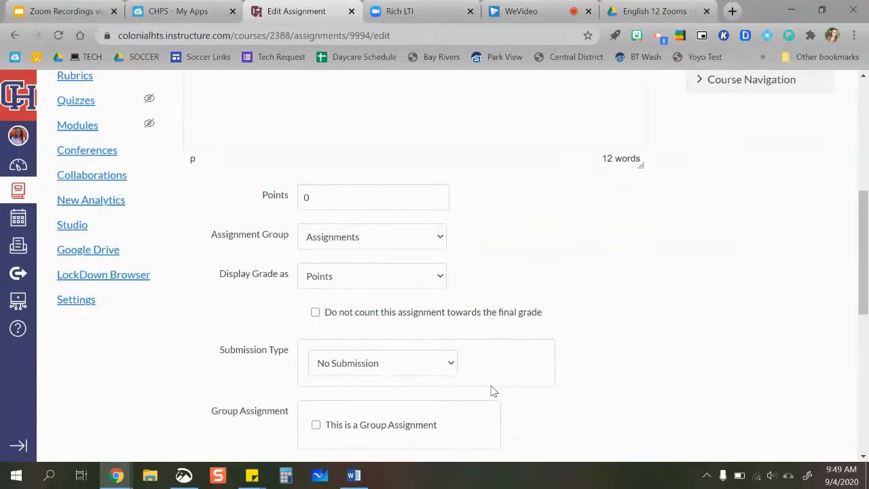
double_click(333, 195)
type("100")
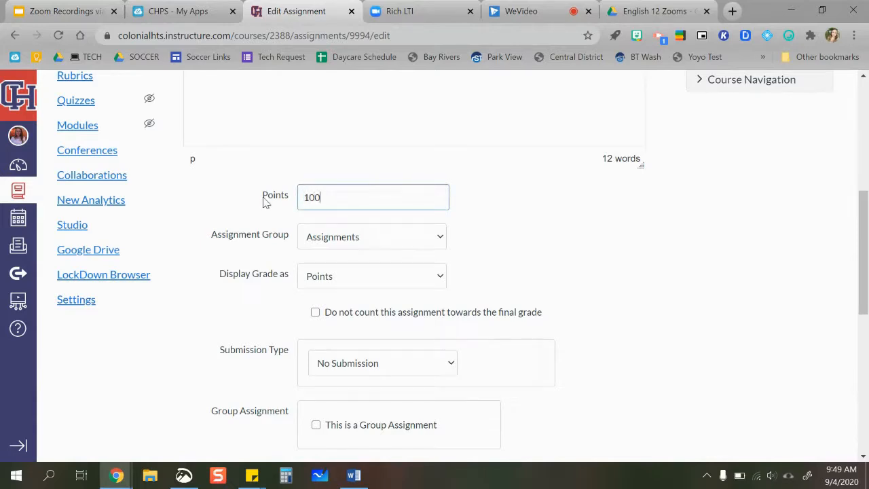
left_click(312, 275)
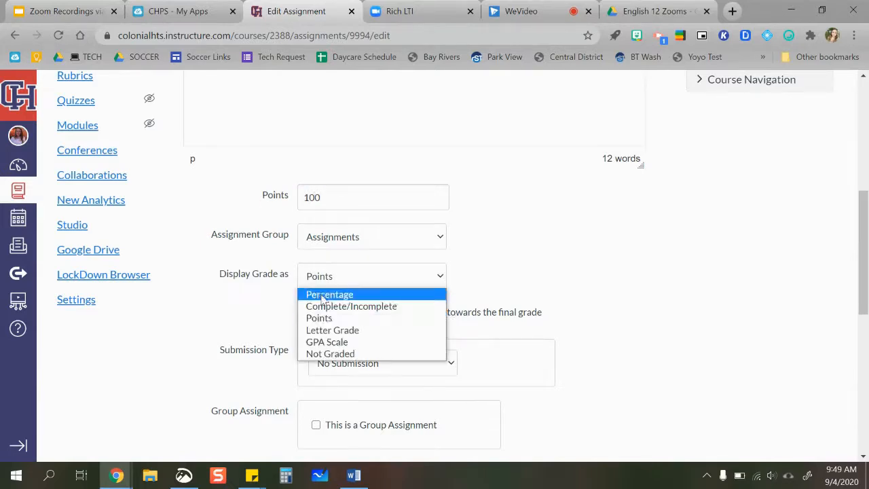
left_click(324, 294)
Set the assignment's points to 0 and keep it in the Assignments group
double_click(331, 197)
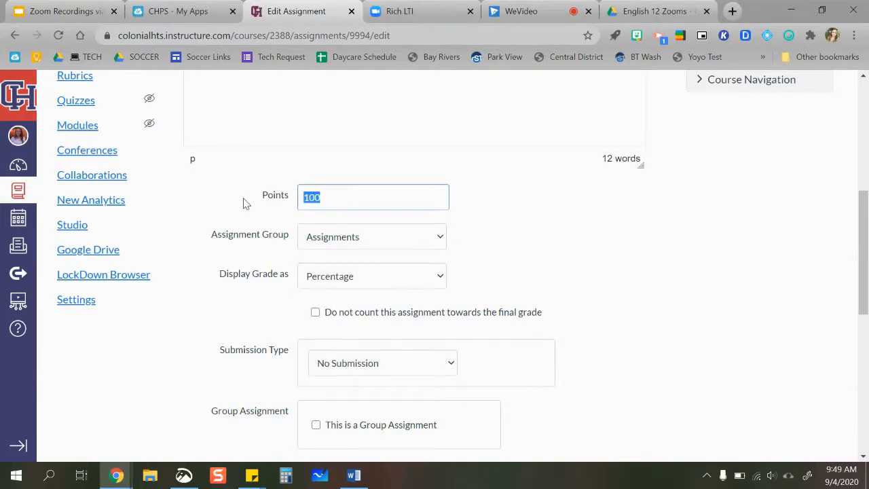
type("0")
left_click(518, 234)
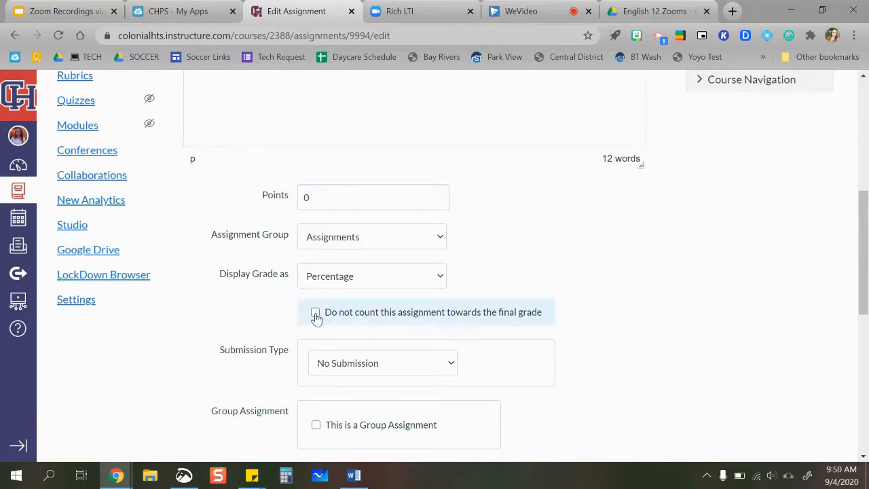
left_click(332, 244)
left_click(333, 252)
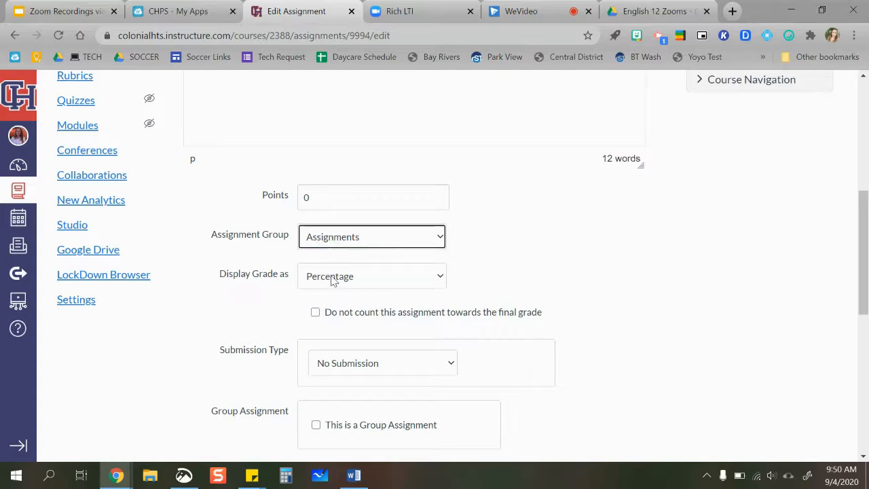
Display the assignment's grade as Complete/Incomplete and exclude the assignment from the final grade
left_click(331, 280)
left_click(334, 307)
left_click(315, 313)
left_click(316, 313)
scroll(574, 281, "down", 1)
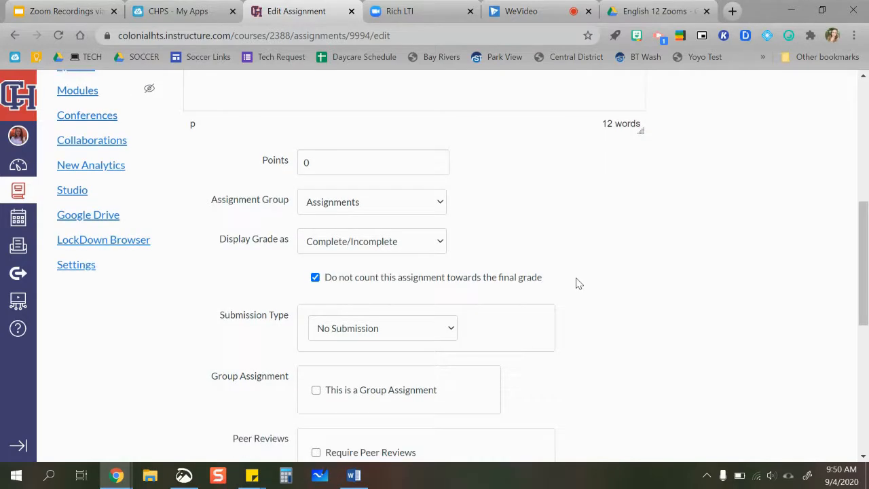
scroll(388, 245, "down", 2)
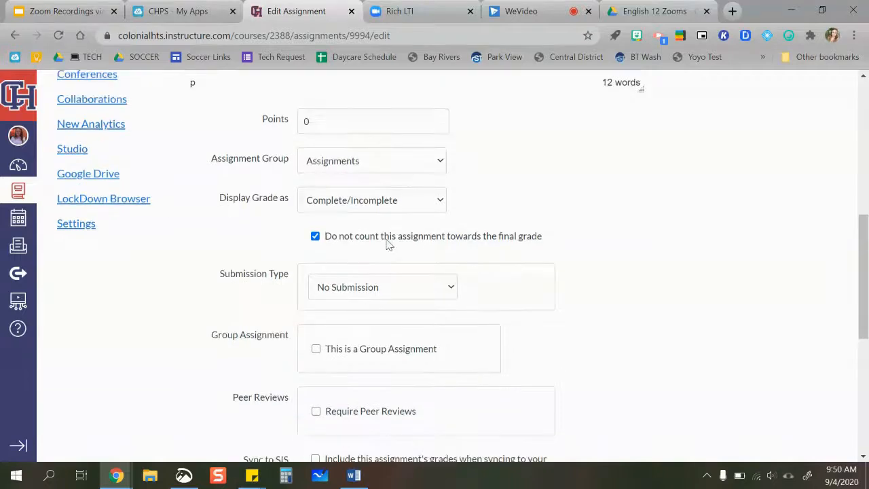
scroll(516, 197, "down", 1)
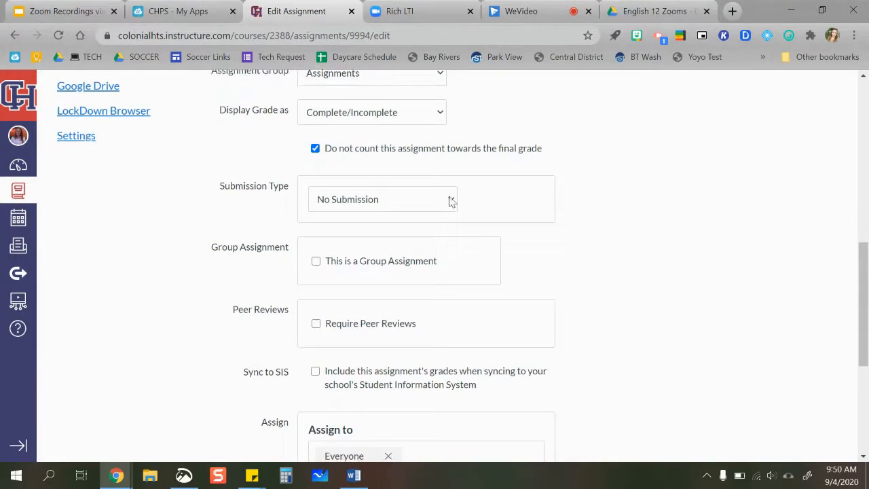
Set the assignment's submission type to Online
left_click(400, 207)
left_click(387, 205)
left_click(387, 205)
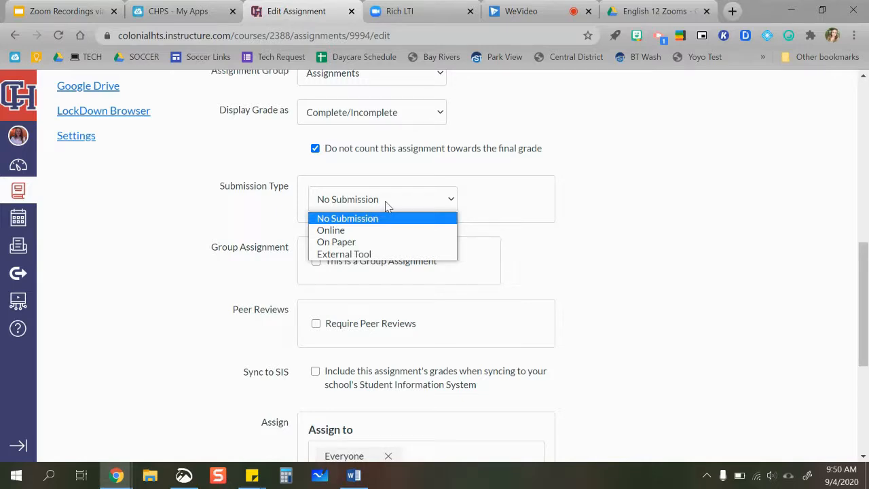
left_click(389, 218)
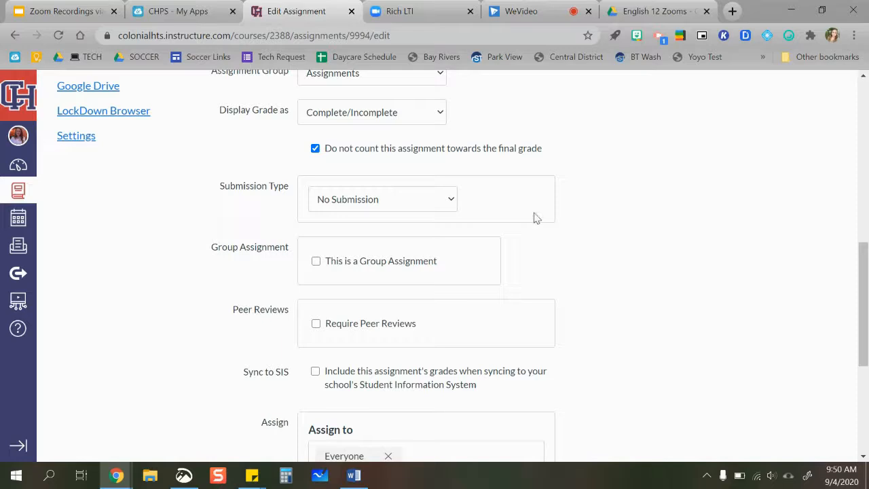
left_click(407, 202)
left_click(358, 229)
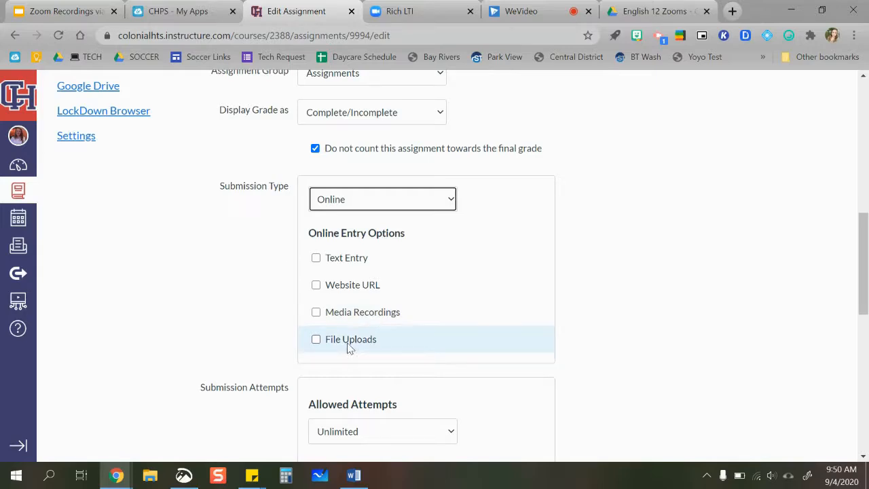
Limit the allowed submission attempts to 2
scroll(348, 346, "down", 3)
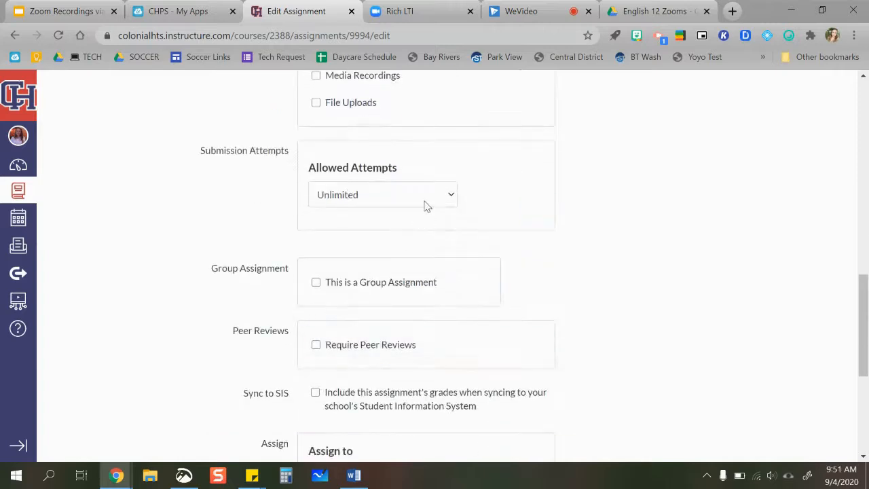
left_click(425, 204)
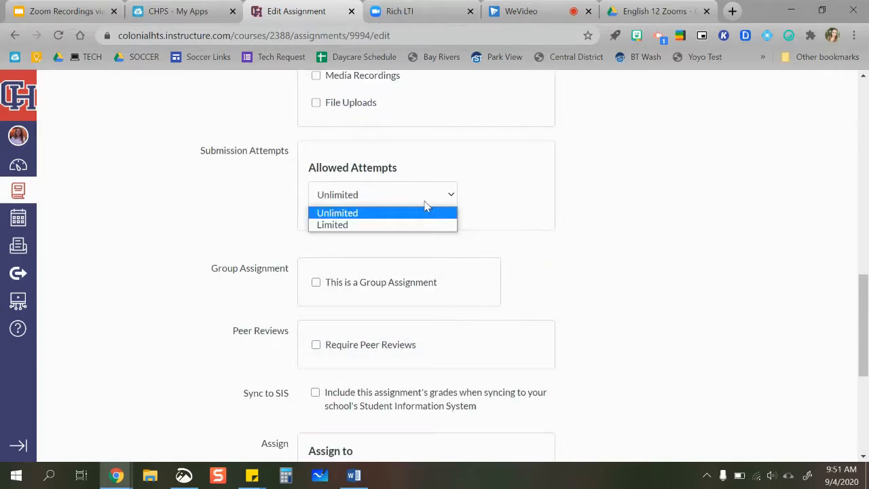
left_click(398, 225)
left_click(433, 250)
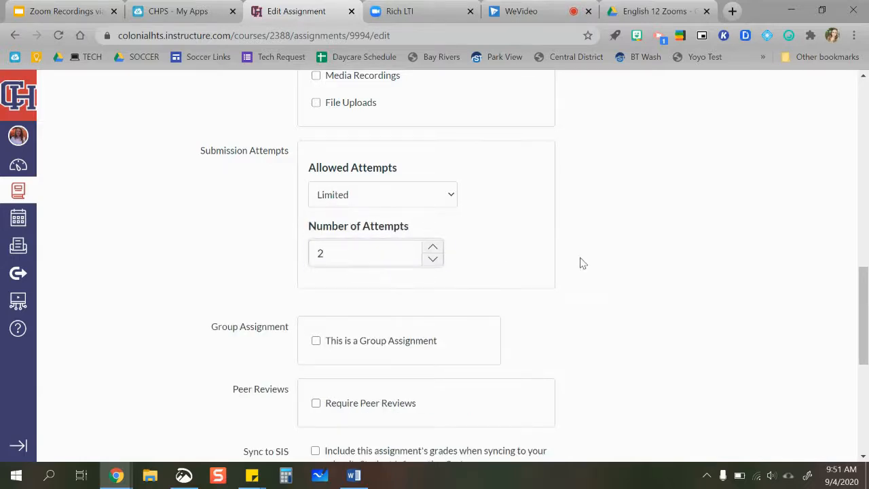
Remove Everyone from the assignees and search for "1(A) 3(A)" instead
scroll(580, 262, "down", 3)
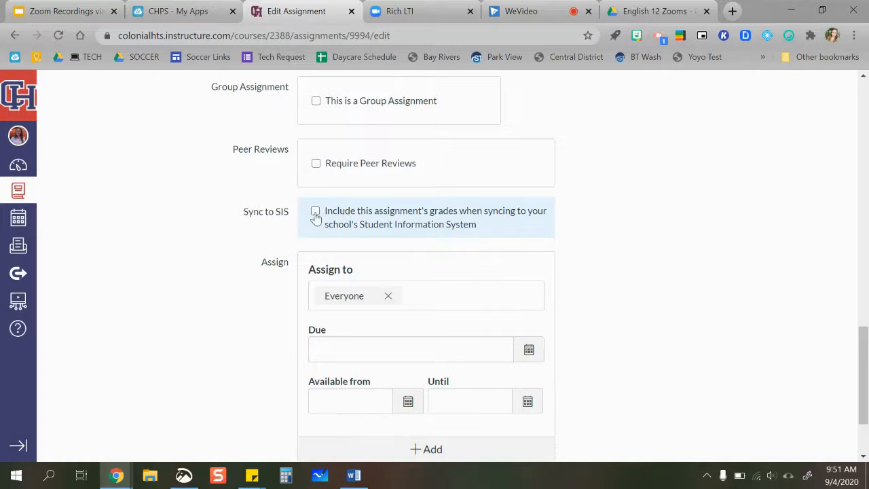
scroll(386, 293, "down", 2)
scroll(382, 297, "up", 2)
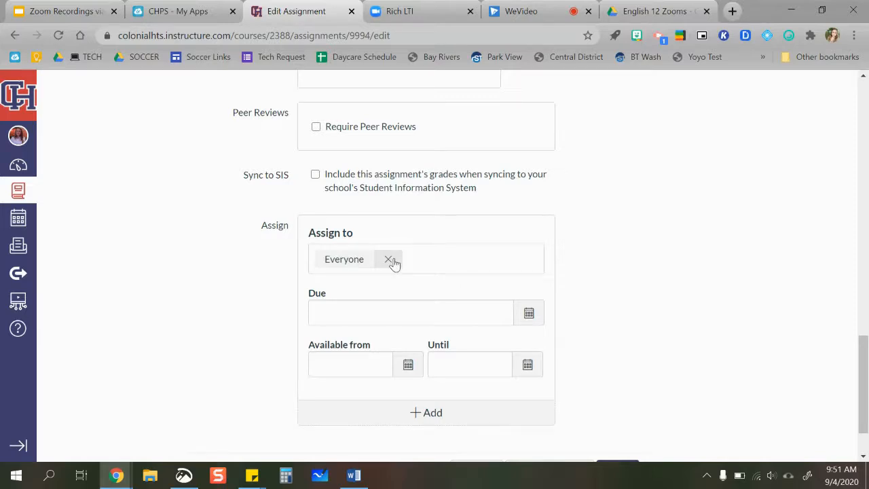
left_click(390, 261)
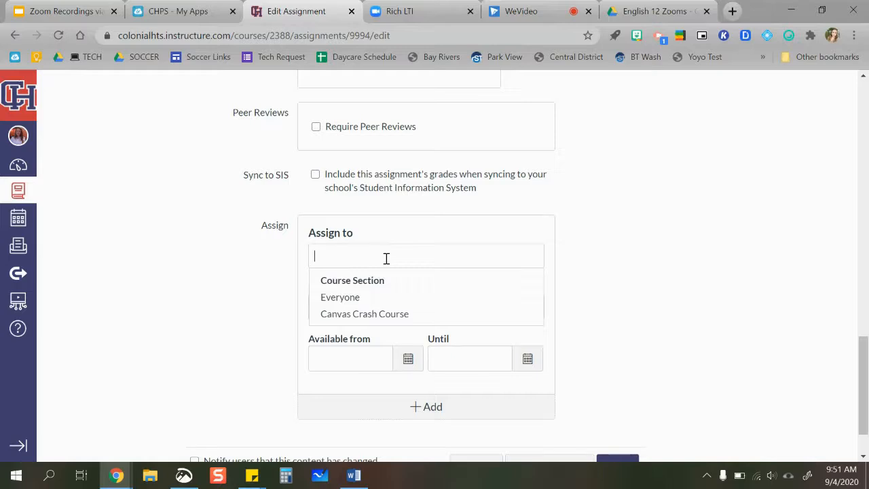
type("1(A) 3(A")
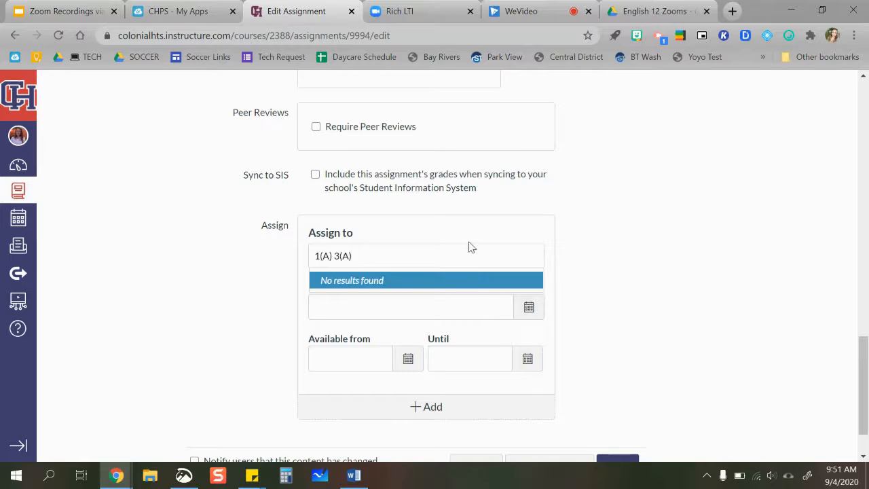
Clear the assignee search text and assign the work to Everyone again
left_click_drag(381, 259, 268, 264)
type("Everyo")
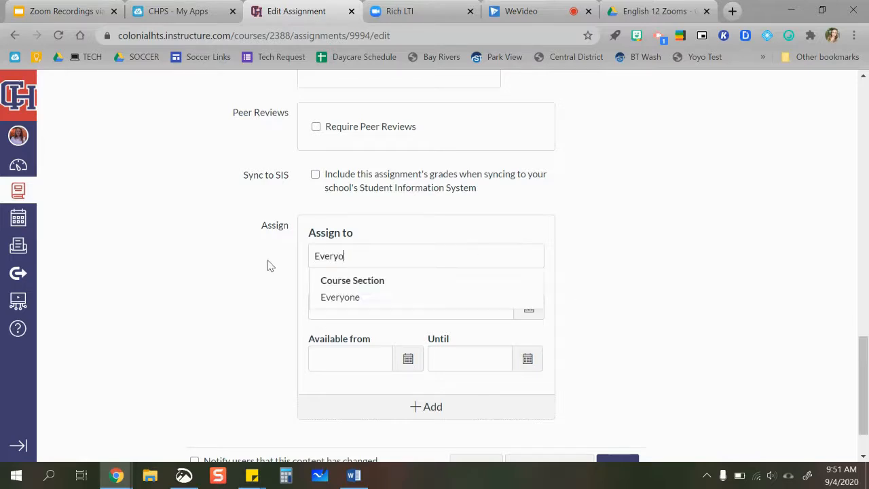
left_click(322, 297)
left_click(349, 257)
left_click(352, 294)
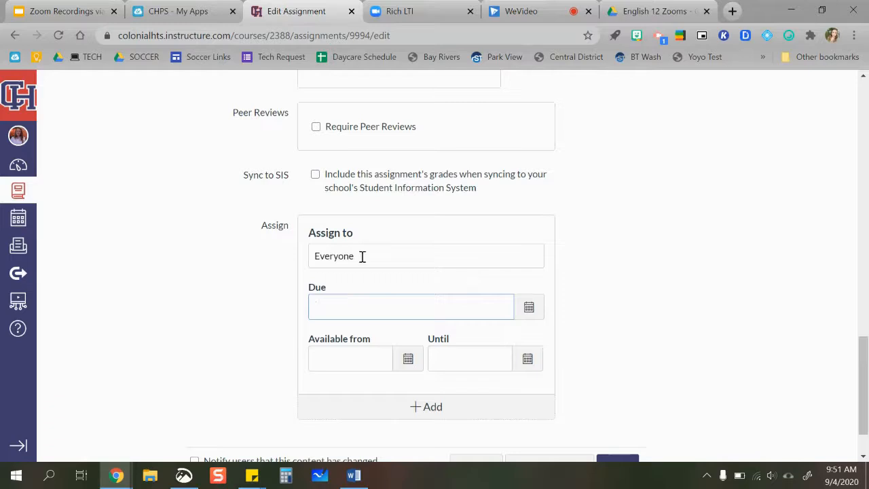
left_click(362, 257)
left_click(353, 297)
Set Everyone's due date to September 9, 2020 at 11:59pm
left_click(354, 313)
left_click(533, 315)
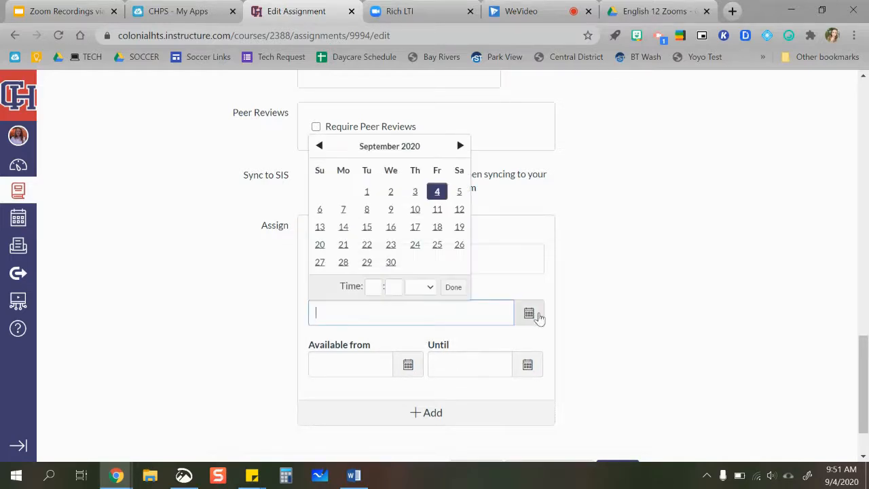
left_click(390, 209)
left_click(634, 320)
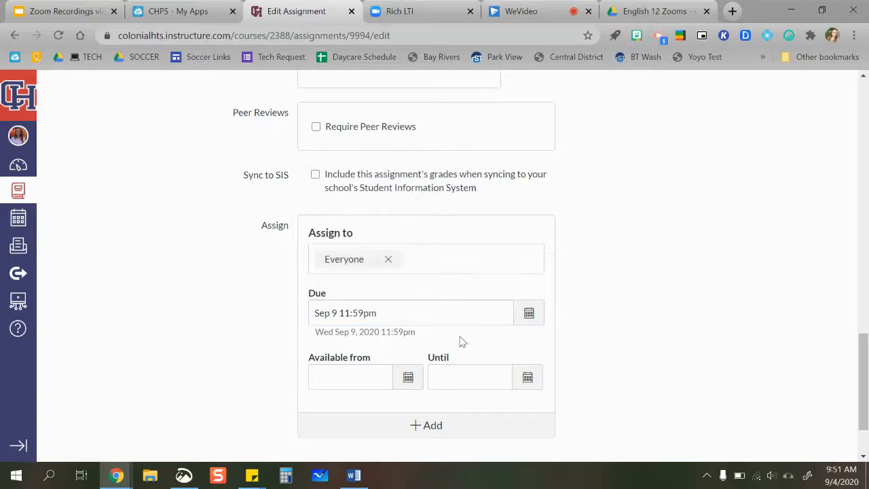
Add a second assignment date entry without an assignee, due September 10, 2020 at 11:59pm
scroll(460, 343, "down", 1)
left_click(429, 346)
scroll(428, 349, "down", 1)
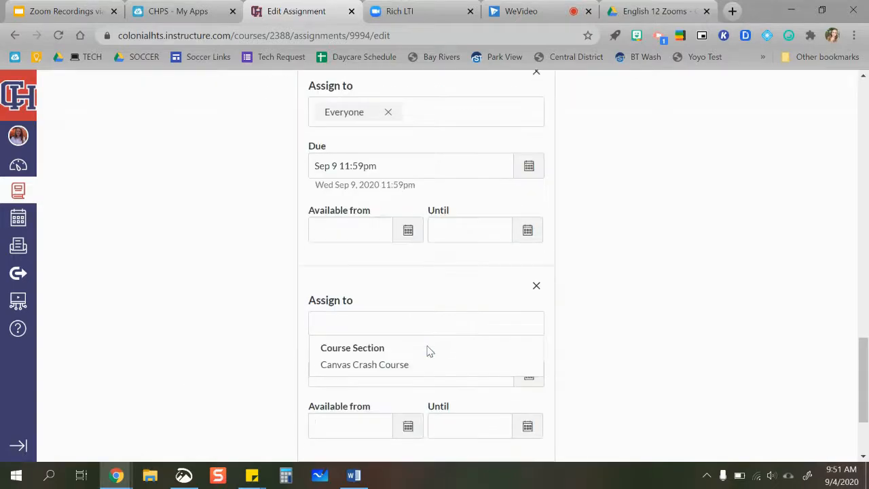
left_click(625, 343)
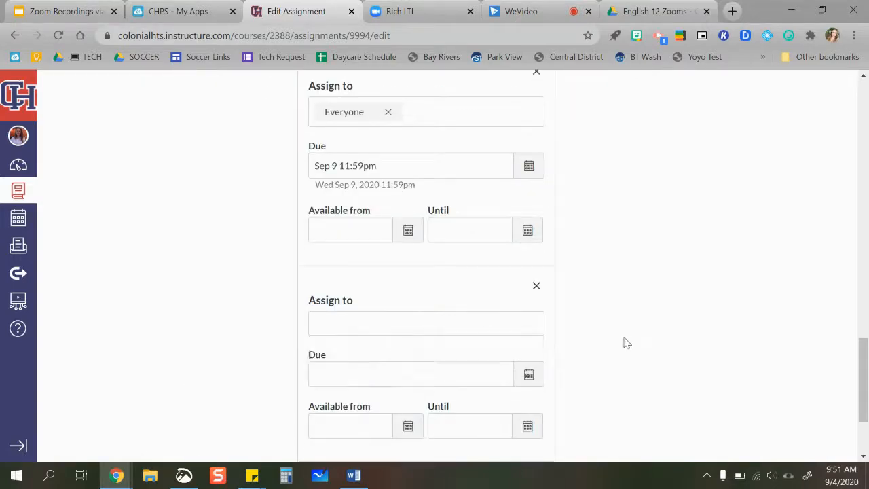
left_click(529, 380)
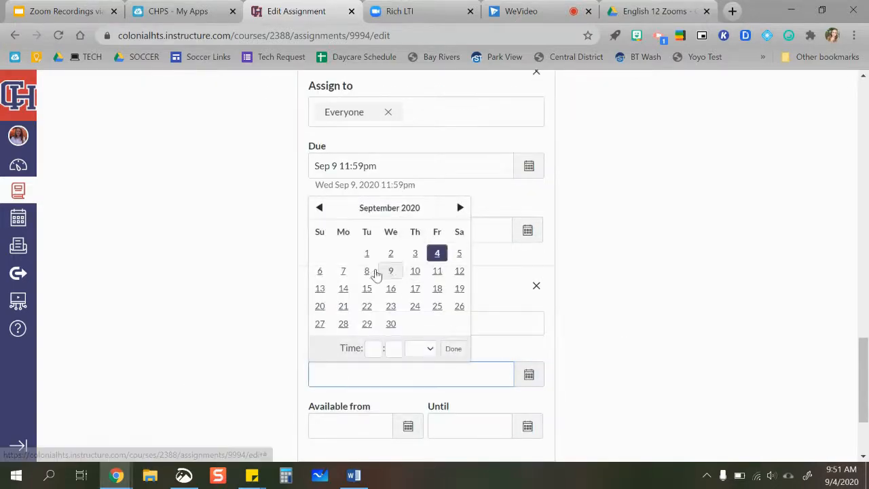
left_click(415, 270)
left_click(701, 335)
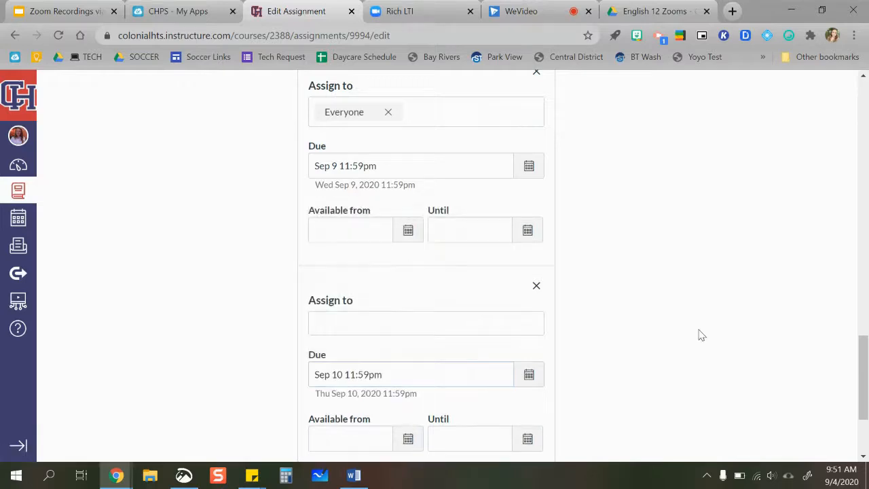
Change the assignment's submission type to External Tool
scroll(417, 252, "up", 2)
scroll(418, 250, "down", 4)
scroll(418, 251, "down", 1)
scroll(418, 256, "up", 1)
scroll(418, 256, "down", 1)
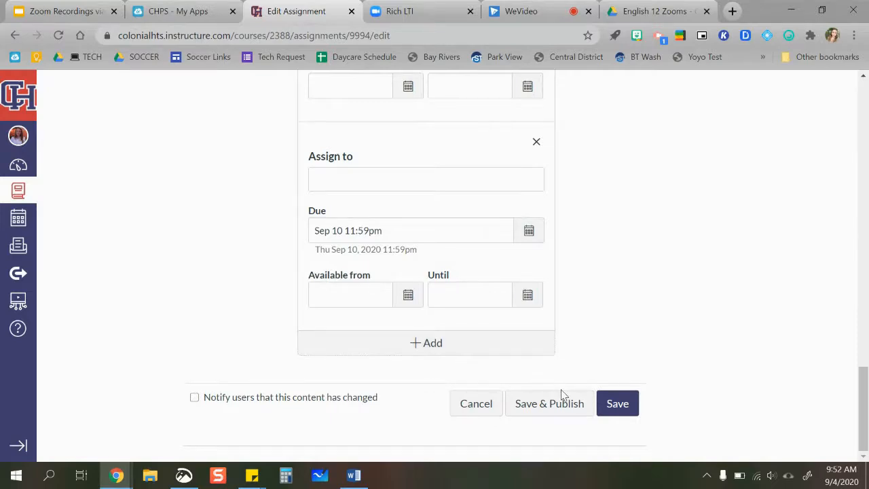
scroll(671, 204, "up", 10)
scroll(672, 205, "up", 15)
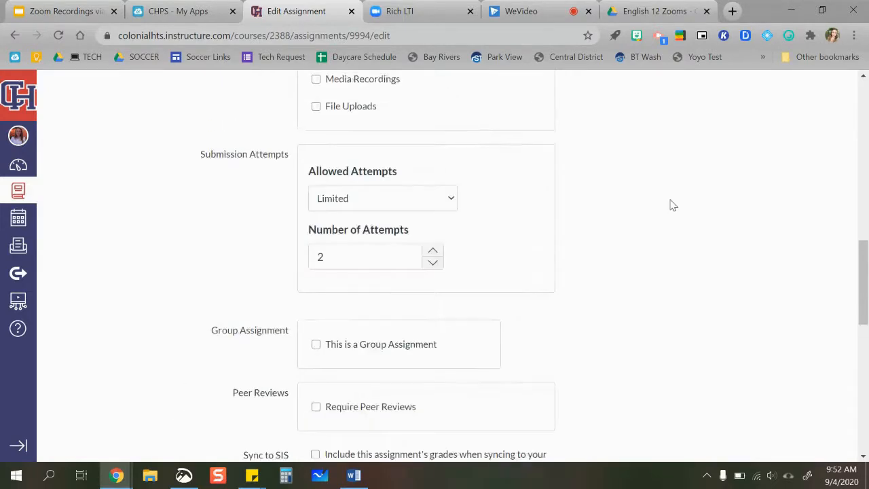
scroll(672, 205, "down", 10)
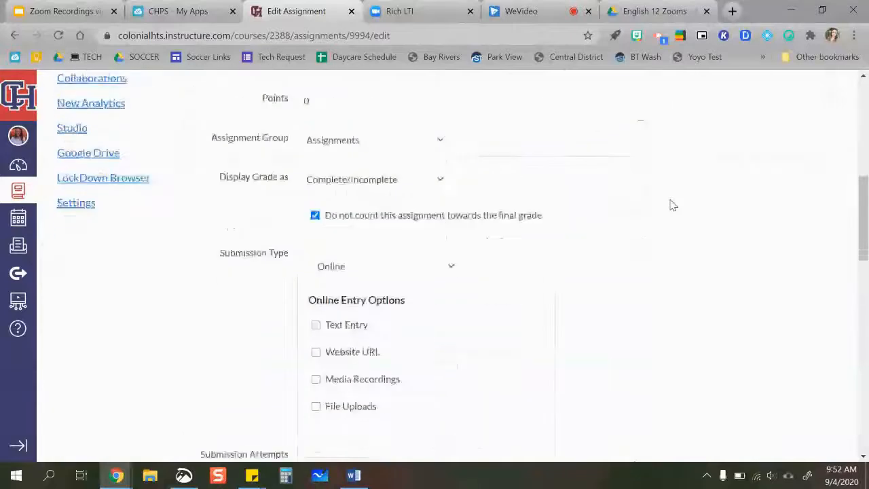
scroll(564, 198, "up", 2)
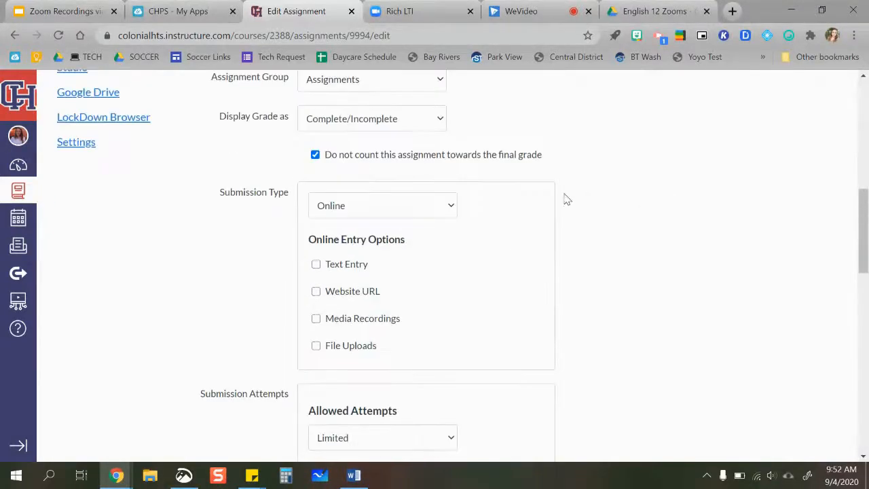
left_click(453, 207)
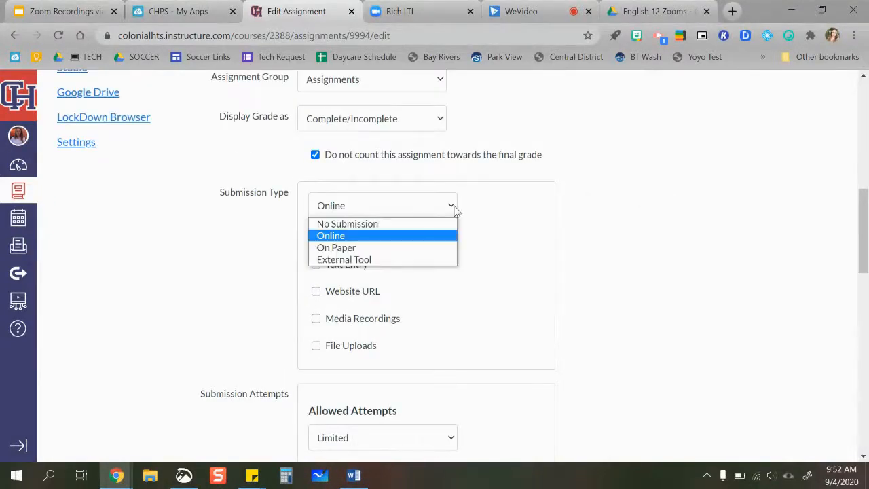
left_click(383, 260)
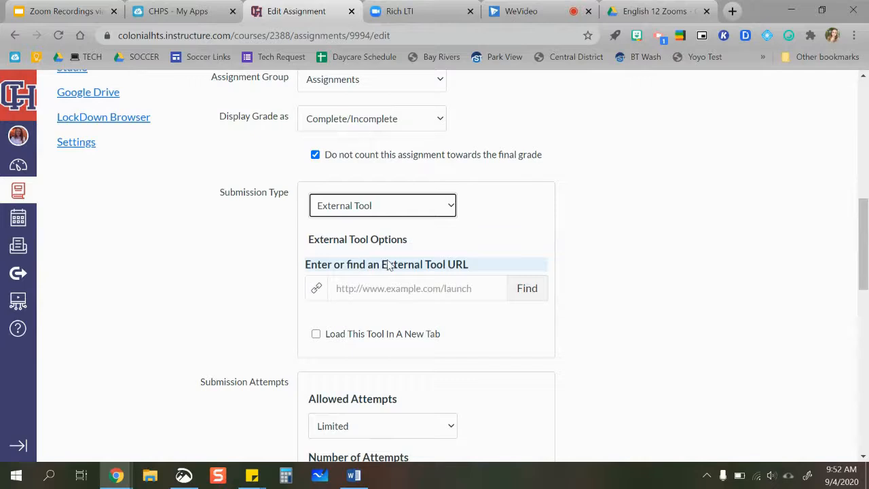
Choose Google Drive Cloud Assignment as the external tool and search its files for "beowulf notes"
left_click(529, 299)
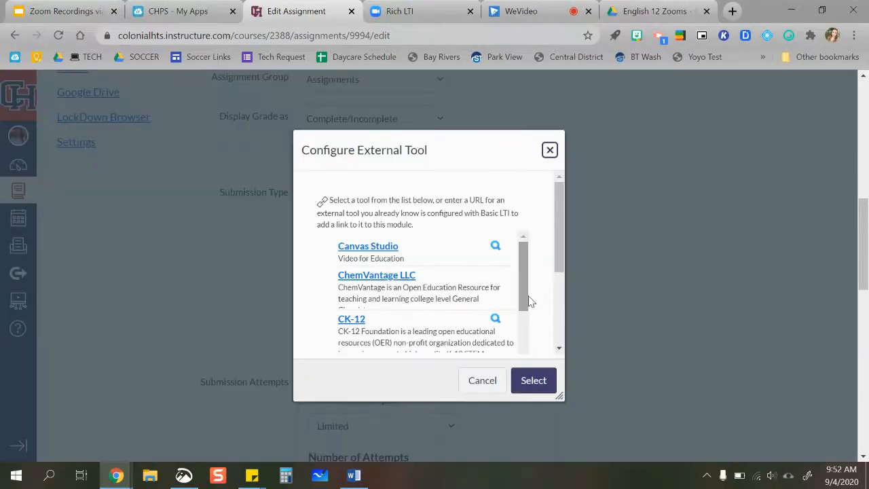
left_click_drag(528, 280, 520, 329)
left_click(416, 272)
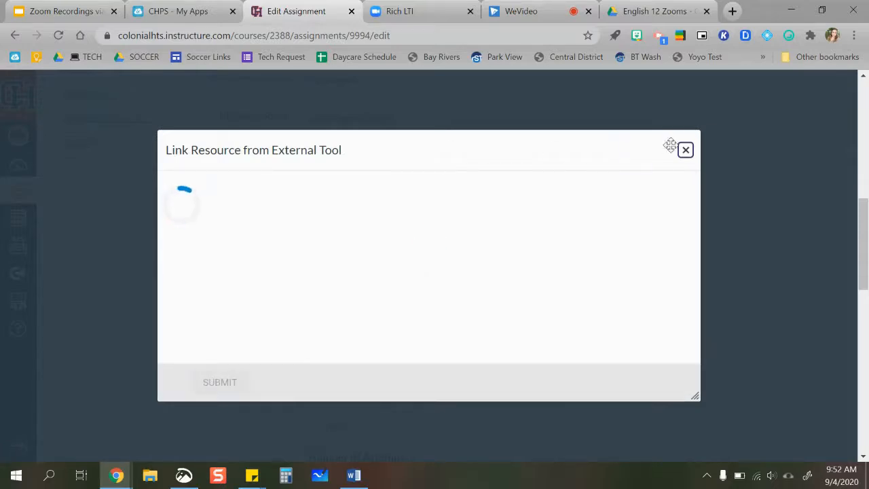
left_click(502, 190)
type("beowulf notes")
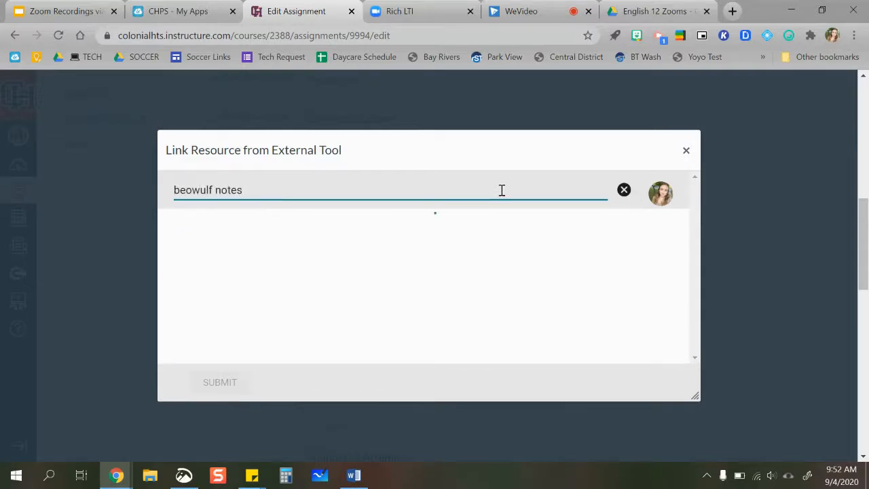
Link the Beowulf Background Notes document to the assignment and have the tool load in a new tab
left_click(312, 265)
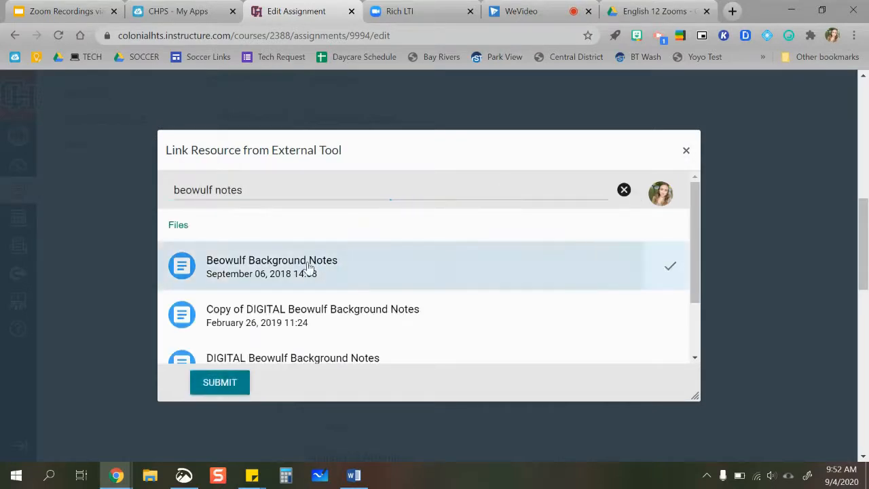
left_click(220, 381)
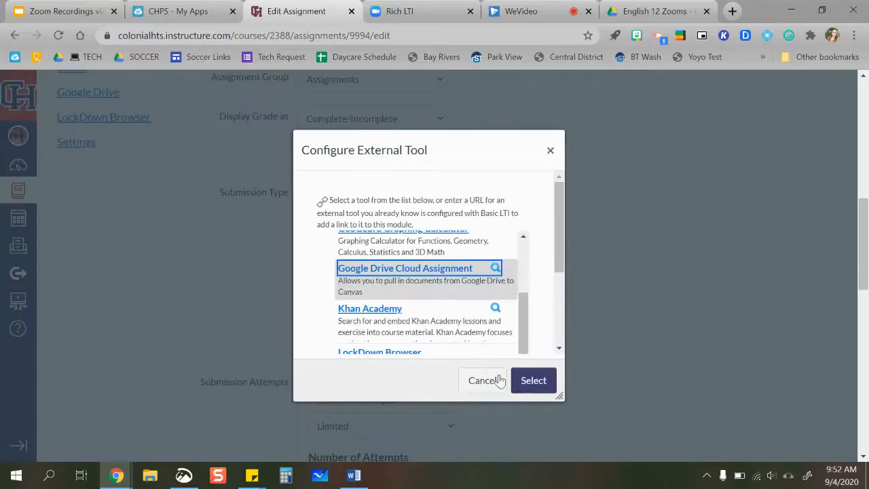
left_click(530, 382)
left_click(647, 334)
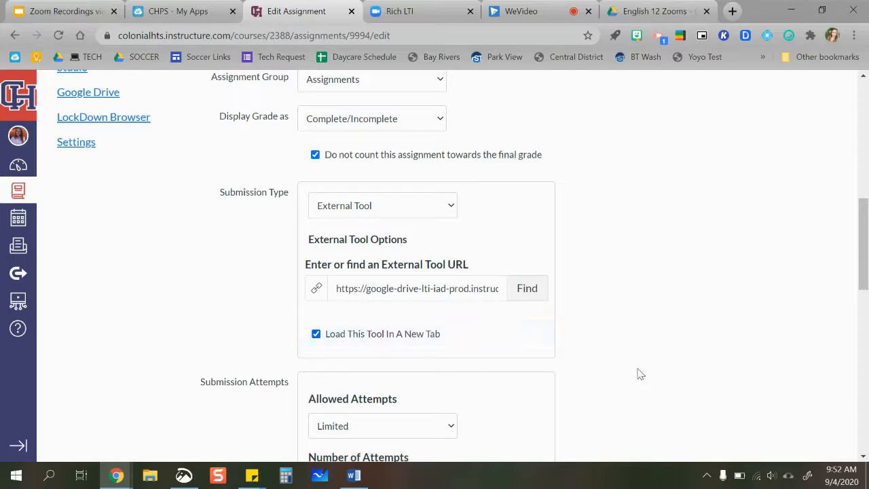
Remove the second date entry without an assignee, and save and publish the assignment
scroll(638, 373, "down", 12)
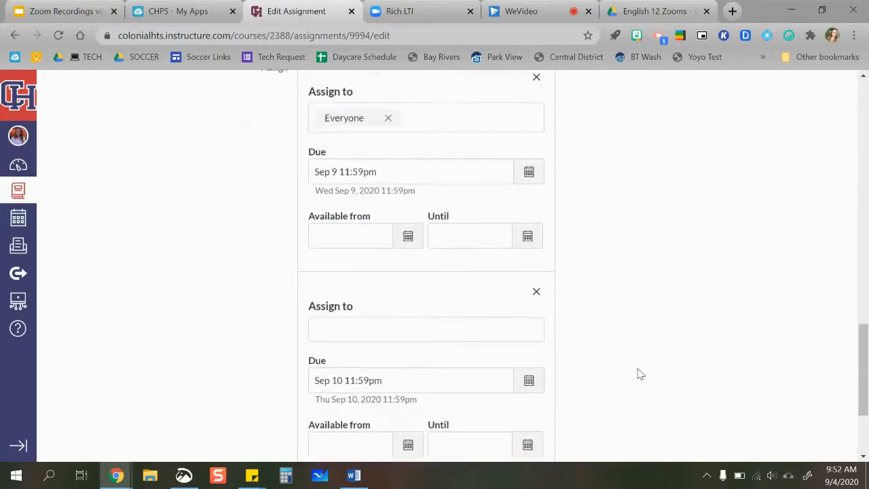
left_click(576, 410)
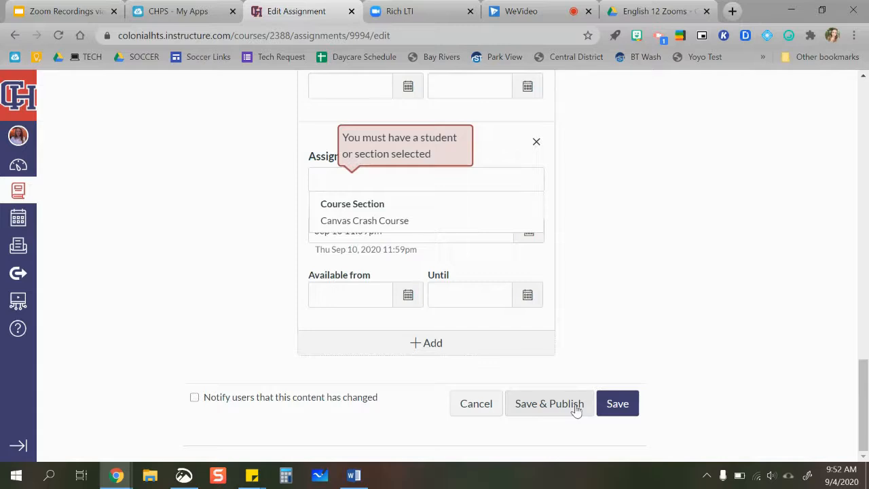
left_click(331, 176)
left_click(539, 145)
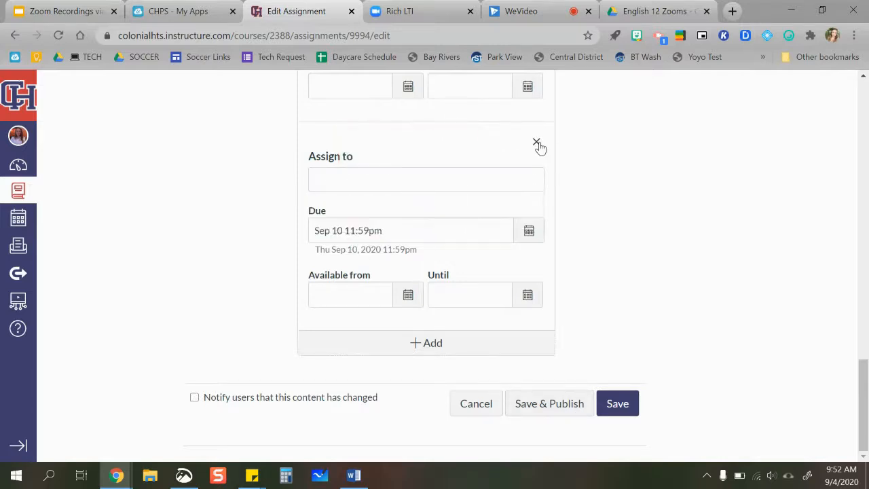
left_click(555, 190)
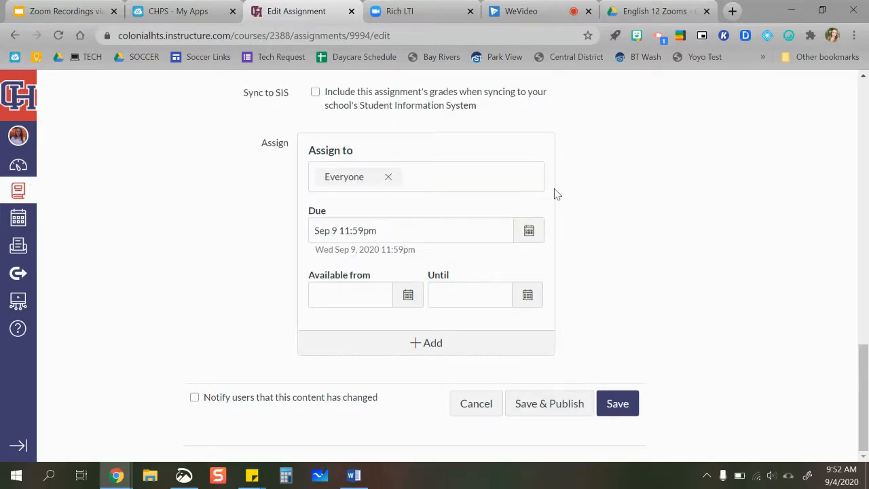
left_click(530, 405)
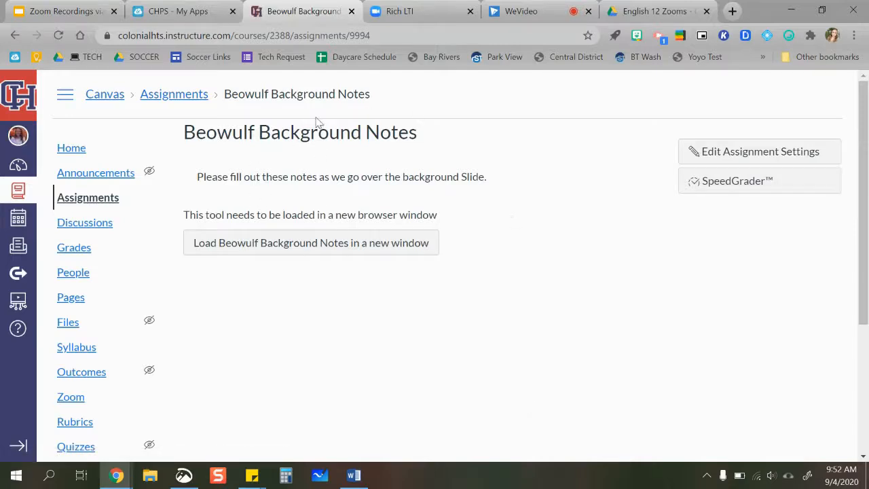
Load the Beowulf Background Notes assignment in a new window, read its student copy notice, and close the extra LTI tabs
left_click(278, 245)
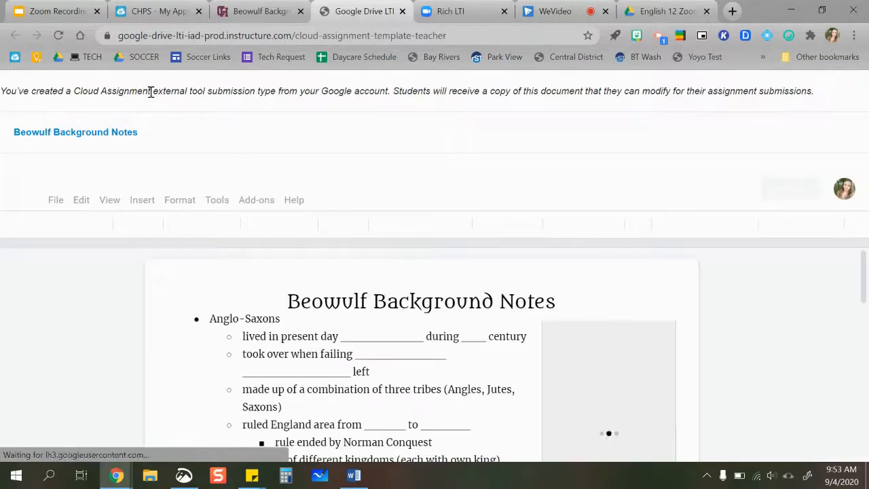
left_click_drag(393, 91, 808, 92)
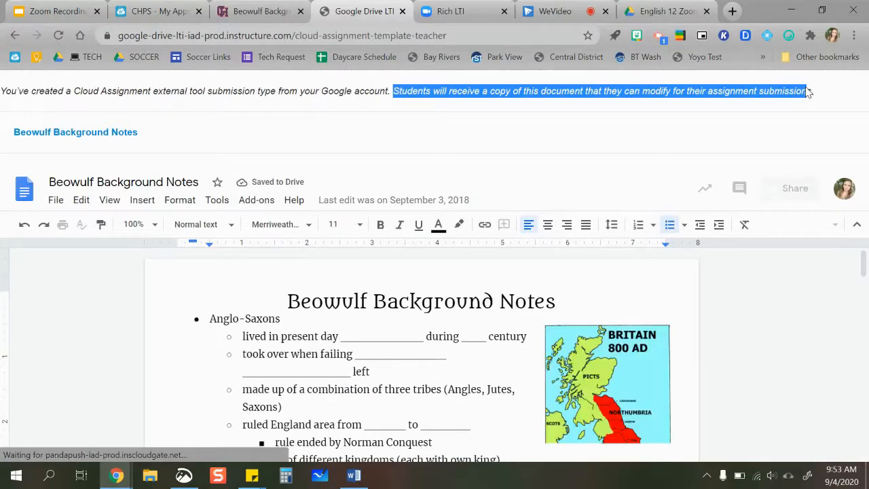
left_click(807, 89)
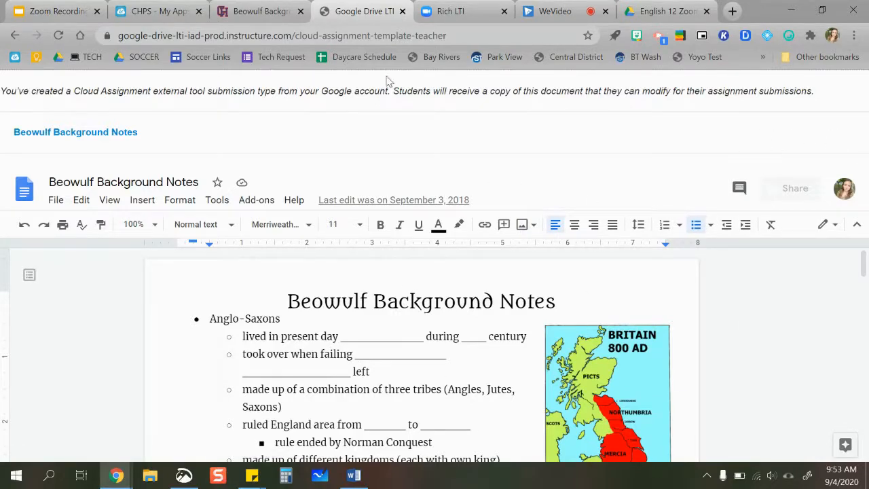
left_click(504, 12)
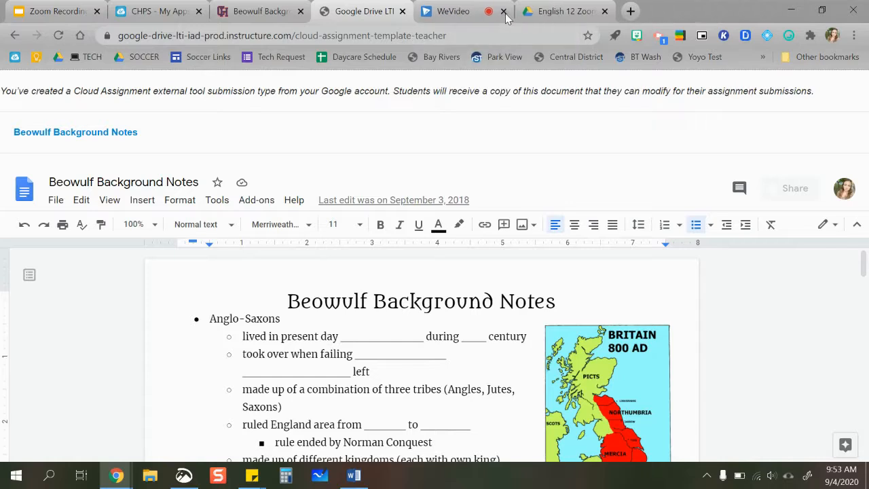
left_click(402, 12)
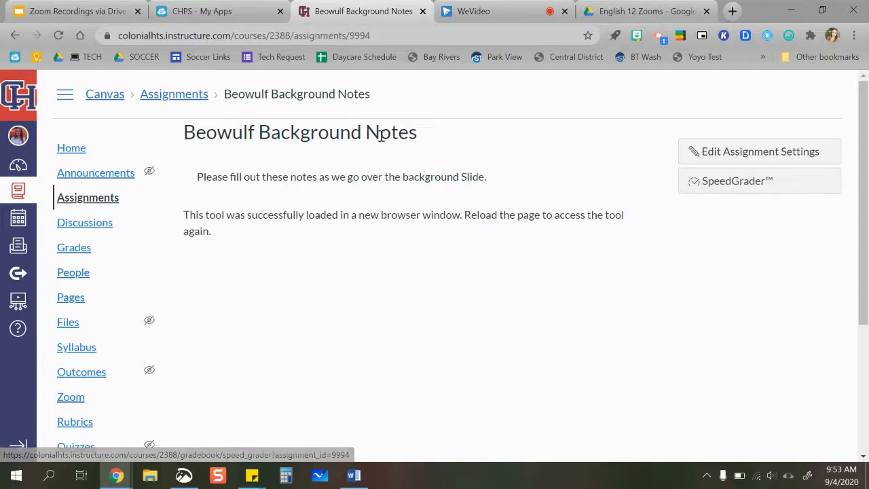
Check the Beowulf Background Notes assignment in SpeedGrader and return to the assignment page
left_click(748, 183)
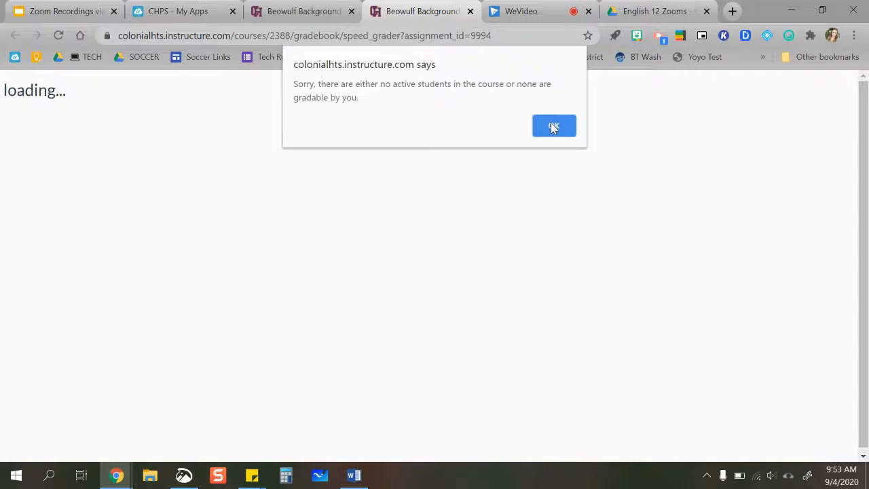
left_click(553, 127)
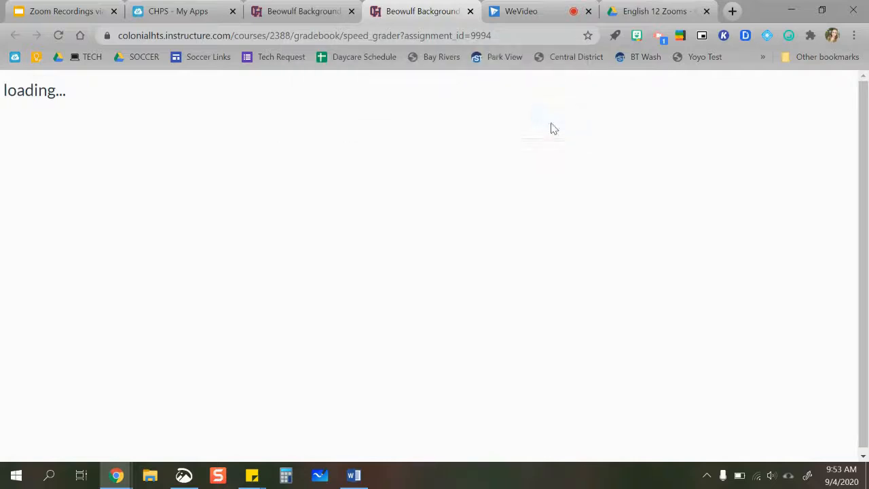
left_click(471, 11)
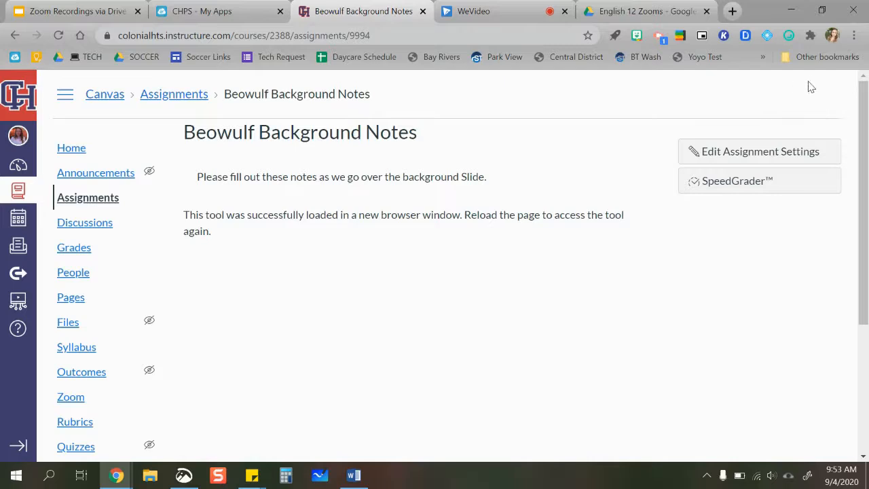
Publish the whole Beowulf module from the course's Modules page, keeping the Beowulf Background link published
scroll(361, 249, "down", 3)
scroll(362, 250, "up", 3)
scroll(70, 347, "down", 1)
left_click(78, 377)
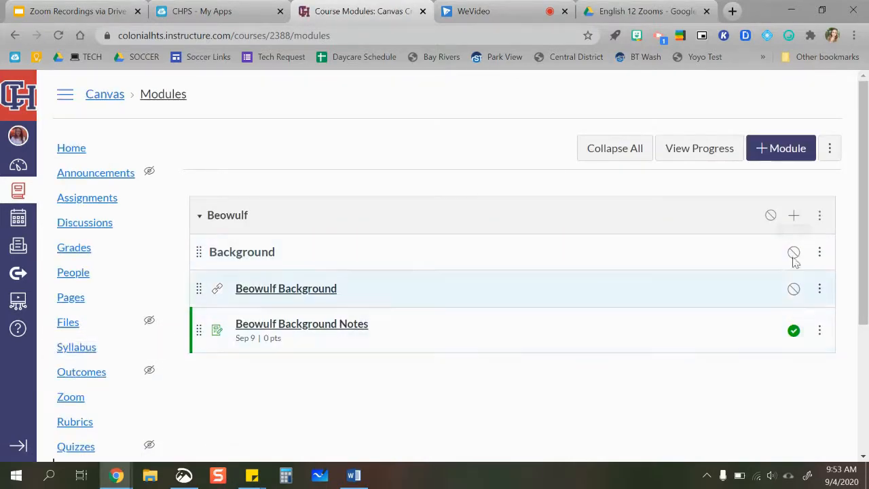
left_click(770, 216)
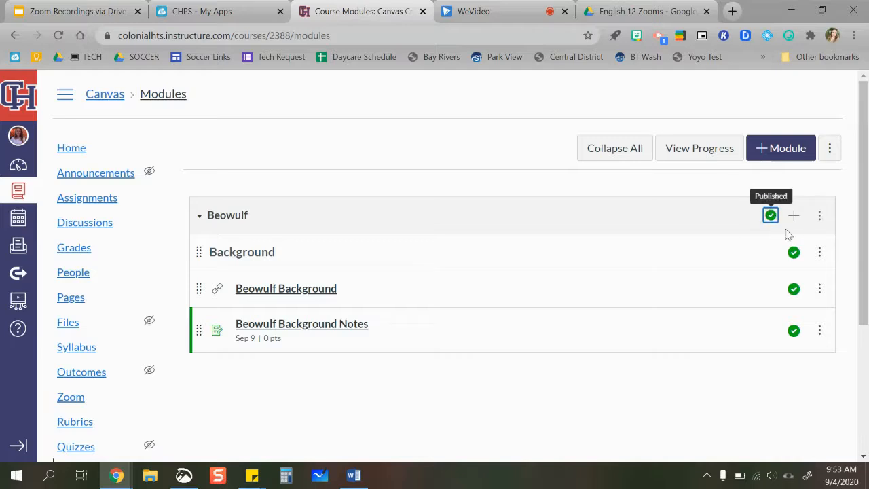
left_click(796, 290)
left_click(795, 289)
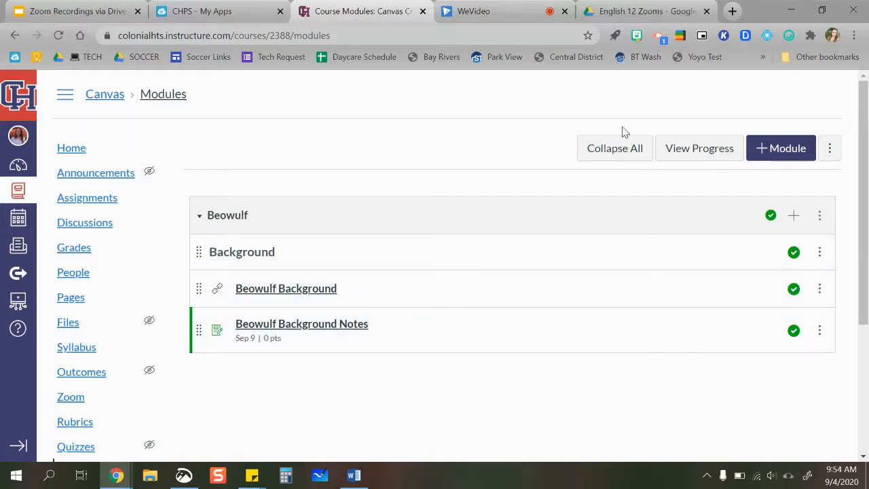
Start adding an item to the Beowulf module and review the settings for an External URL
left_click(794, 218)
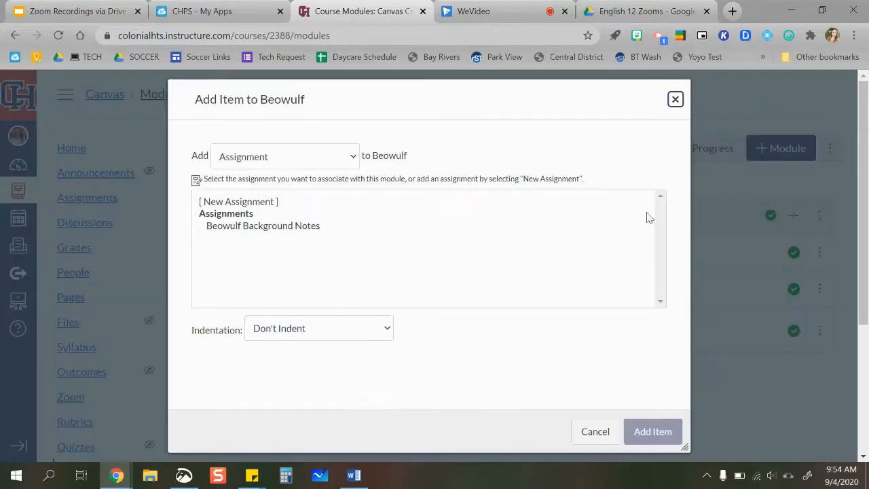
left_click(305, 167)
left_click(261, 245)
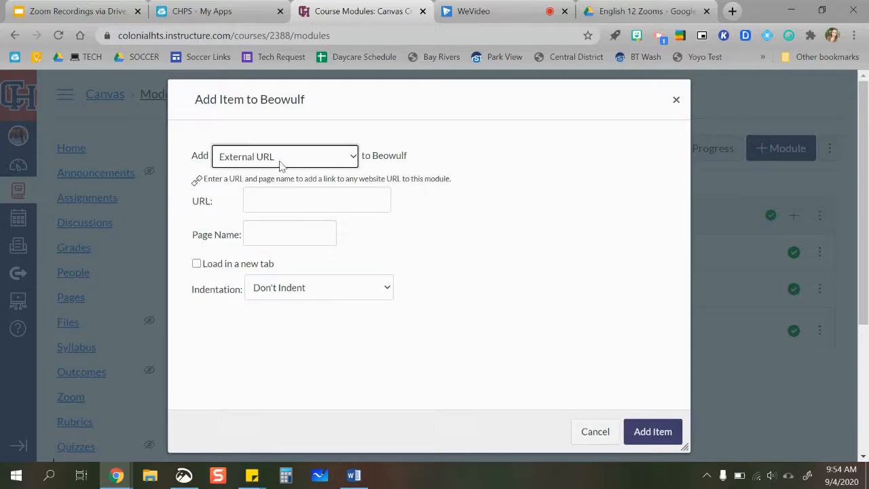
left_click(265, 207)
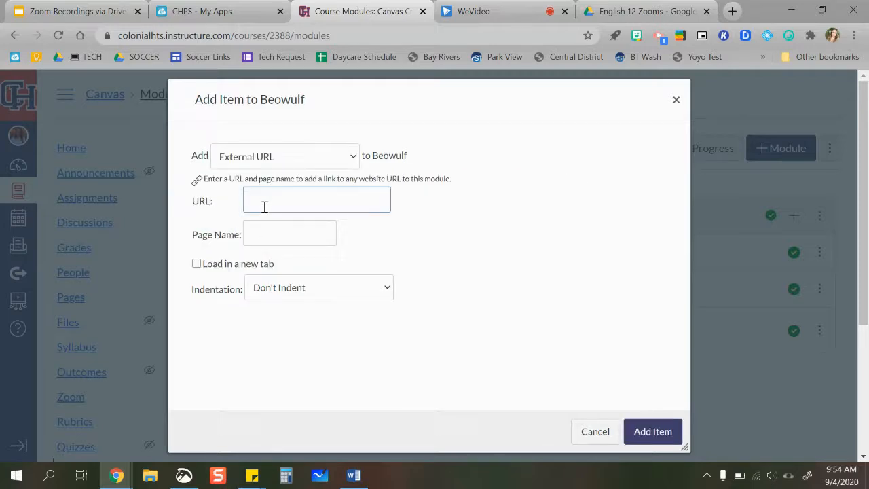
left_click(297, 157)
left_click(297, 157)
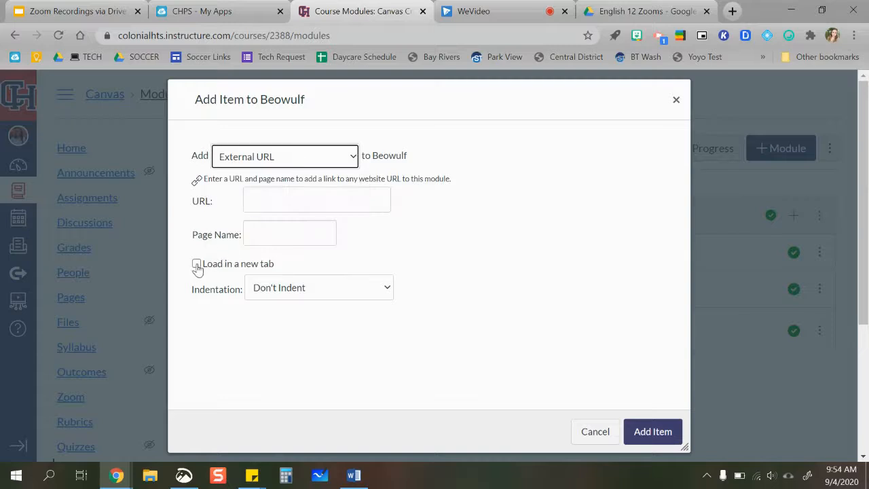
Review the New File(s) upload options for the Beowulf module and close the dialog without adding an item
left_click(290, 157)
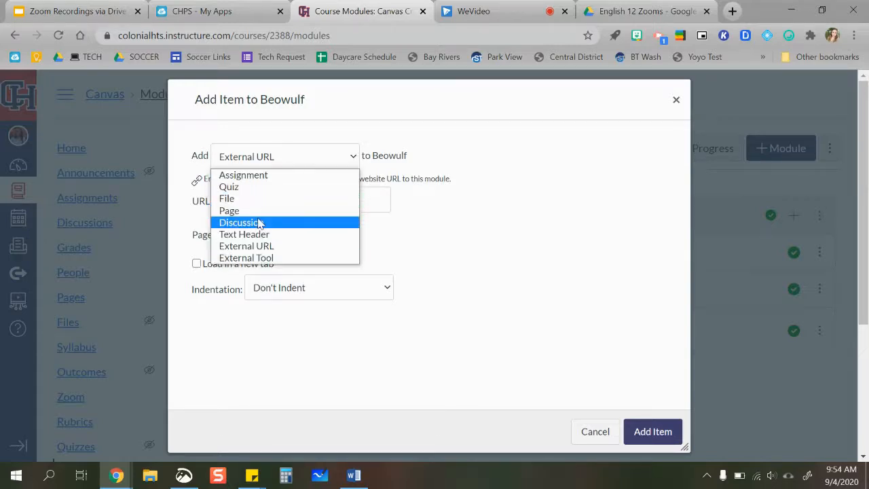
left_click(228, 198)
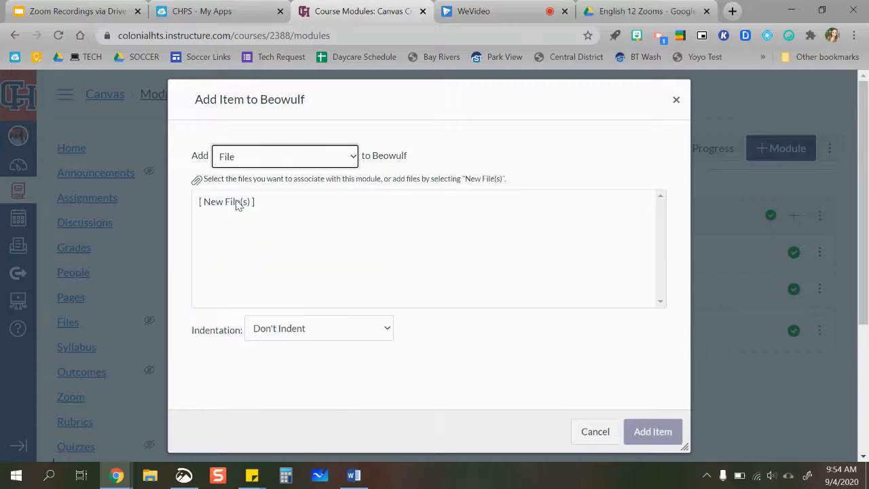
left_click(238, 202)
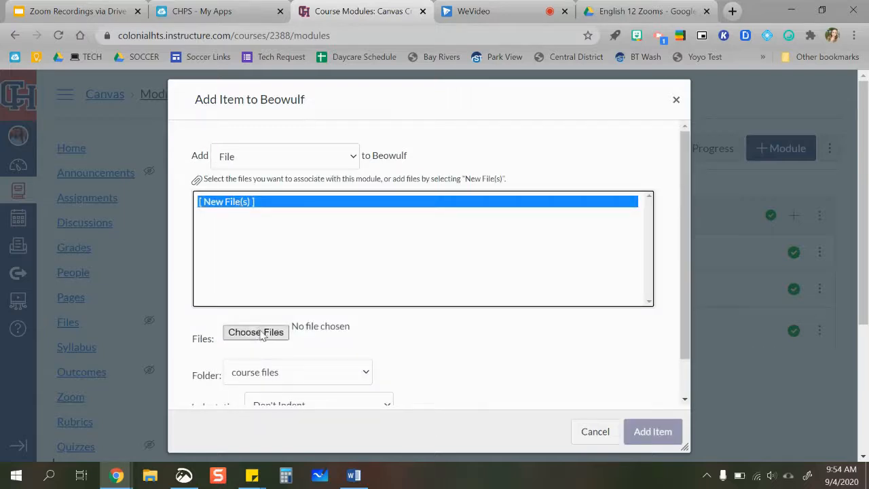
left_click(288, 167)
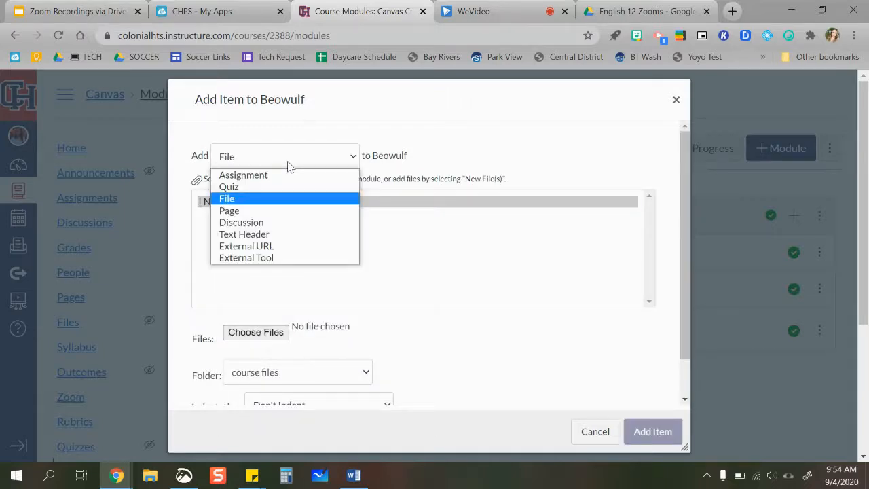
left_click(320, 158)
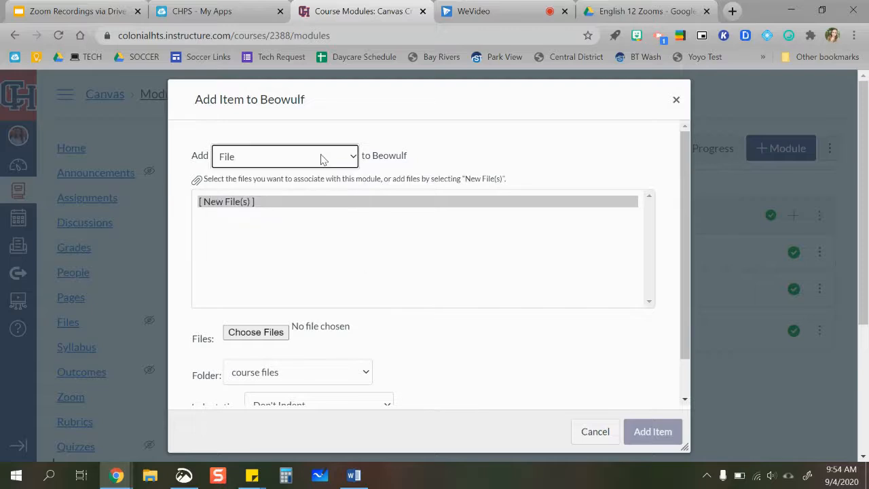
left_click(582, 435)
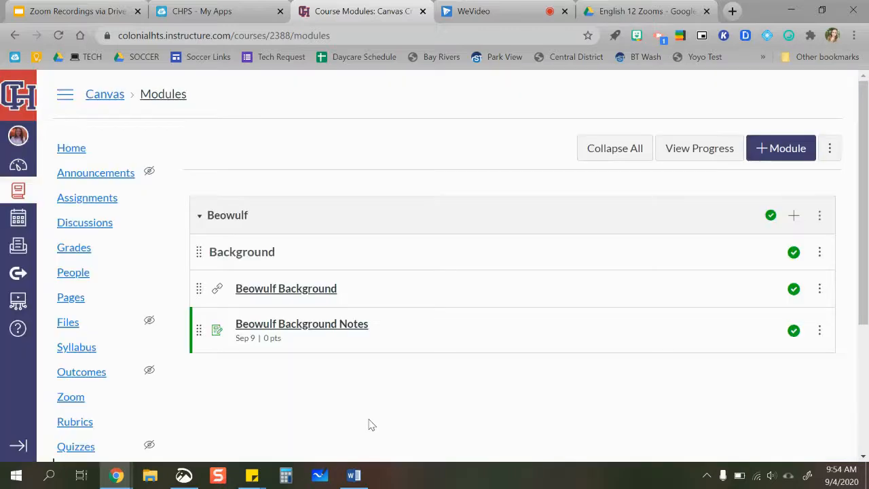
scroll(371, 425, "down", 3)
scroll(371, 425, "up", 2)
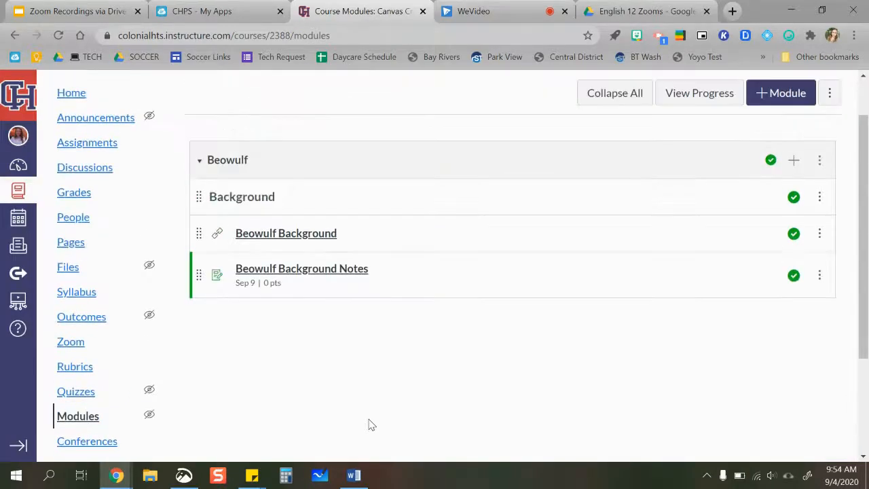
scroll(704, 242, "up", 1)
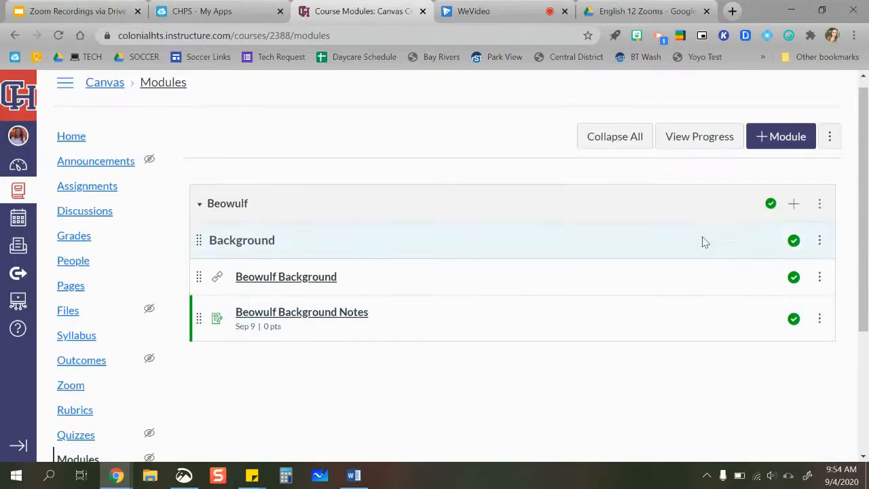
left_click(788, 207)
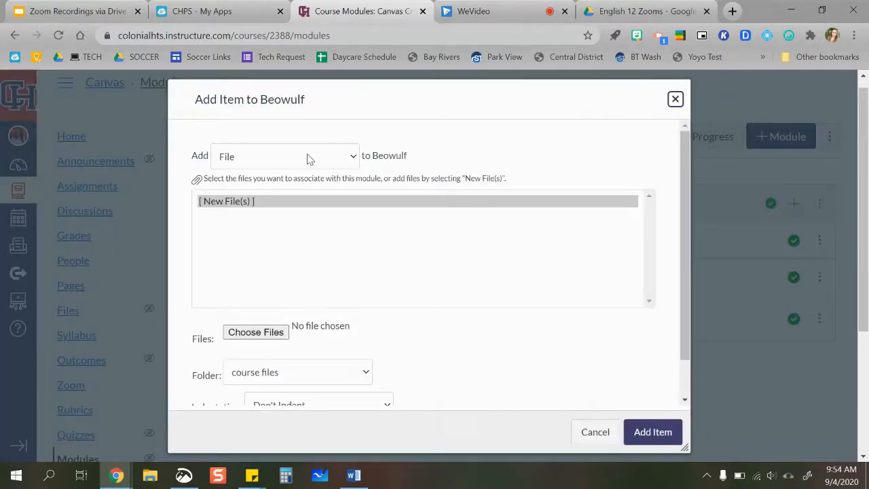
left_click(289, 154)
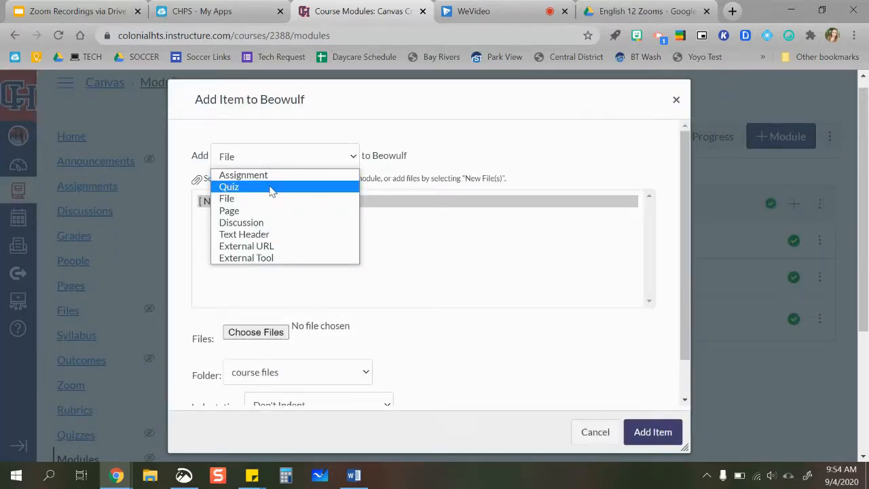
left_click(676, 100)
left_click(413, 375)
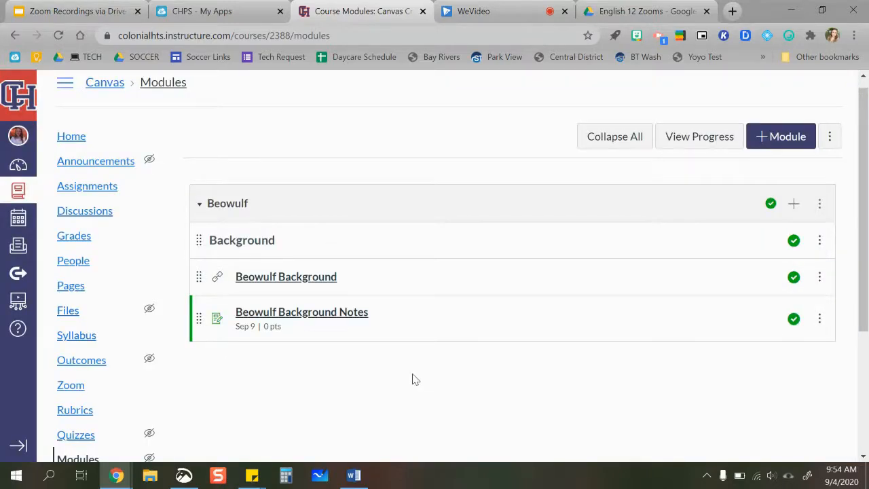
Start a new quiz in the course's Quizzes area using the New Quizzes engine
scroll(415, 379, "down", 2)
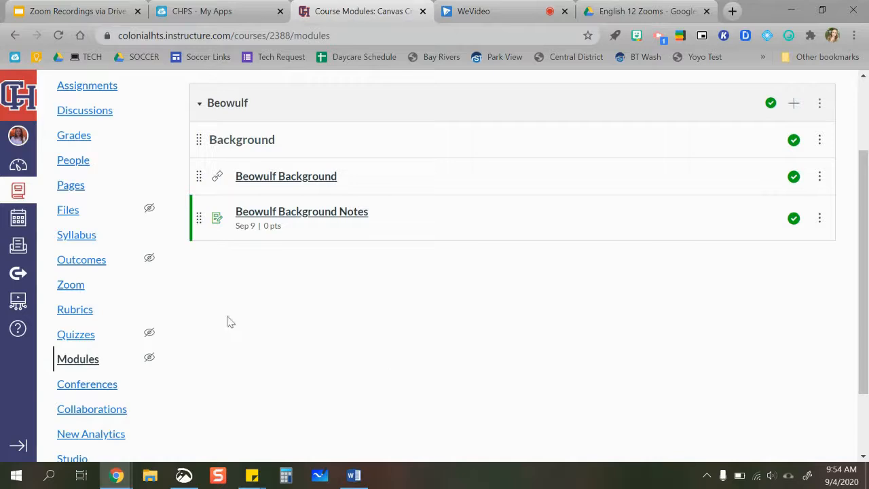
left_click(76, 338)
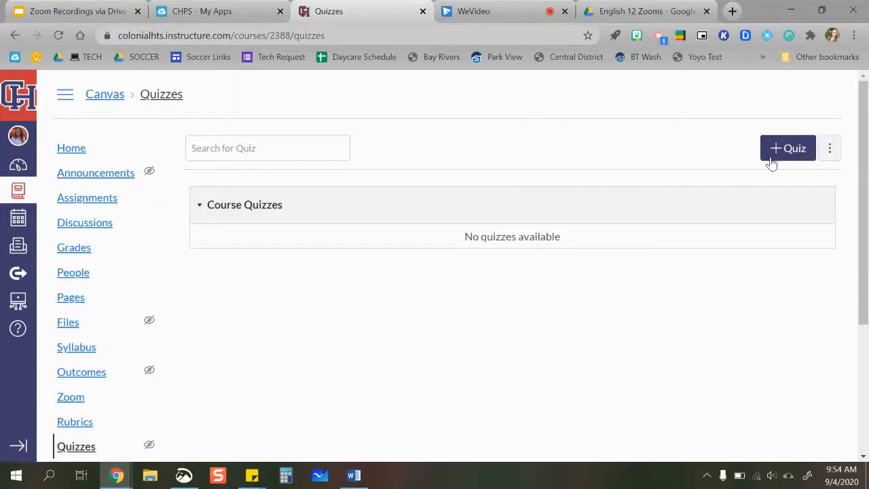
left_click(778, 157)
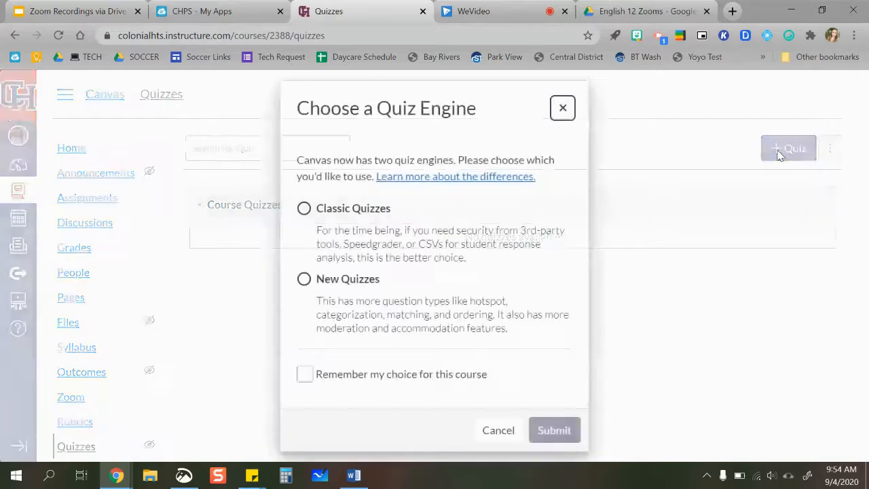
left_click(304, 280)
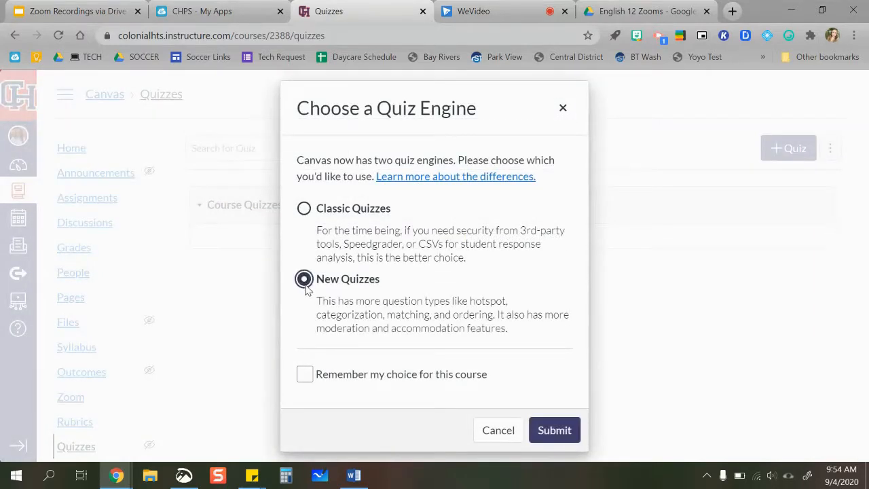
left_click(561, 433)
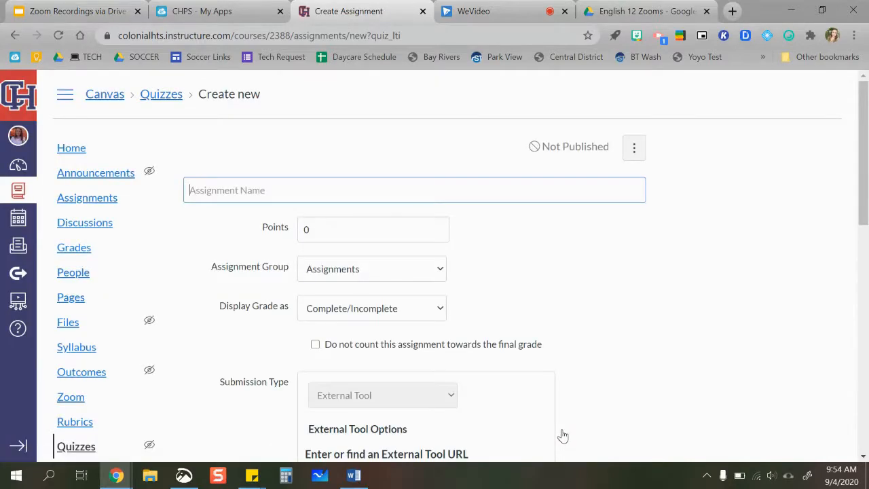
Name the quiz "Beowulf BG Quiz", set it to 100 points, and display its grade as Percentage
scroll(563, 436, "down", 1)
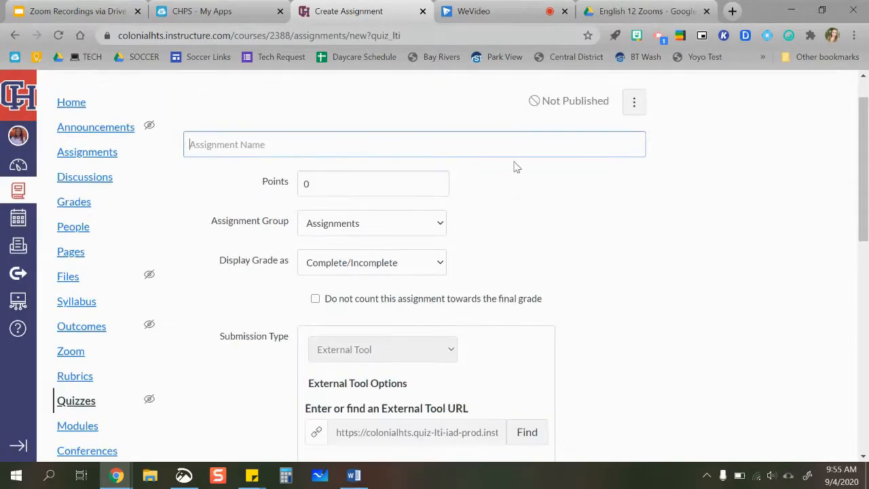
type("Beowulf BG Quiz")
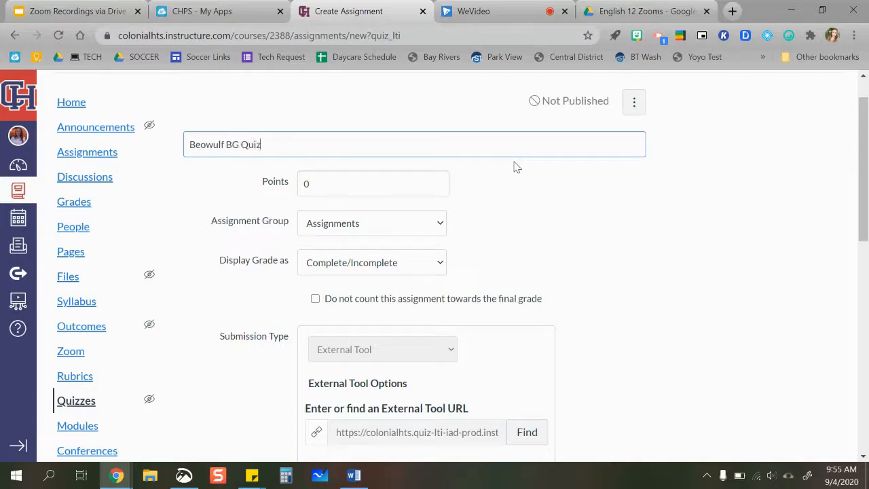
left_click(319, 183)
type("100")
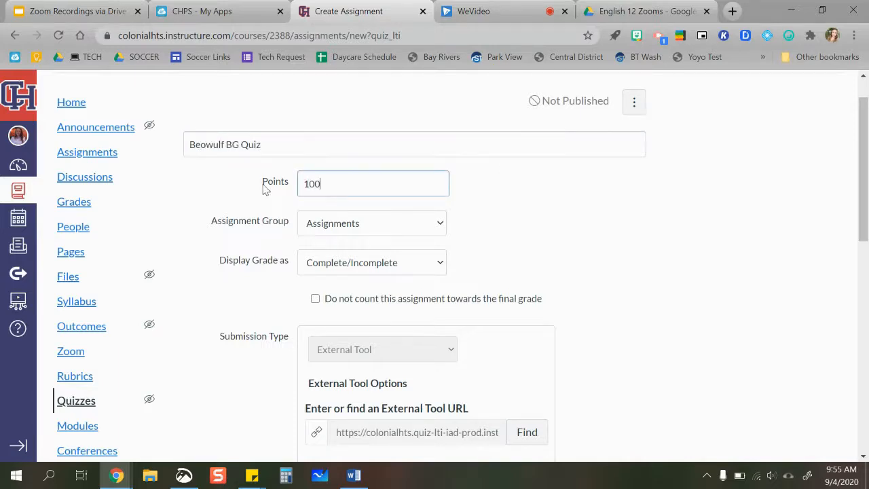
left_click(336, 268)
left_click(333, 283)
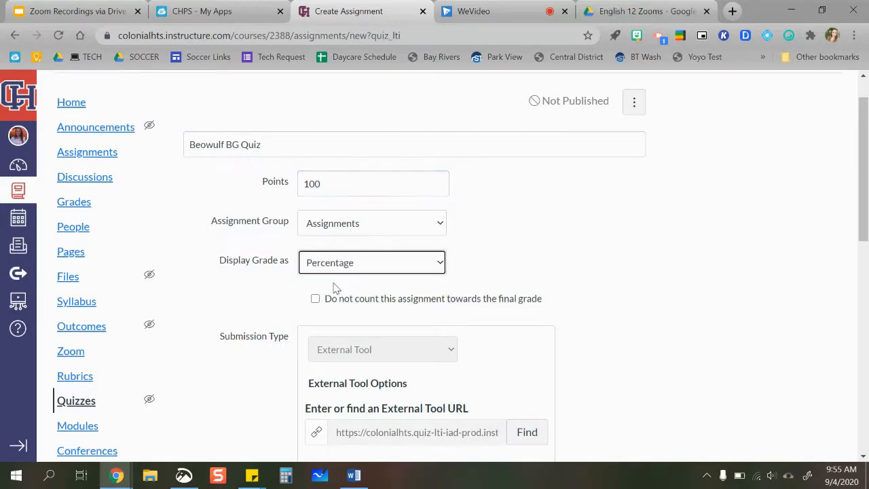
Limit the quiz's allowed submission attempts to 1
left_click(505, 272)
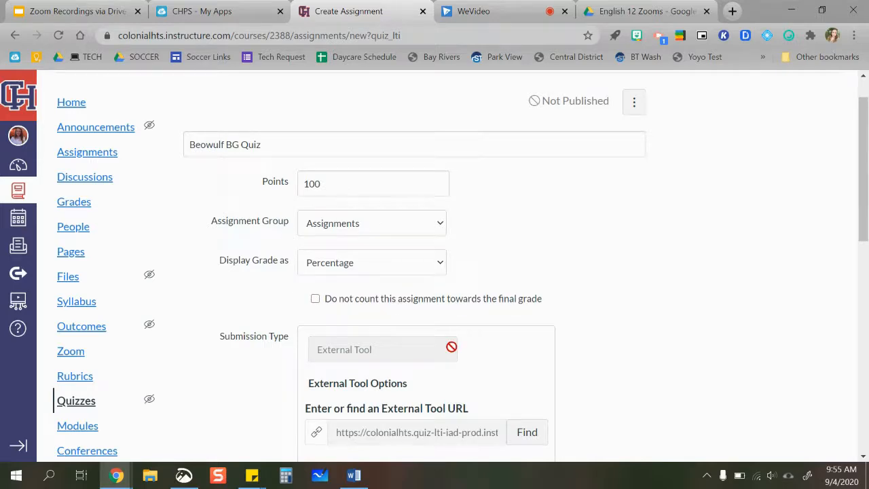
scroll(452, 347, "down", 5)
left_click(449, 176)
left_click(441, 199)
left_click(433, 233)
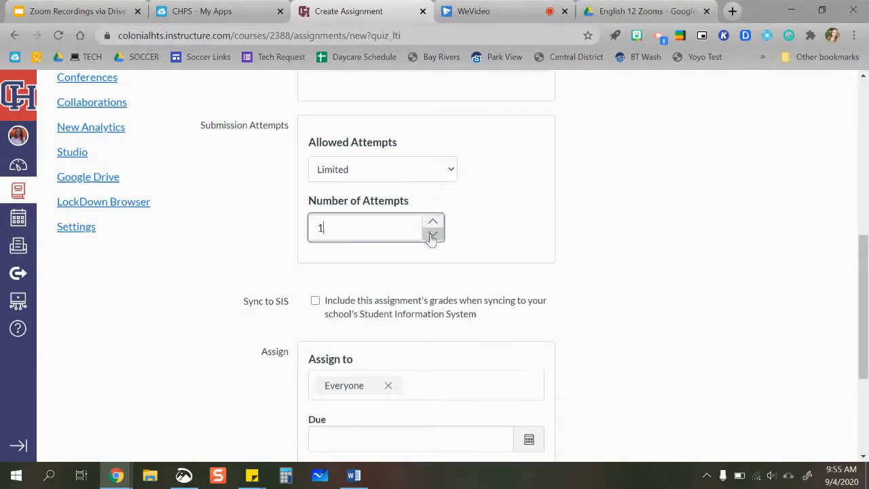
left_click(527, 255)
Set the quiz's due date to Sep 17 for everyone, then save and publish the quiz
scroll(527, 255, "down", 1)
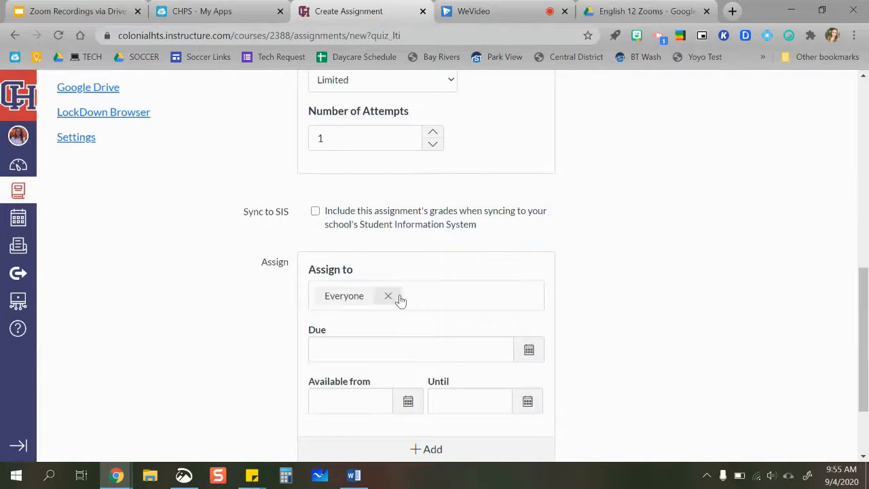
left_click(529, 350)
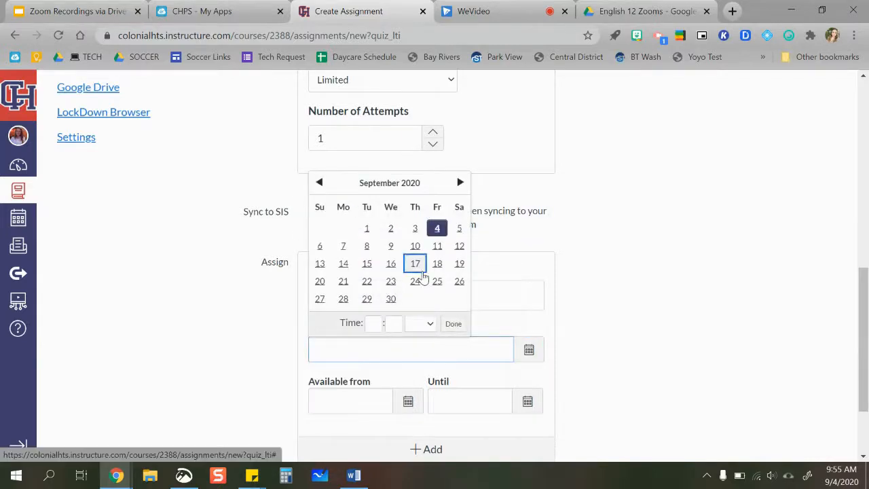
left_click(414, 263)
left_click(636, 326)
scroll(636, 326, "down", 2)
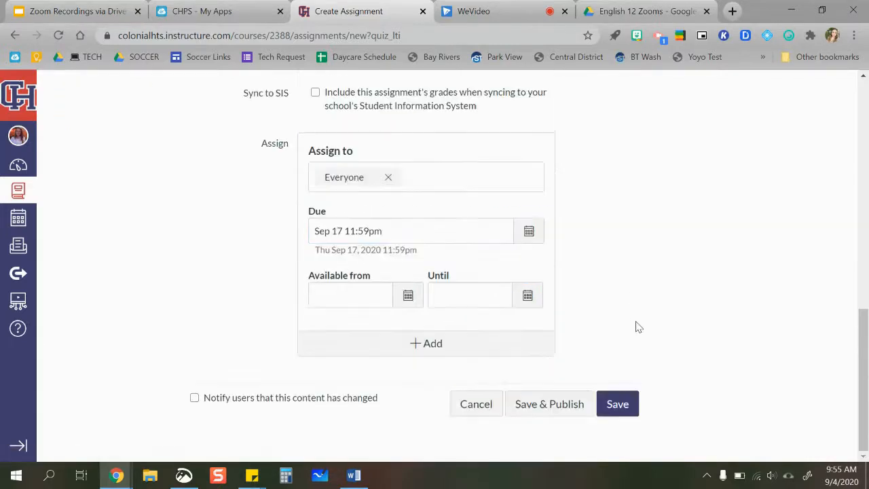
left_click(555, 414)
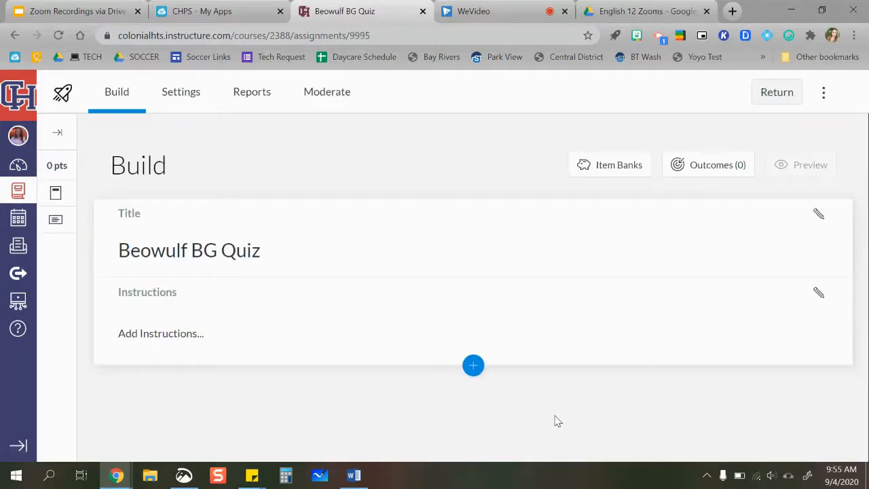
Write the quiz instructions "Please take this quiz."
left_click(155, 327)
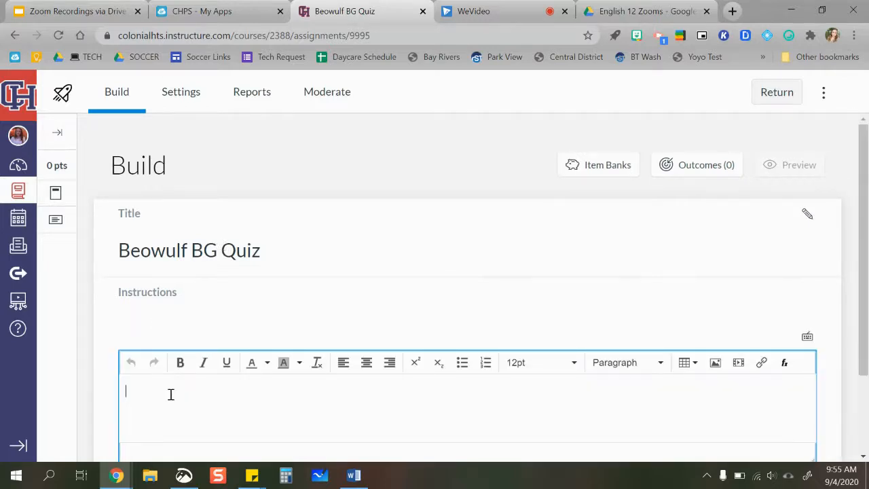
type("Plaese")
key("BackSpace")
type("e take this quiz.")
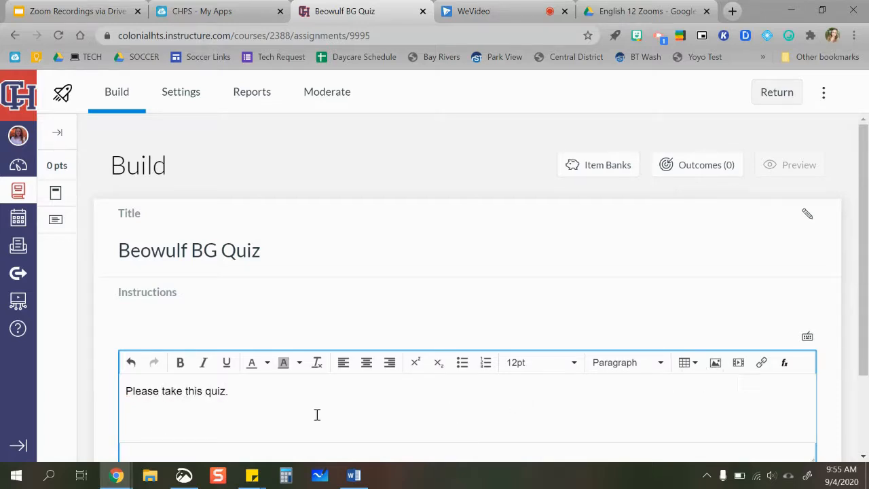
left_click(17, 477)
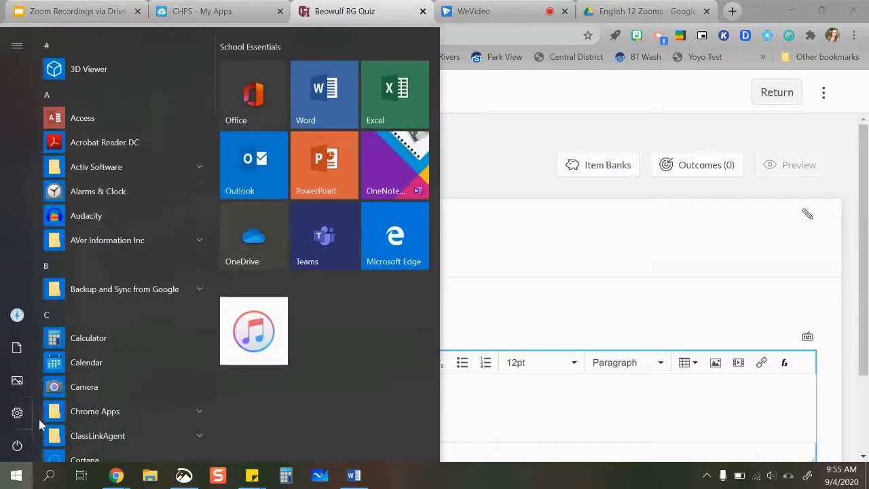
left_click(17, 475)
left_click(390, 393)
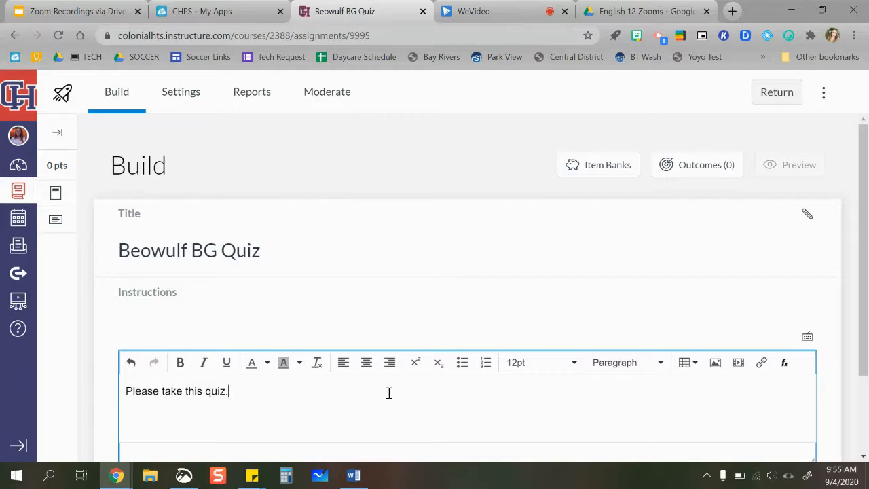
Review the image and audio import options for the quiz instructions and cancel without adding a file
key("Return")
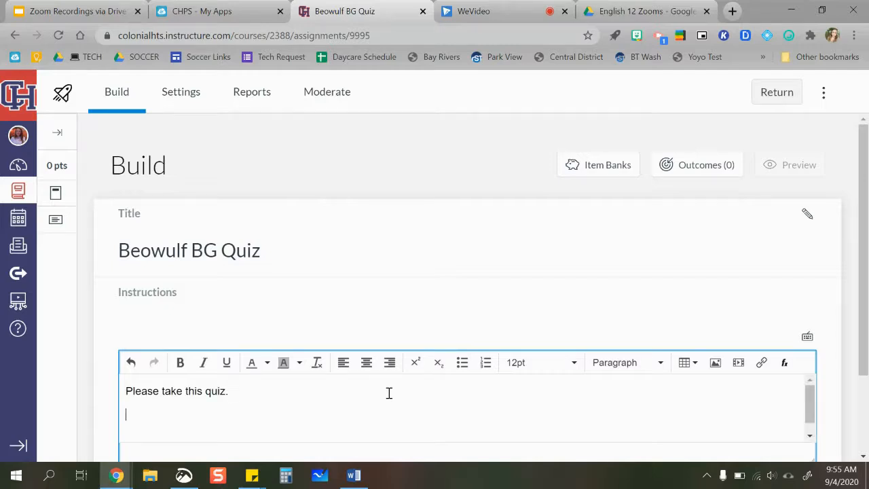
left_click(716, 363)
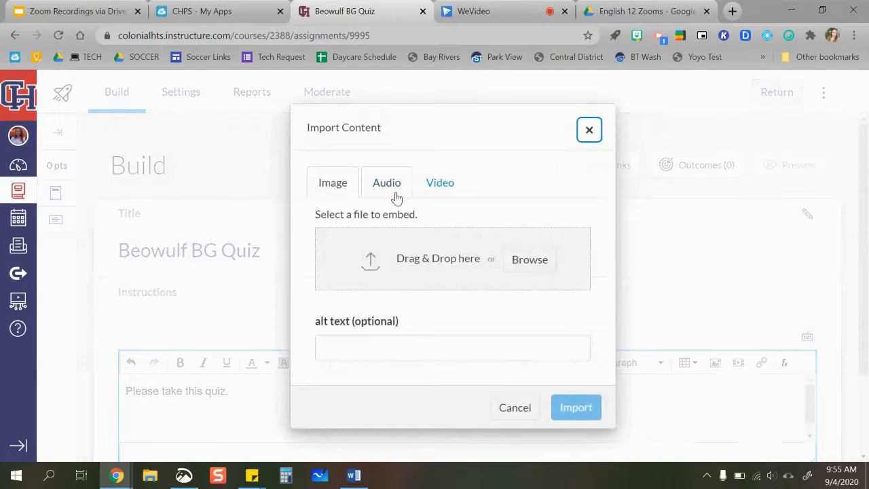
left_click(393, 208)
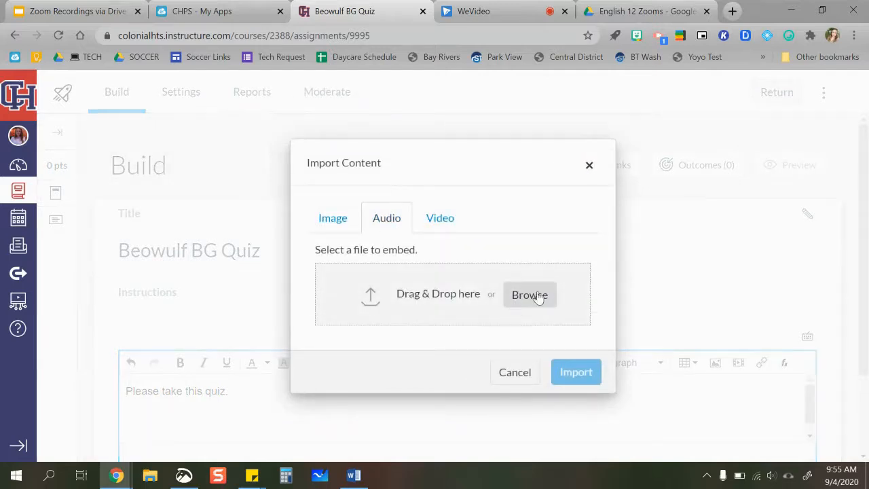
left_click(516, 372)
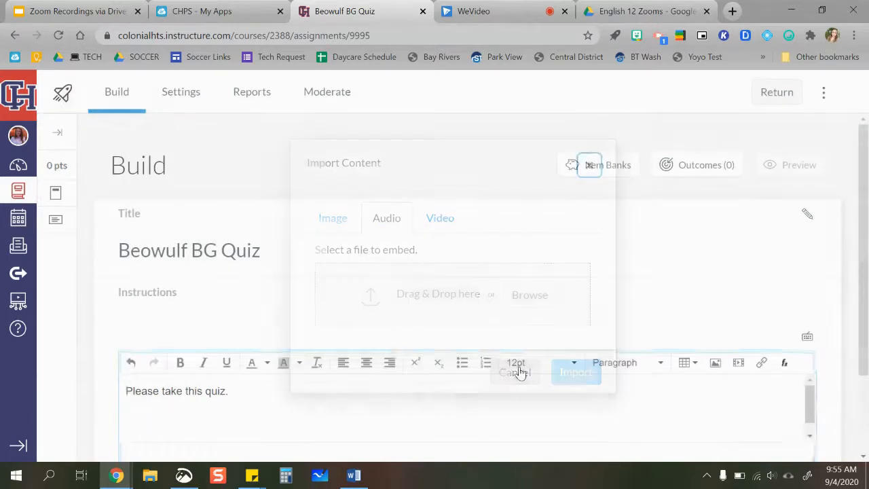
Remove the blank line below the instructions text and save the instructions
key("BackSpace")
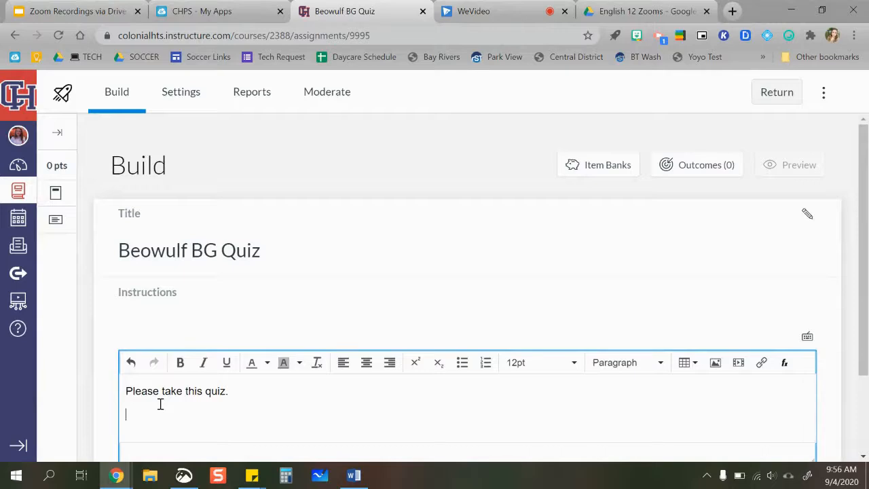
scroll(343, 367, "down", 2)
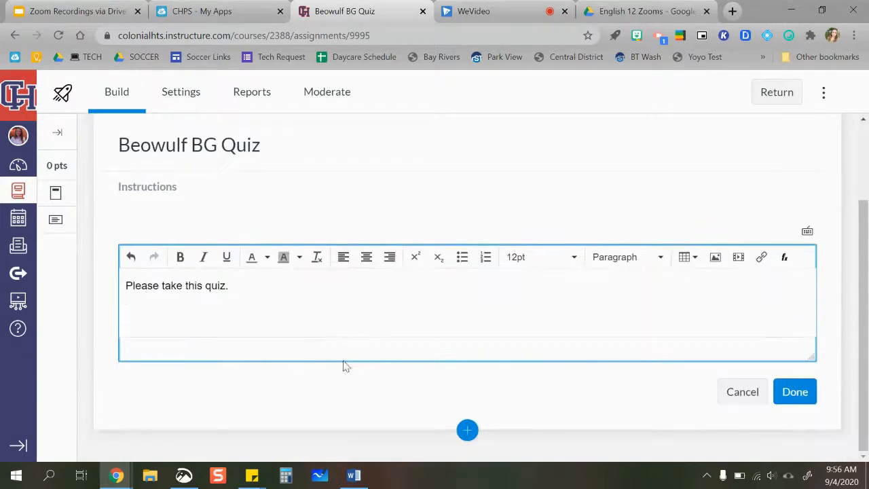
left_click(801, 405)
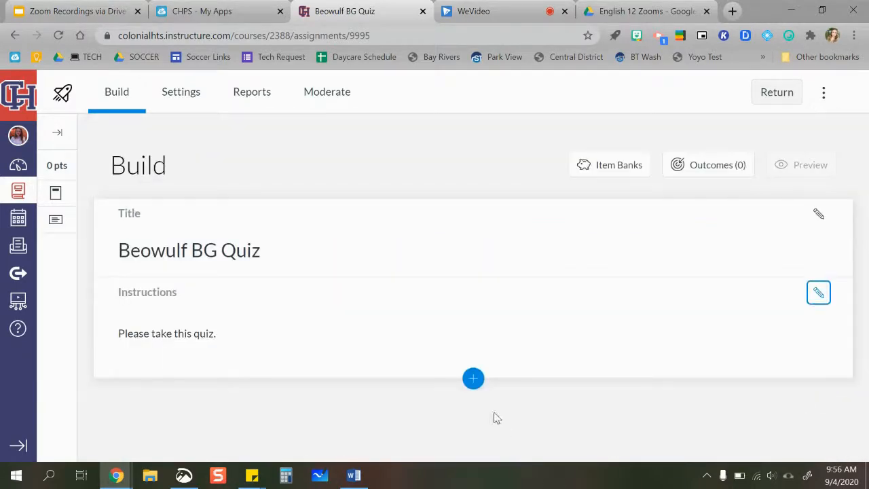
Add a Multiple Choice question with the stem "In what century did the Anglo-Saxons settle the British Isles?"
left_click(473, 380)
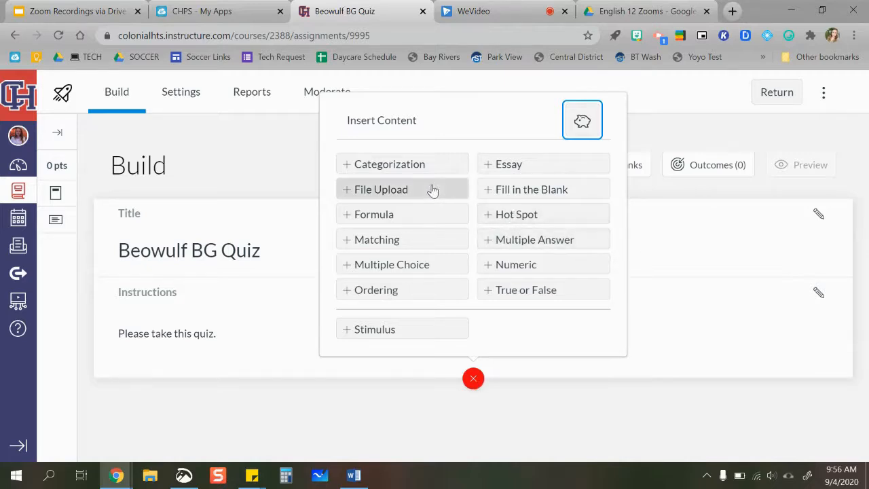
left_click(394, 273)
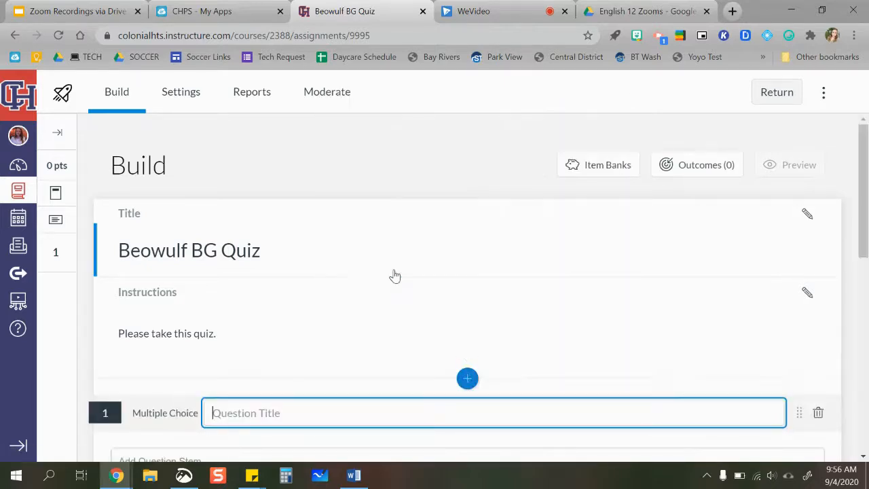
scroll(249, 372, "down", 2)
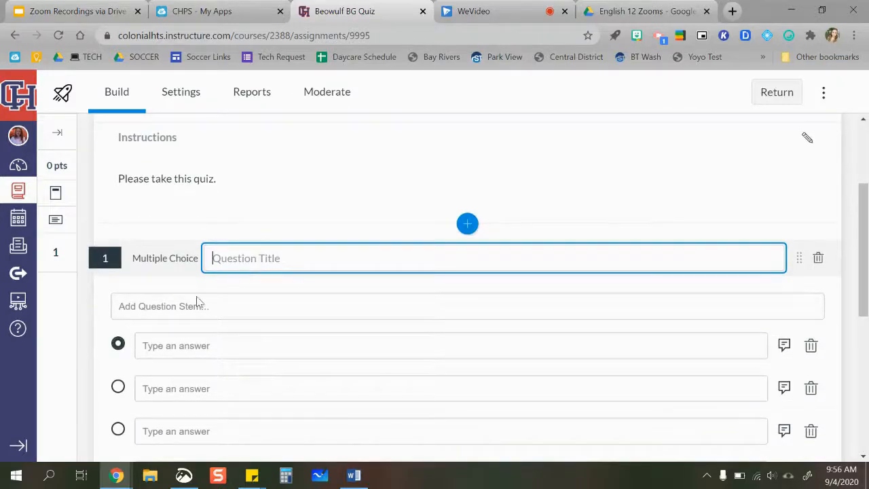
left_click(178, 307)
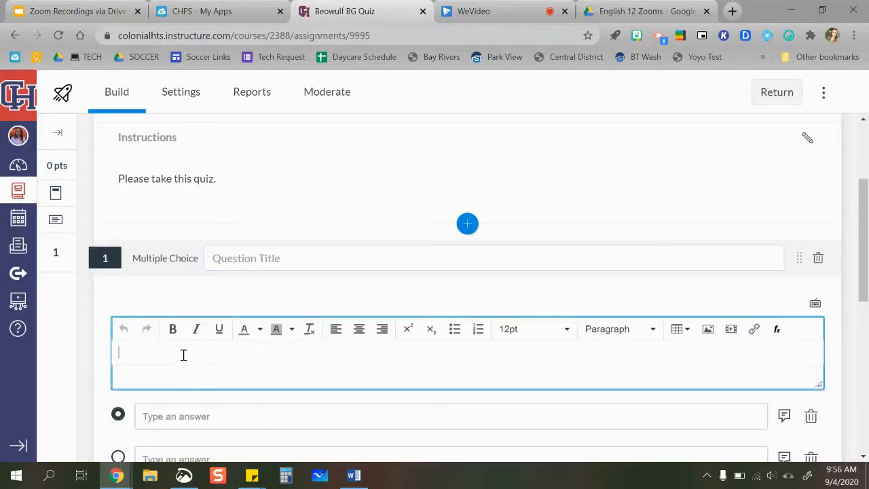
type("When ")
type("J")
type("In what centr")
type("ry did the")
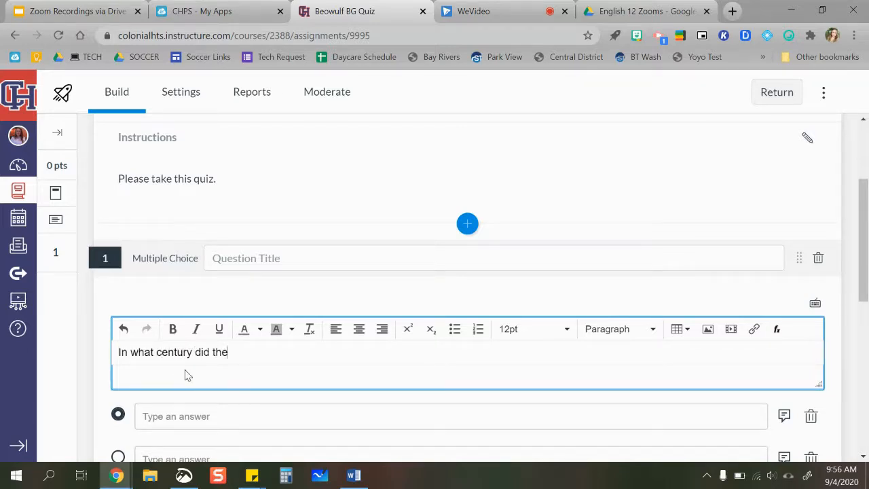
type(" Anglo-Saxons settle")
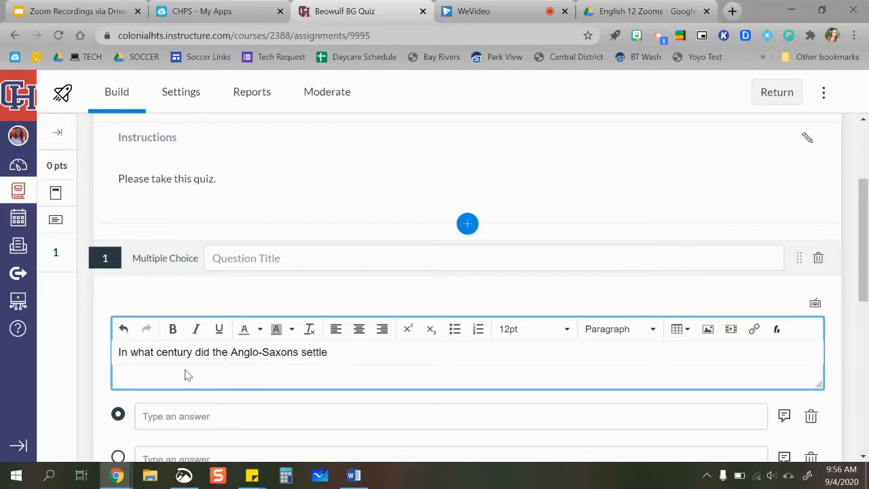
type(" the British Isles?")
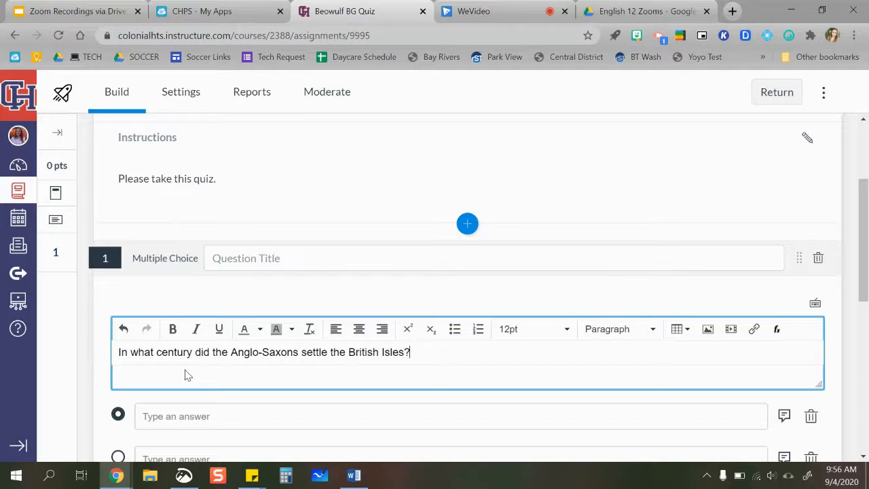
Enter the answer choices 5th, 6th, 7th and 10th, and mark 5th as the correct answer
scroll(184, 376, "down", 2)
left_click(175, 291)
type("5th")
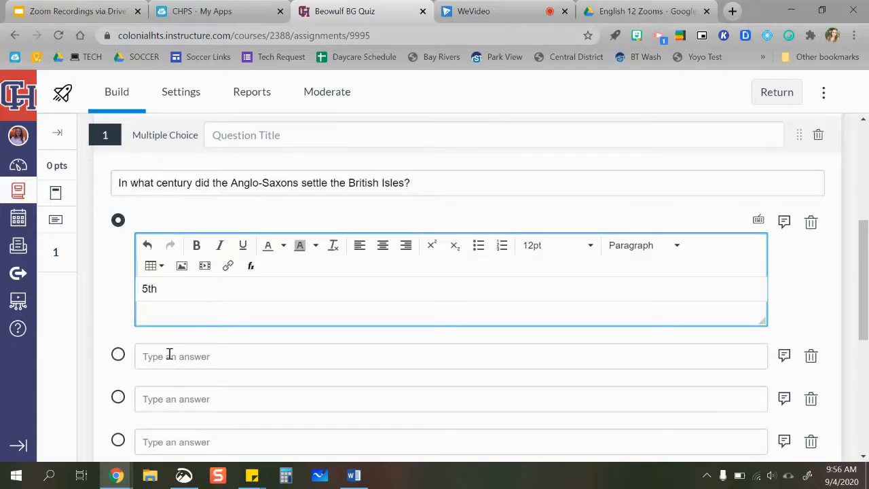
left_click(169, 356)
type("6th")
left_click(170, 406)
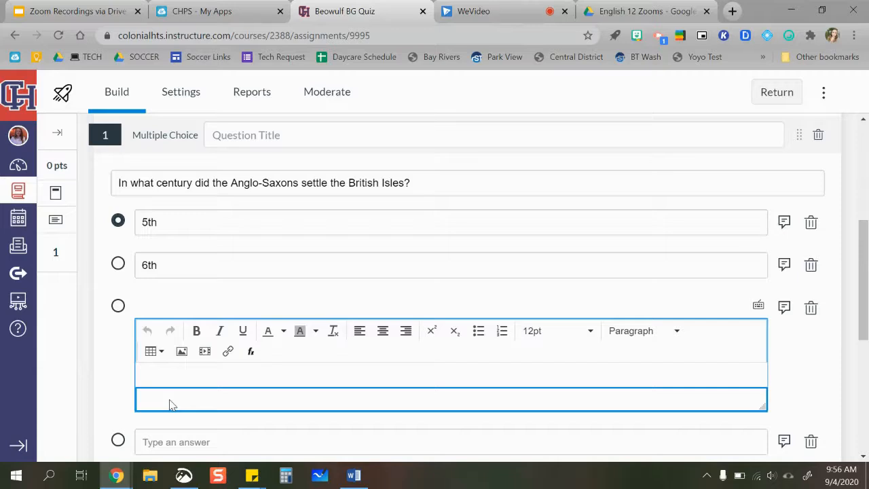
type("7th")
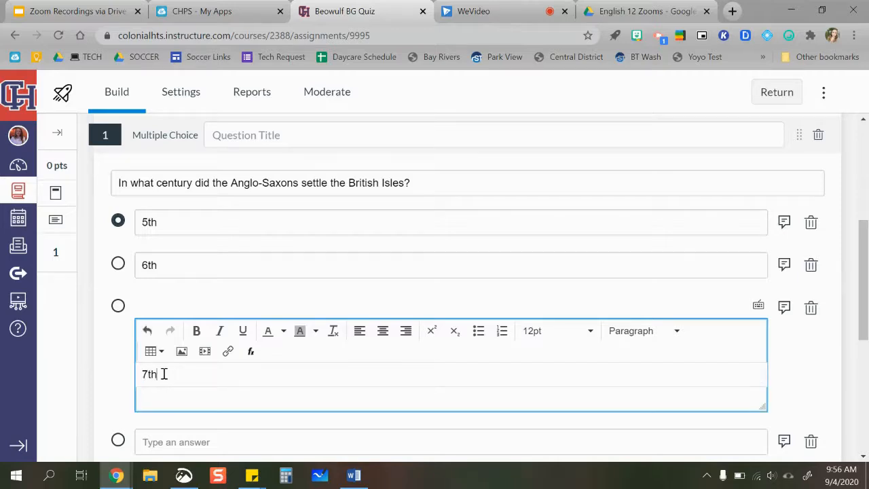
left_click(153, 442)
type("10th")
left_click(116, 414)
left_click(118, 222)
Set the multiple choice question's value to 10 points and save the question
scroll(120, 296, "down", 3)
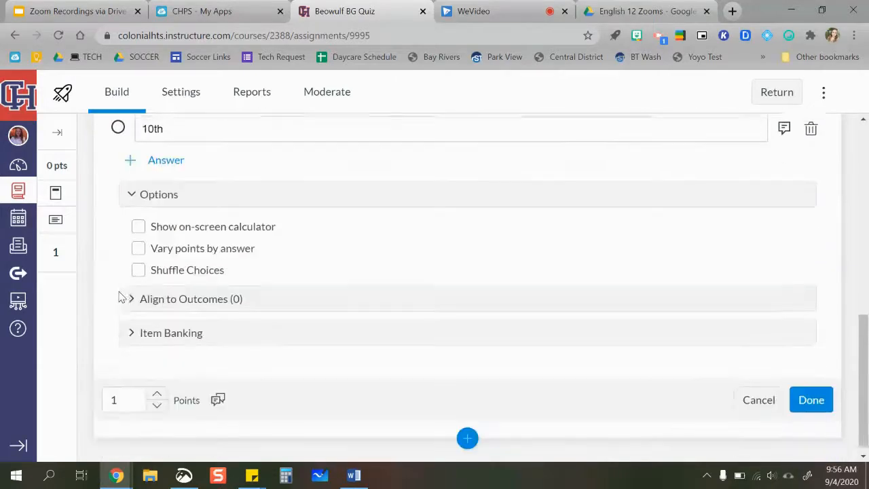
left_click(137, 393)
left_click_drag(137, 394, 107, 398)
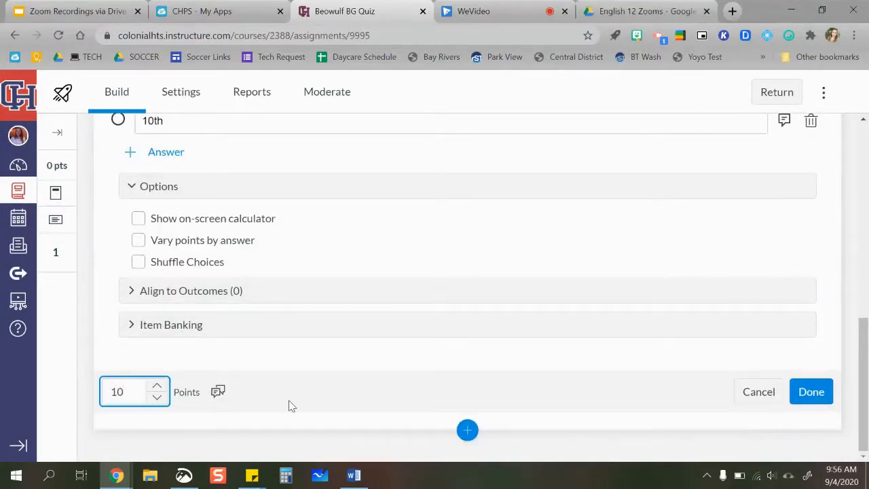
left_click(311, 359)
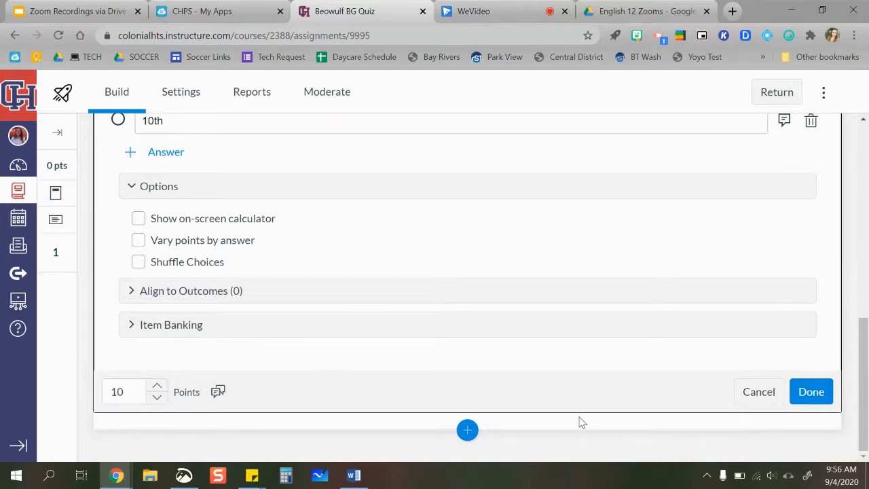
left_click(808, 394)
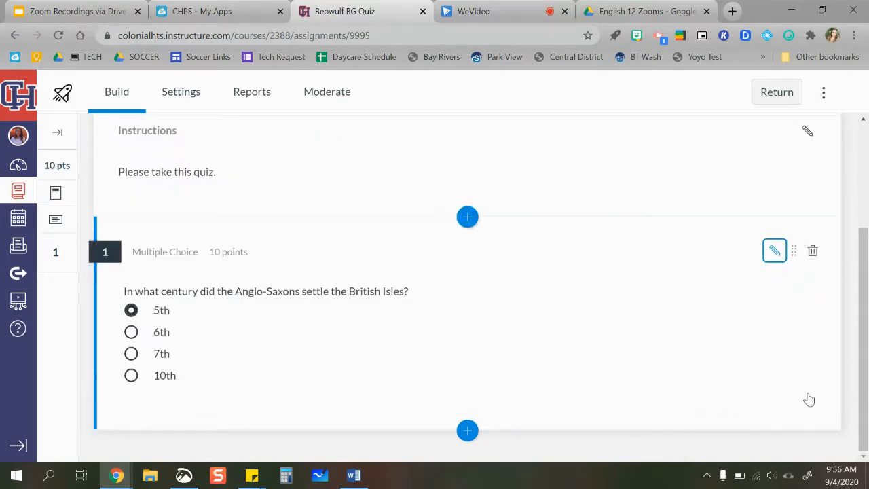
Add a True or False question after the first question with the stem "Women were well-respected and treated equally in Anglo Saxon culture."
left_click(468, 432)
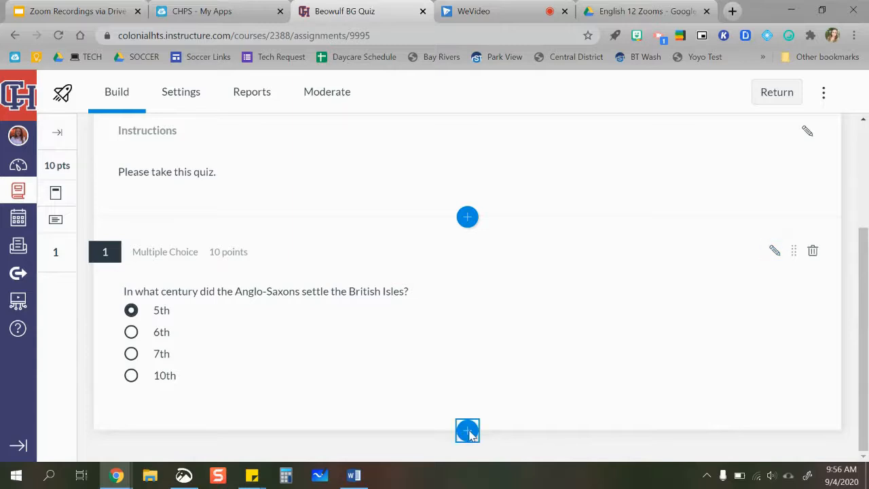
left_click(524, 345)
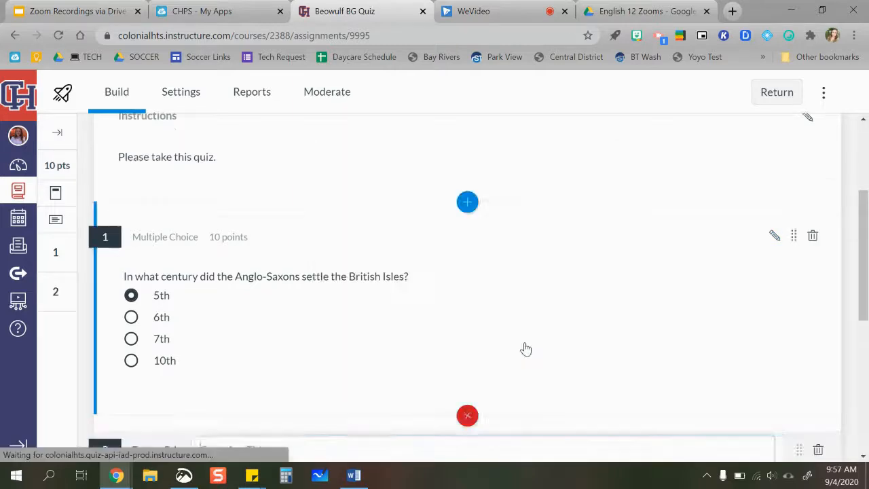
left_click(229, 343)
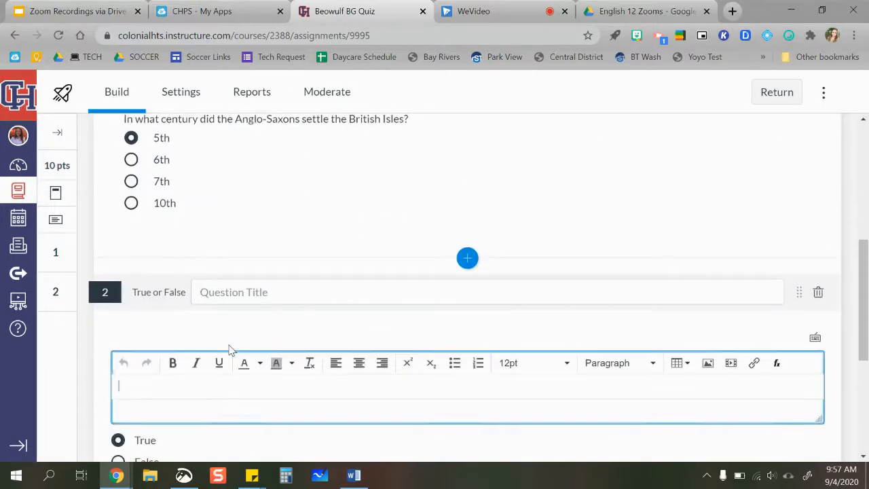
type("Women were ")
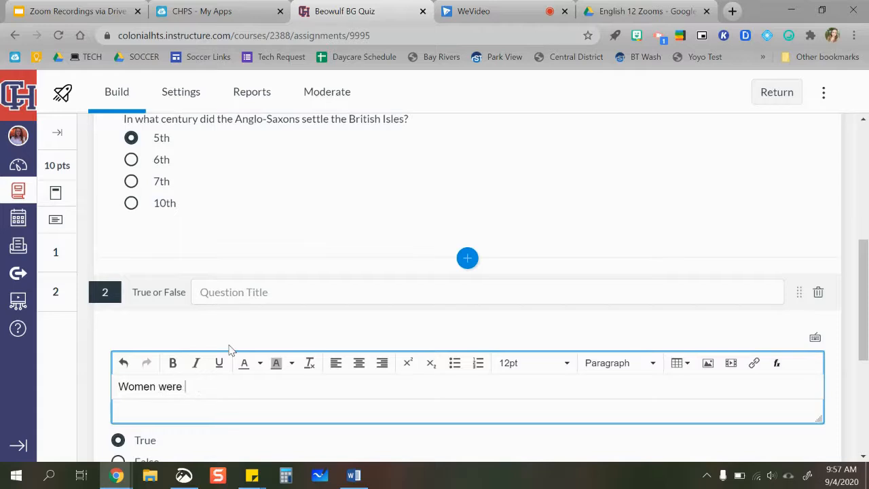
type("well-respected and")
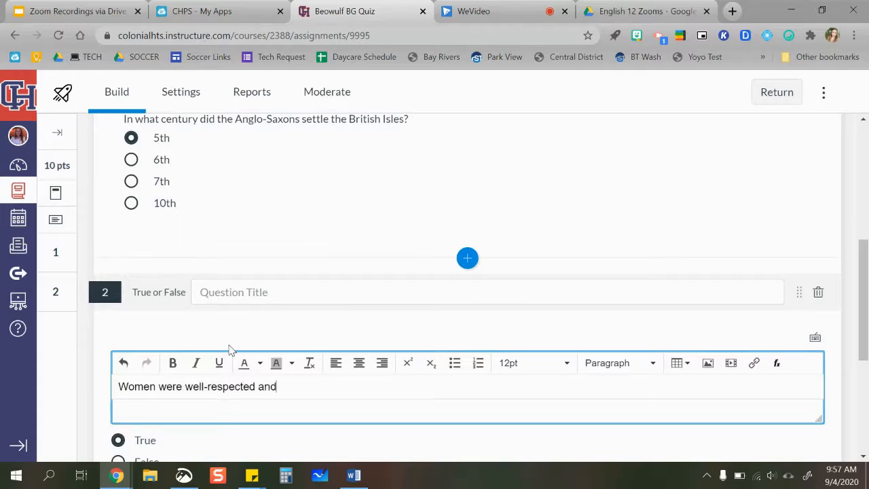
type(" treated euqlly in")
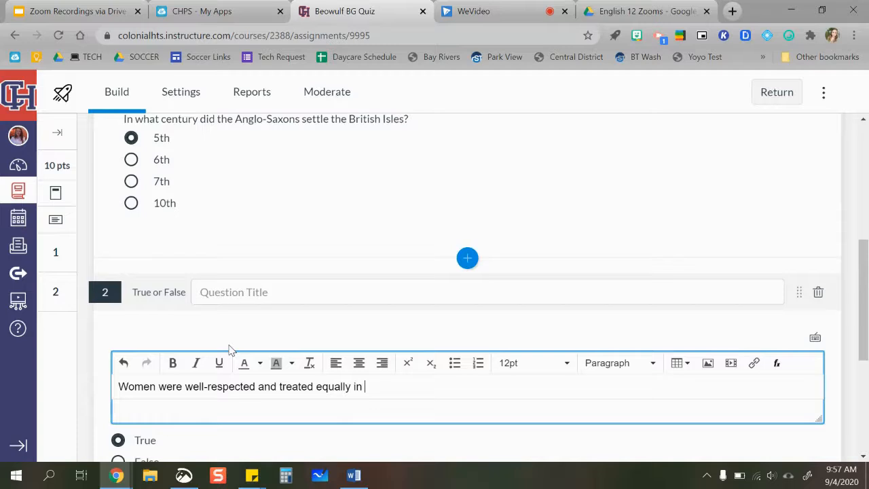
type("Saxon culture.")
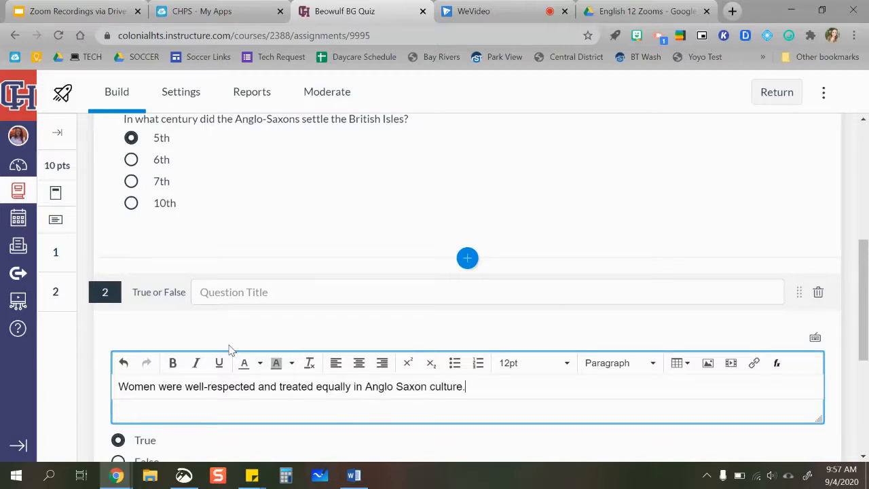
Set the True or False question's value to 10 points and save the question
scroll(229, 350, "down", 3)
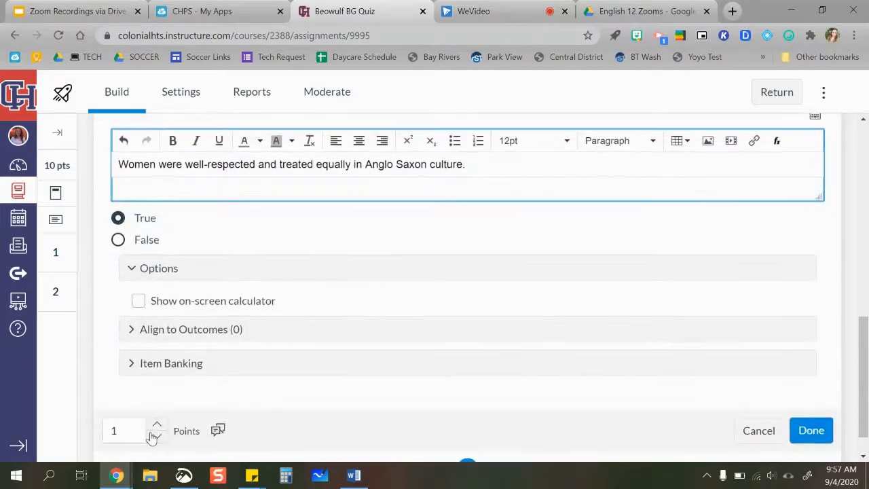
left_click(140, 433)
type("0")
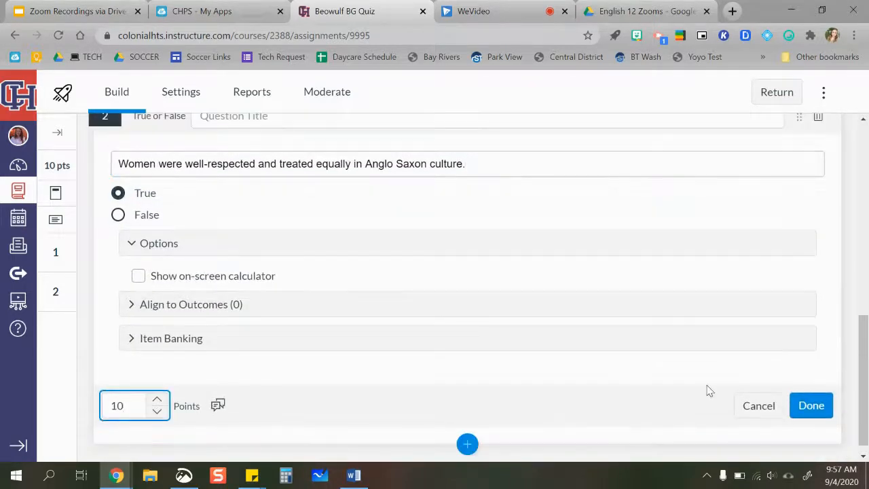
left_click(834, 410)
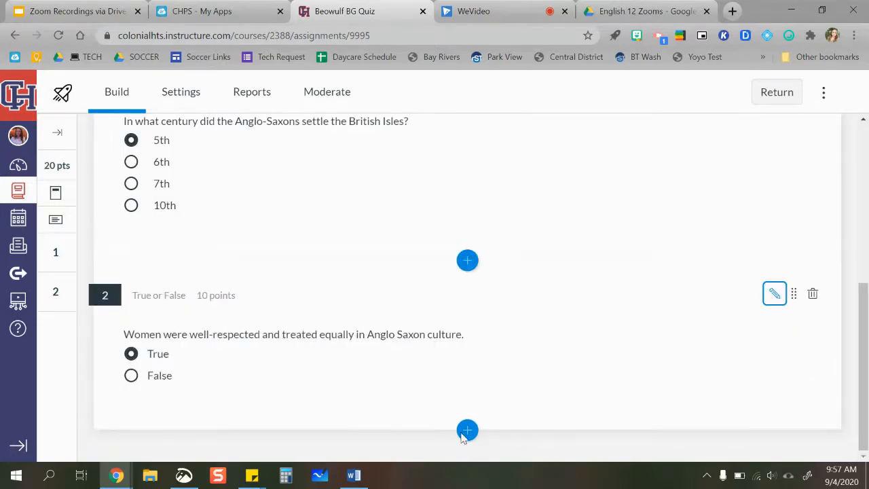
Open the quiz settings and enable showing one question at a time with backtracking allowed
scroll(179, 116, "up", 3)
scroll(185, 230, "up", 2)
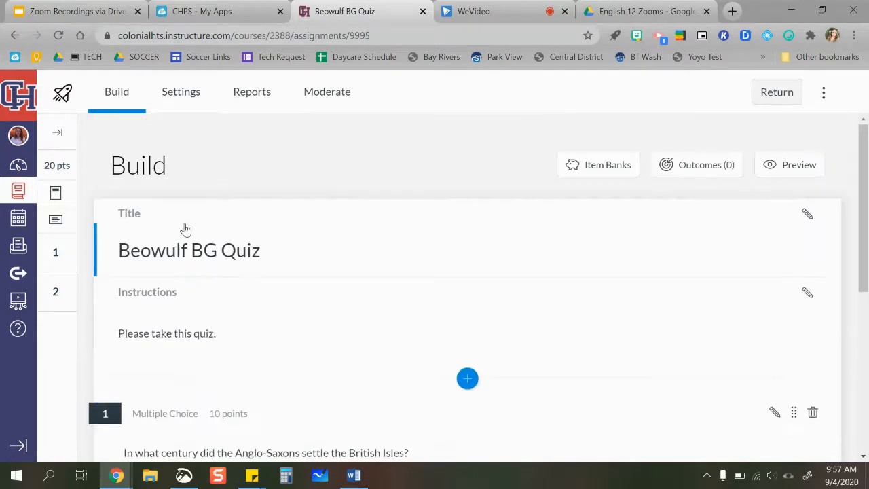
left_click(180, 106)
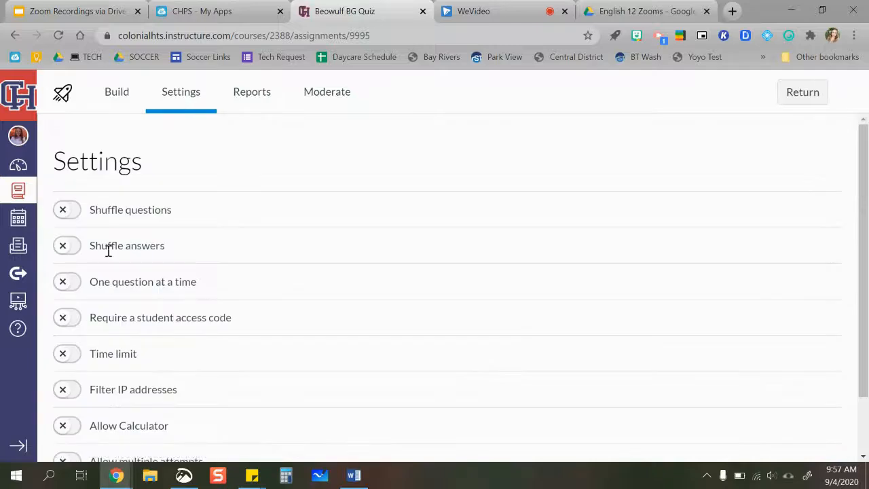
scroll(108, 251, "down", 2)
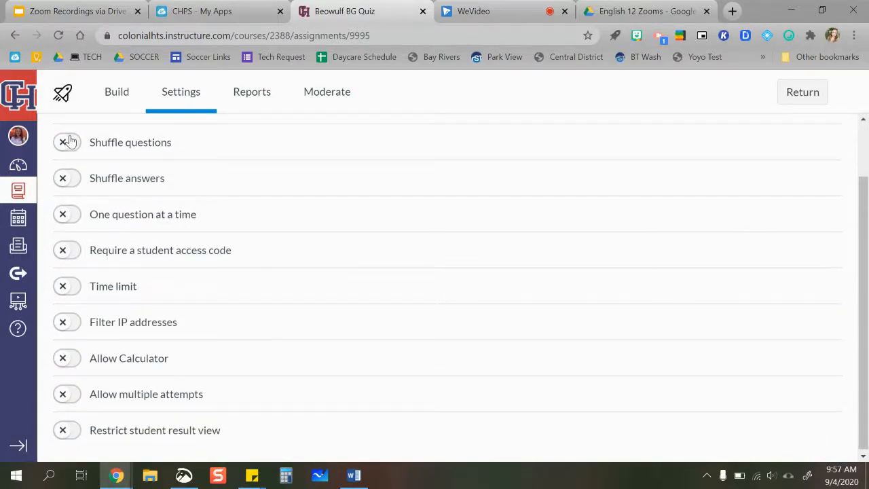
left_click(71, 216)
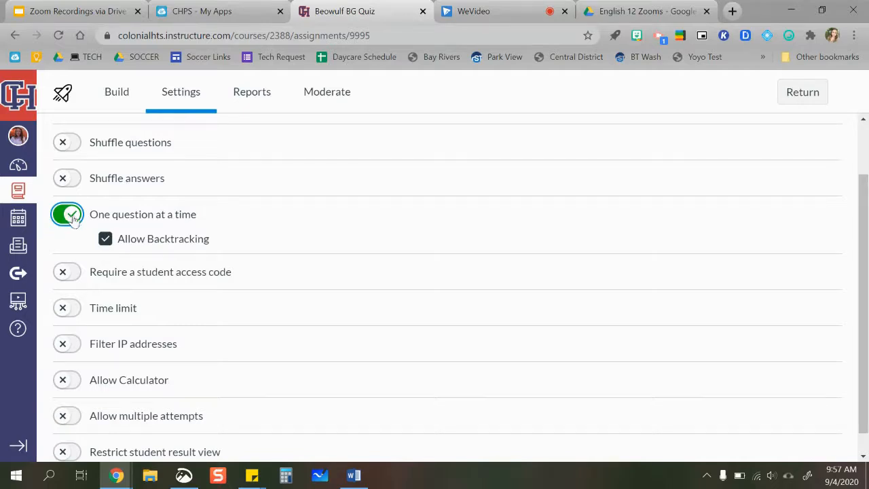
scroll(152, 241, "down", 1)
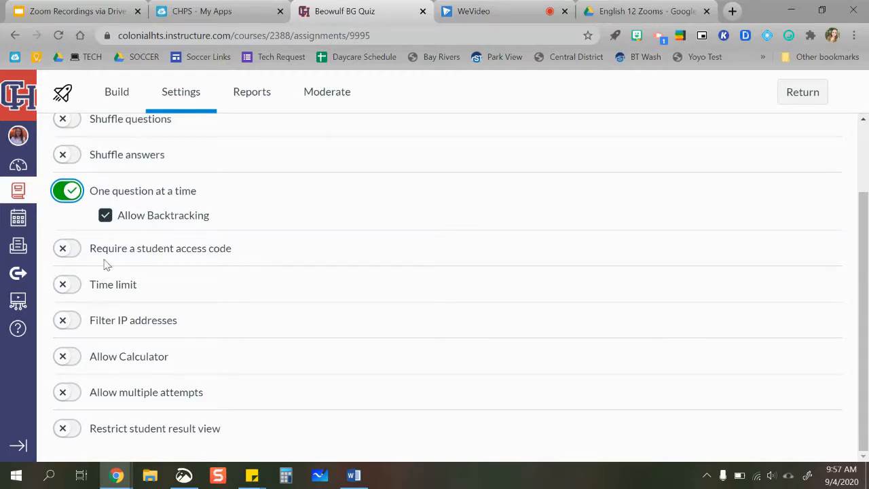
Leave the student access code off and turn on a time limit of 1 hour 0 minutes for the quiz
left_click(66, 249)
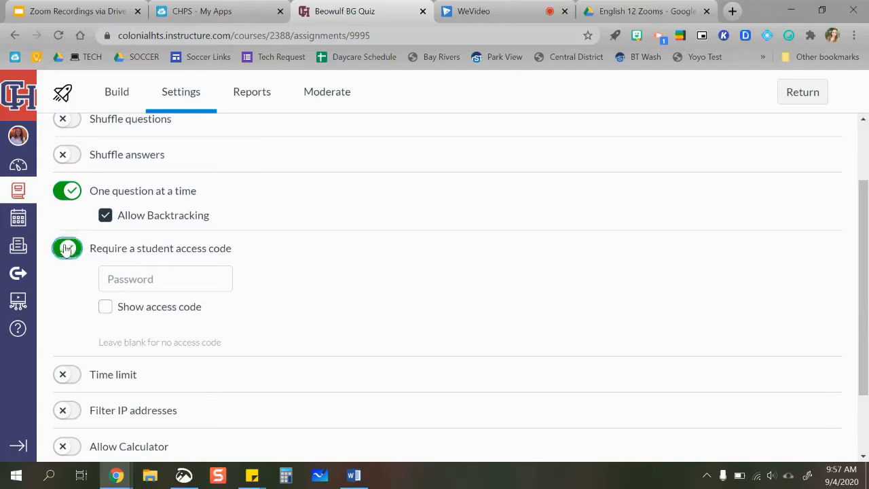
left_click(67, 249)
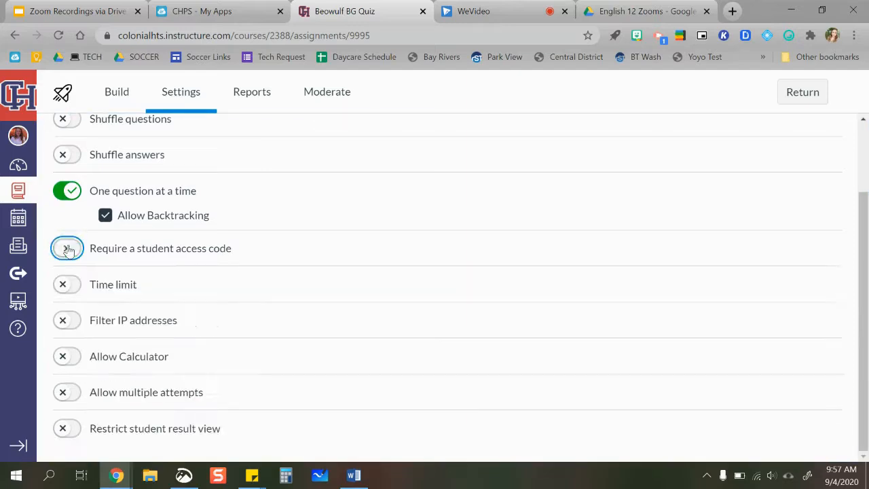
left_click(64, 287)
left_click(174, 338)
type("60")
left_click(215, 341)
left_click(216, 330)
left_click(297, 330)
scroll(237, 335, "down", 2)
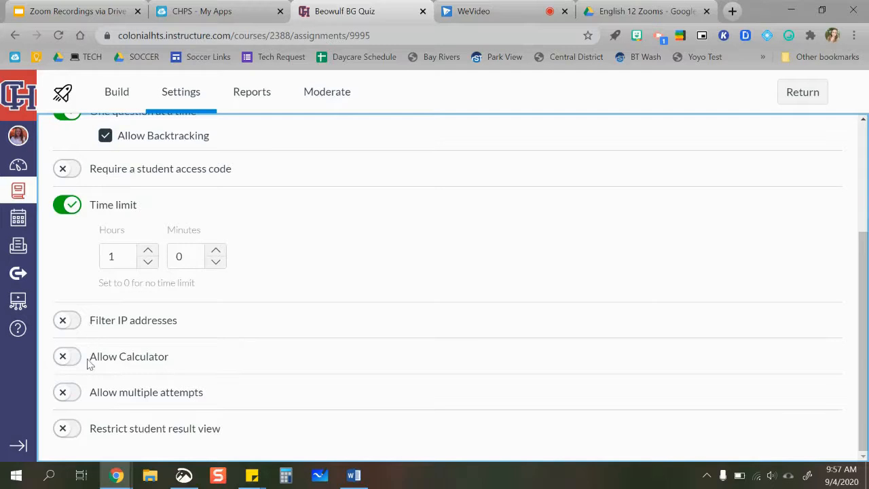
left_click(67, 364)
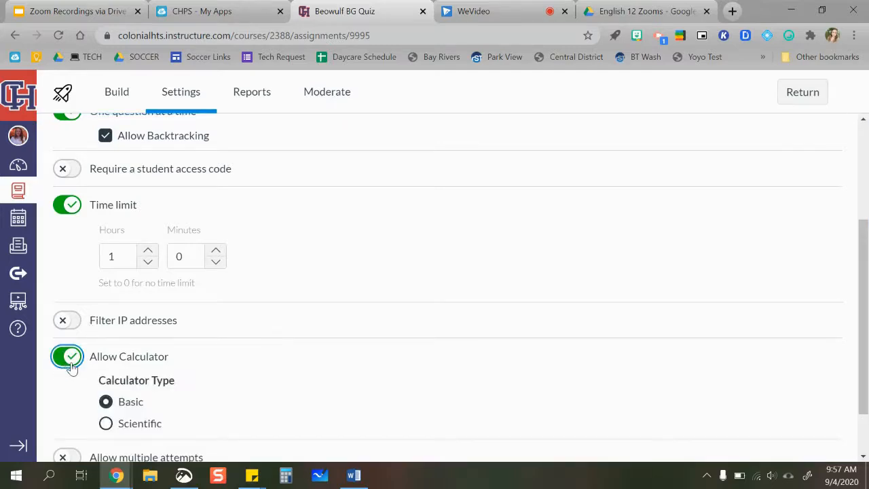
left_click(72, 367)
left_click(68, 394)
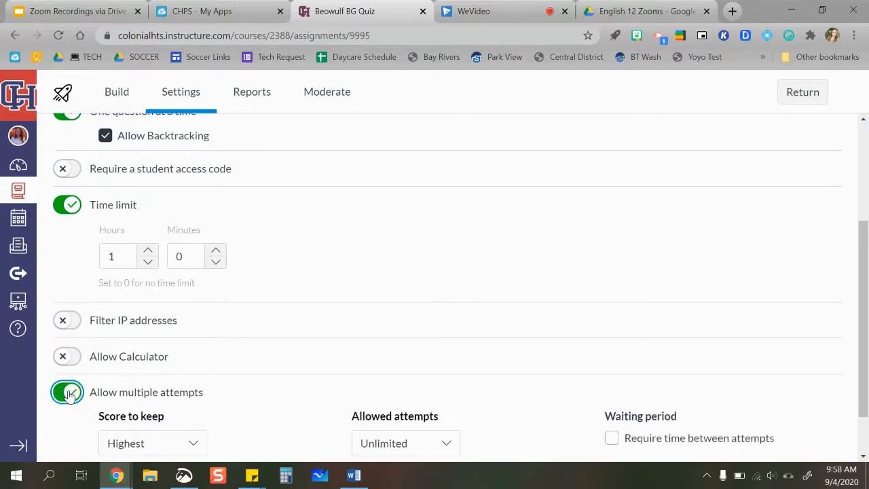
left_click(68, 394)
Restrict the student result view to show points awarded, points possible, items and questions, student responses, and whether each response is correct or incorrect
left_click(68, 425)
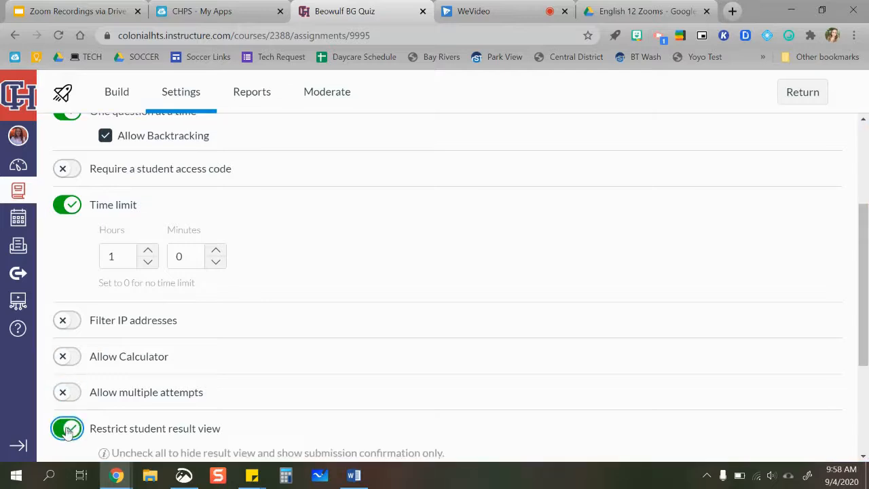
scroll(251, 394, "down", 1)
scroll(251, 394, "down", 3)
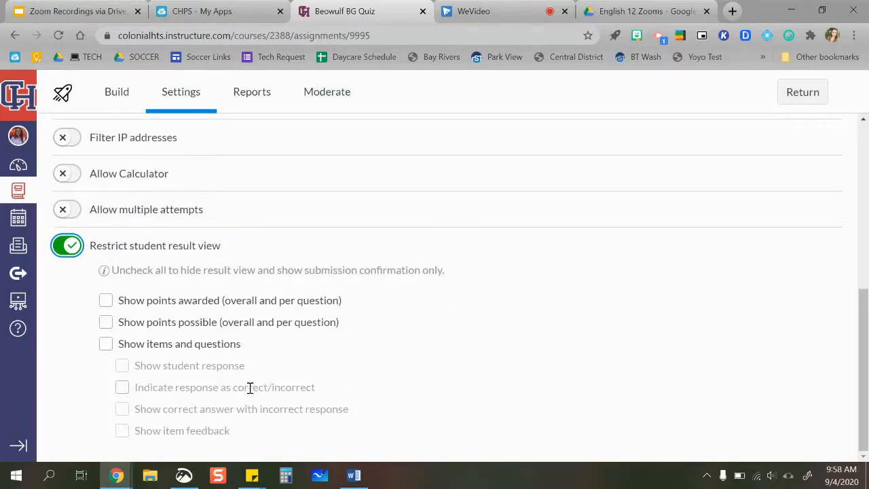
left_click(106, 300)
left_click(105, 322)
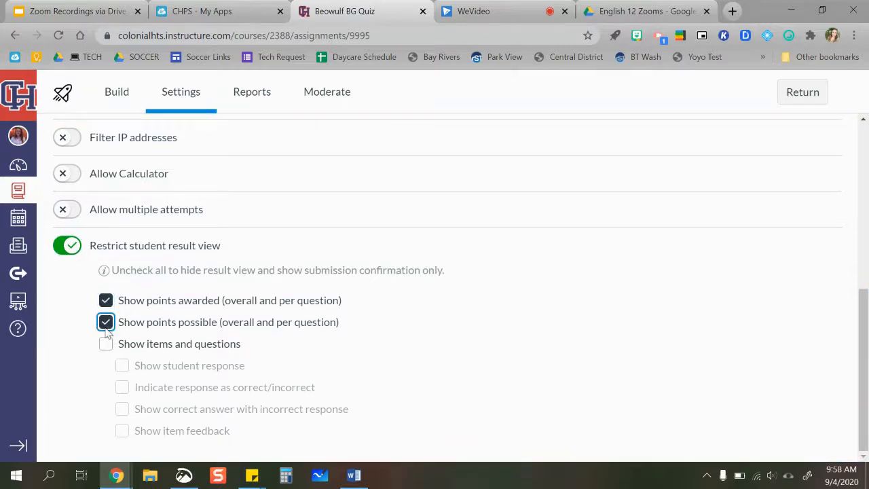
left_click(106, 345)
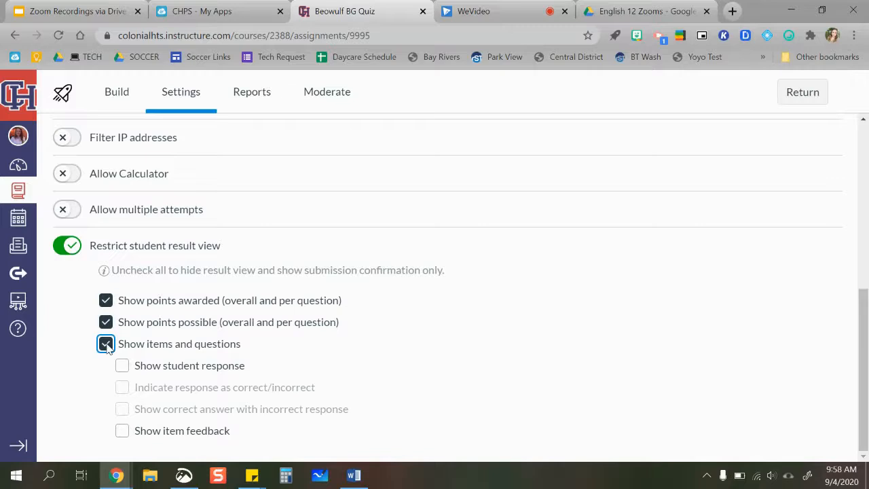
left_click(123, 366)
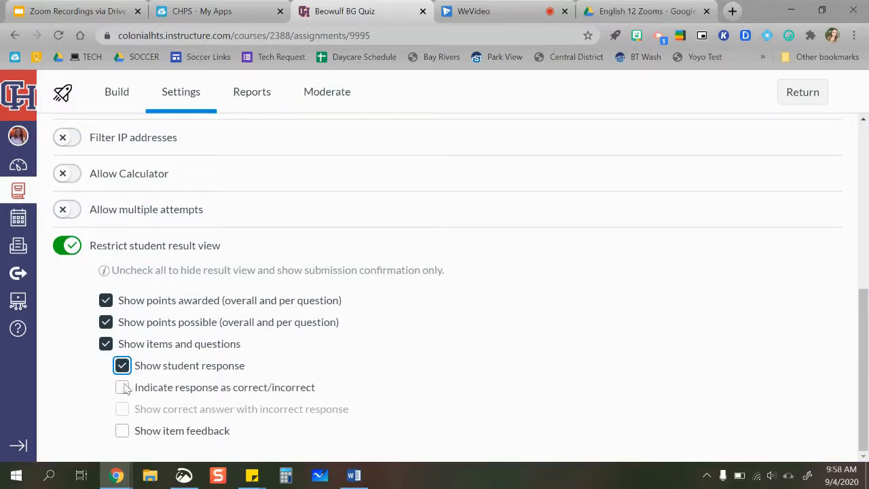
left_click(124, 394)
left_click(122, 389)
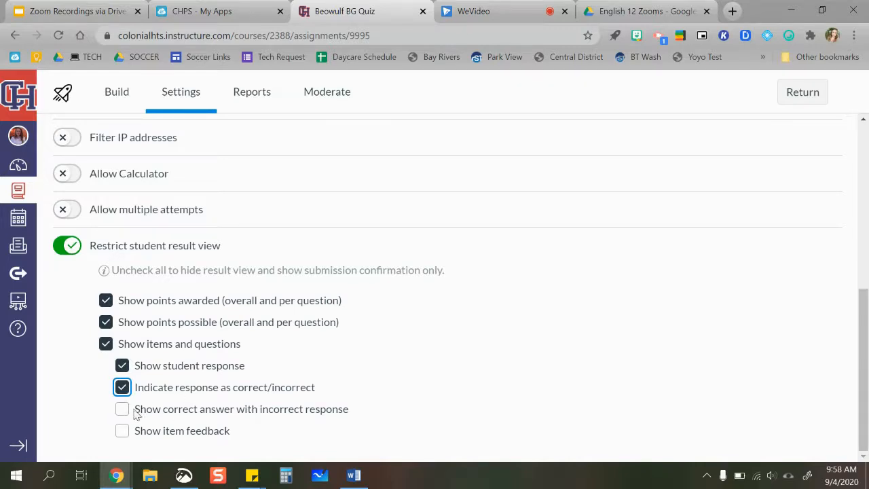
left_click(105, 417)
View the quiz's Moderate page to check for moderation information
scroll(107, 419, "up", 5)
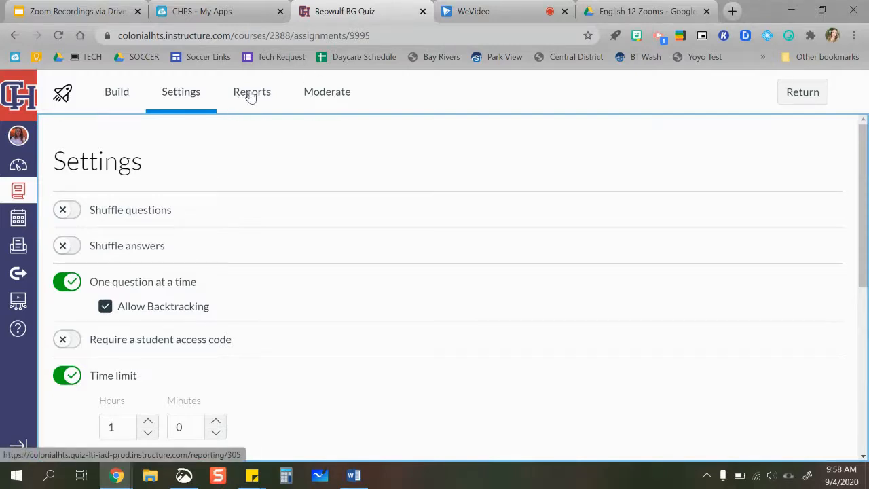
left_click(328, 98)
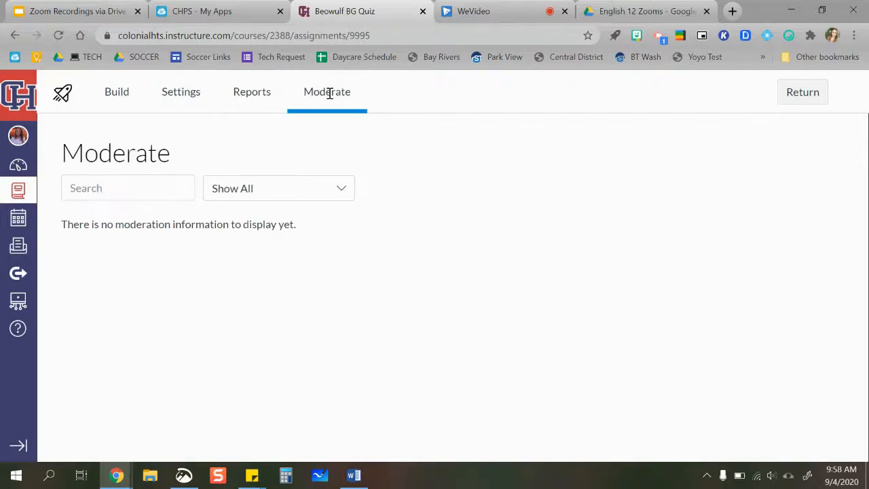
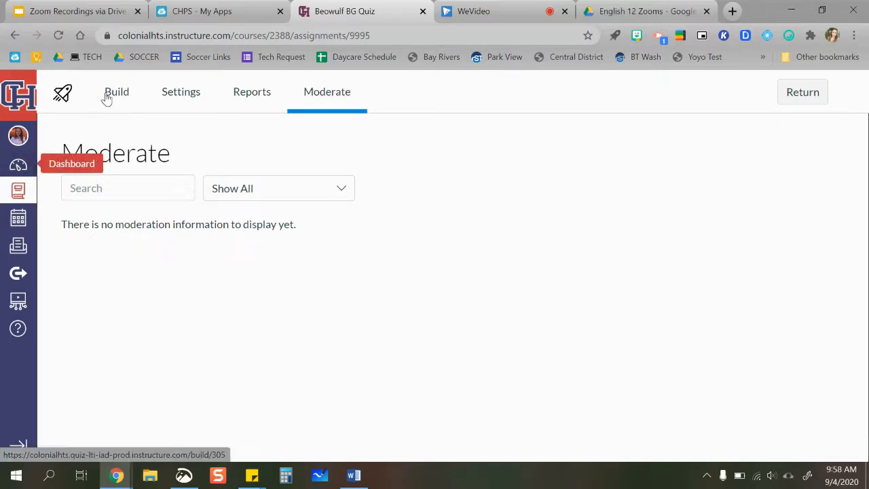
left_click(17, 199)
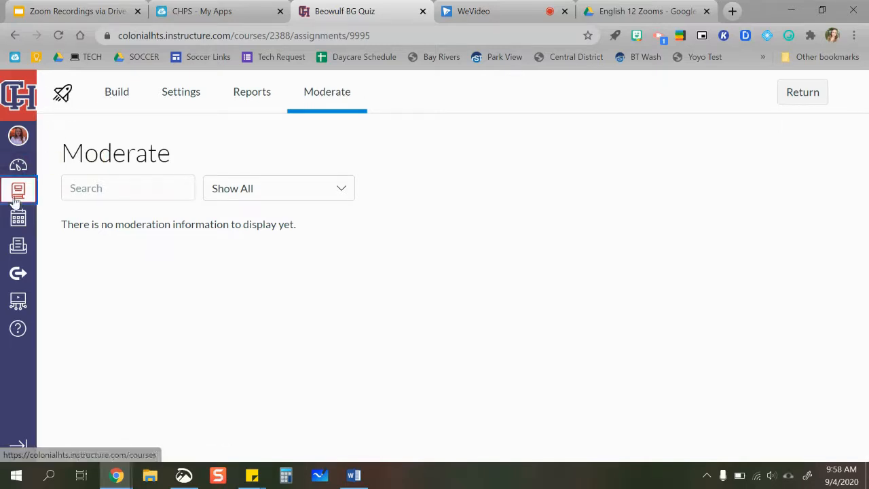
left_click(17, 198)
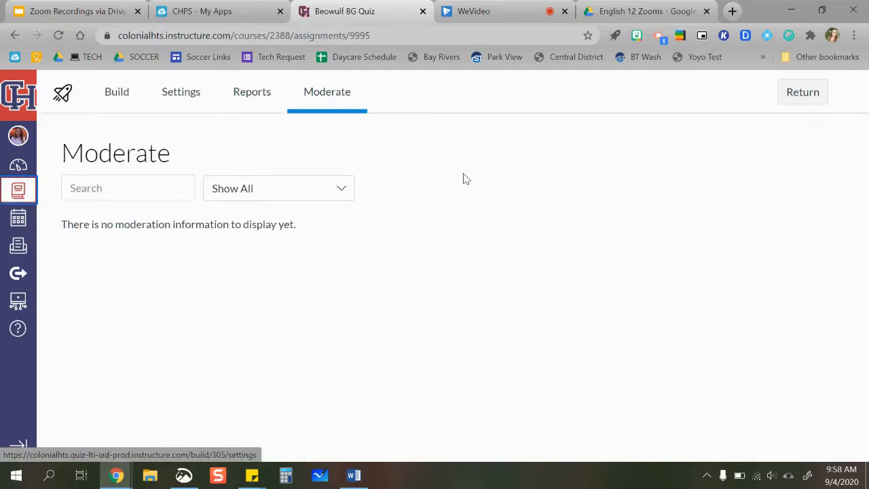
Leave the quiz editor and add the Beowulf BG Quiz assignment to the Beowulf module without indentation
left_click(788, 99)
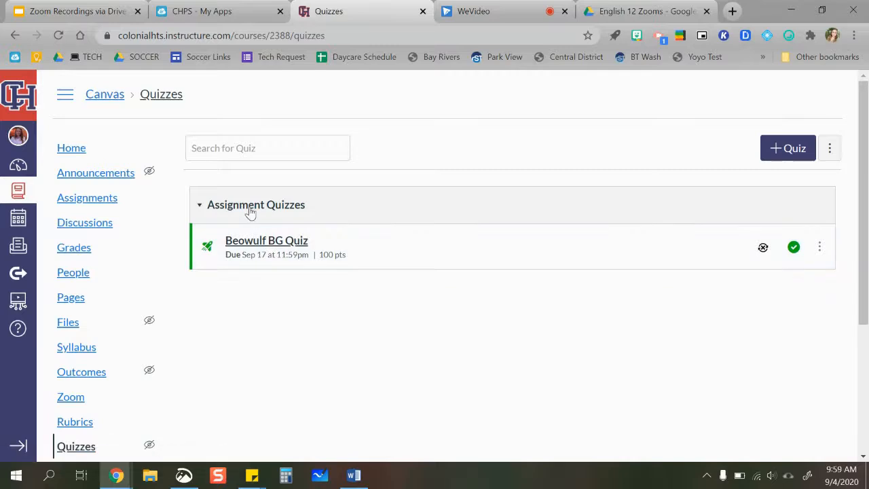
scroll(141, 297, "down", 2)
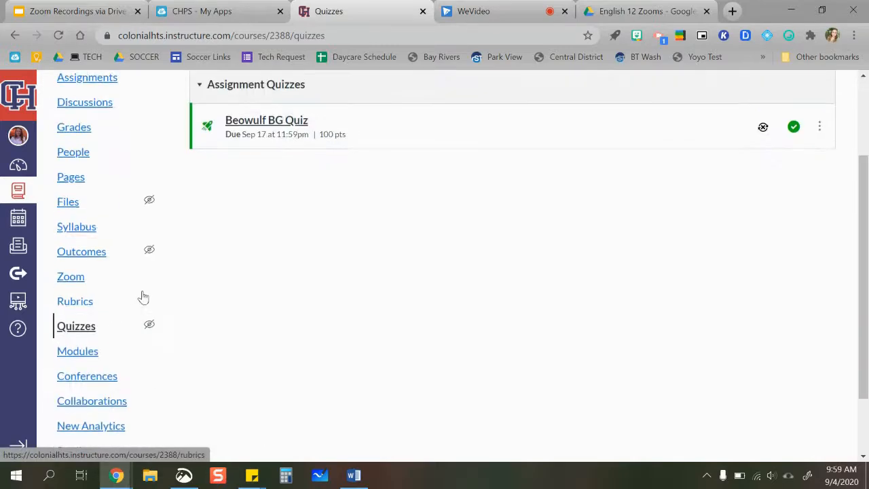
left_click(77, 351)
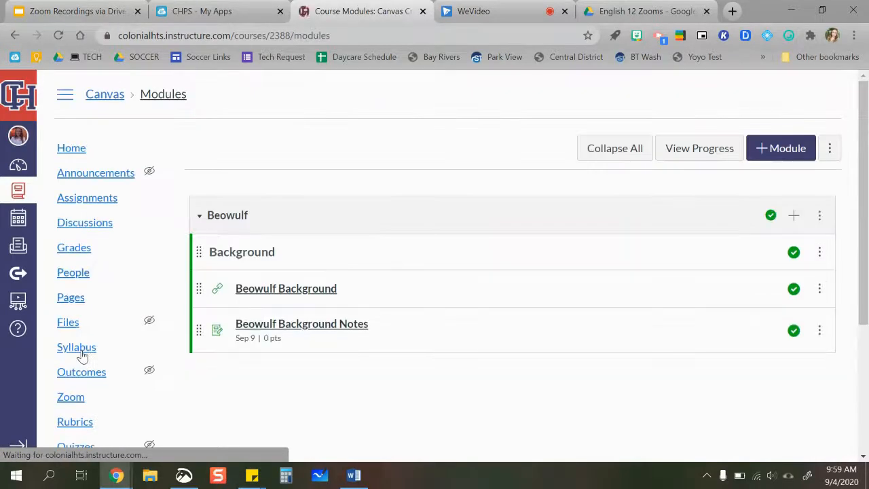
left_click(795, 216)
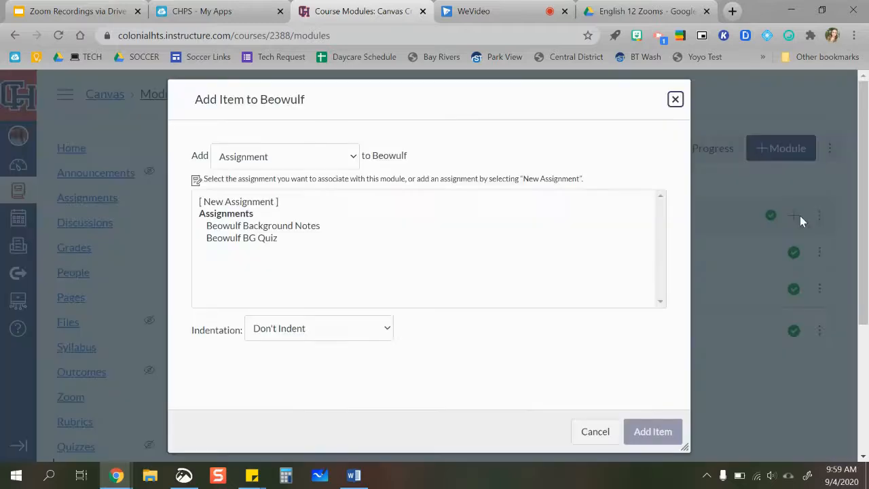
left_click(249, 246)
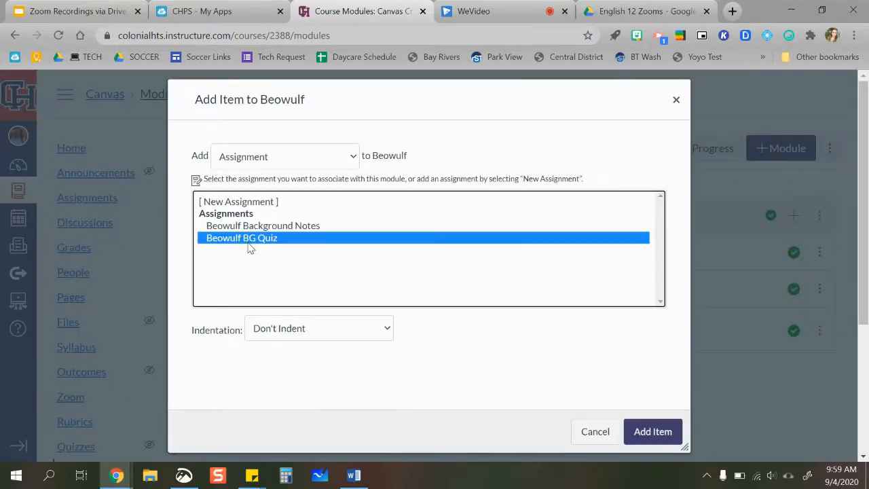
left_click(649, 438)
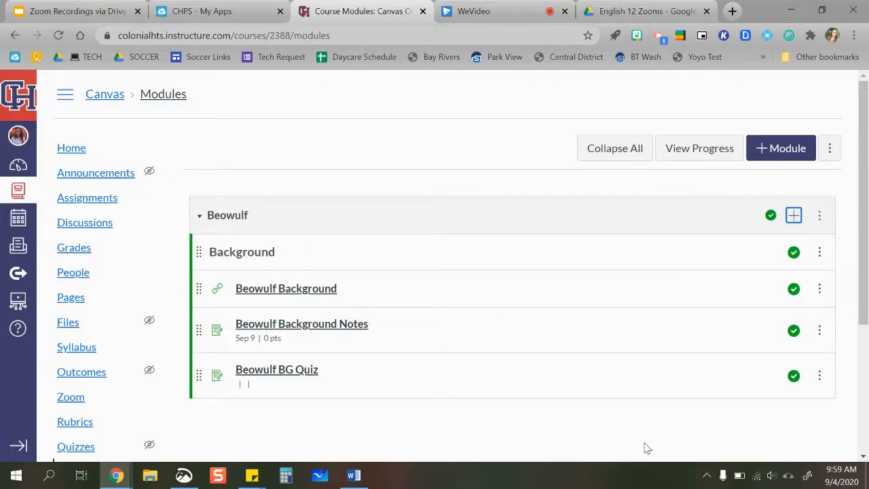
Open the course's front page, Home Page, for editing
scroll(647, 448, "down", 1)
scroll(647, 448, "down", 2)
scroll(647, 448, "up", 3)
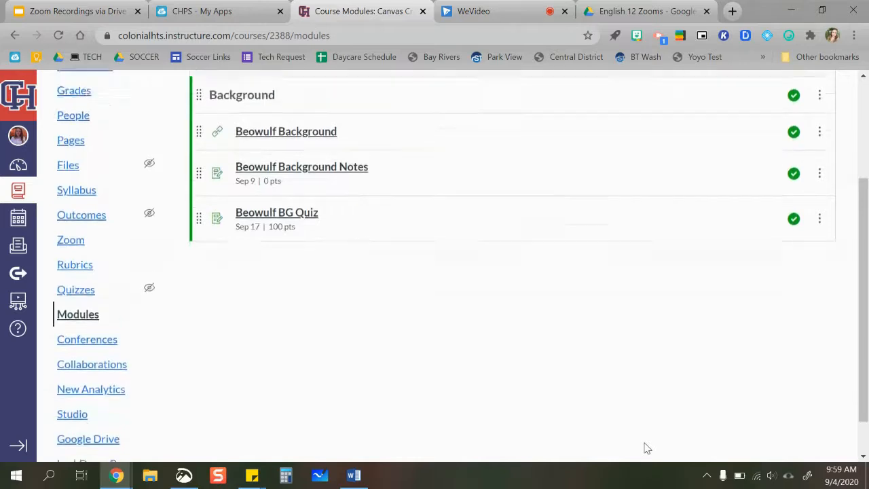
scroll(647, 449, "down", 1)
scroll(647, 448, "down", 1)
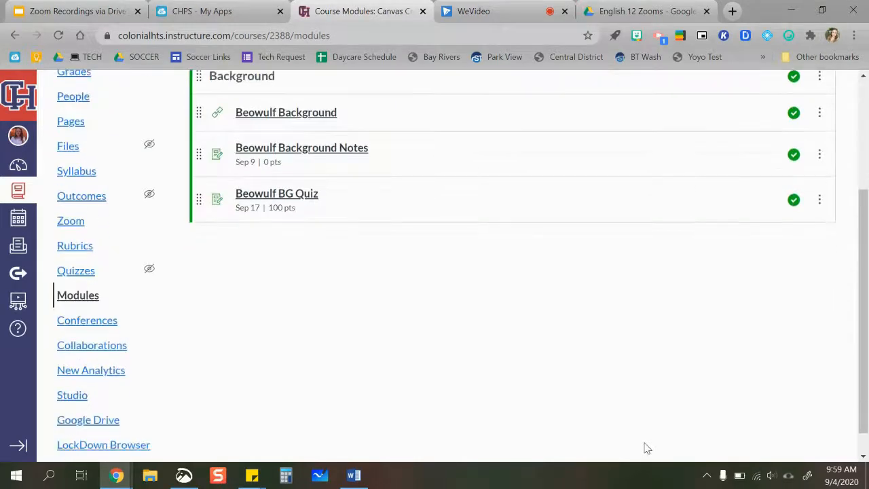
scroll(647, 448, "up", 2)
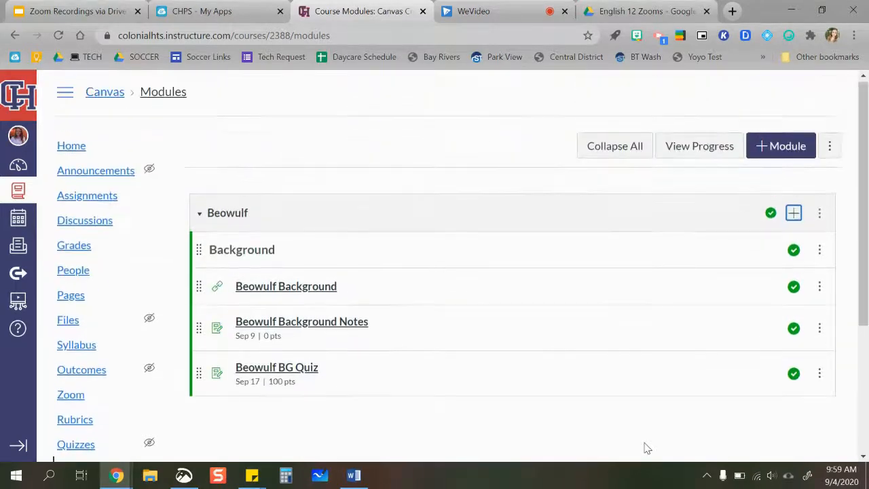
left_click(69, 297)
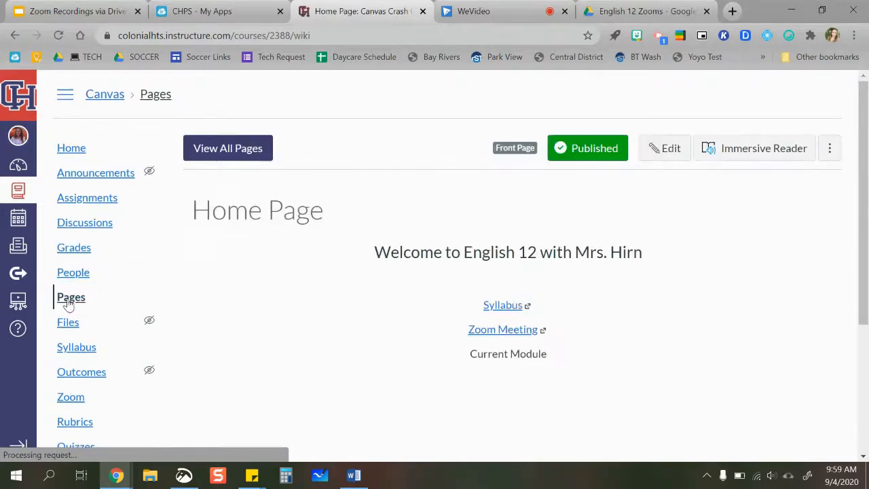
left_click(655, 149)
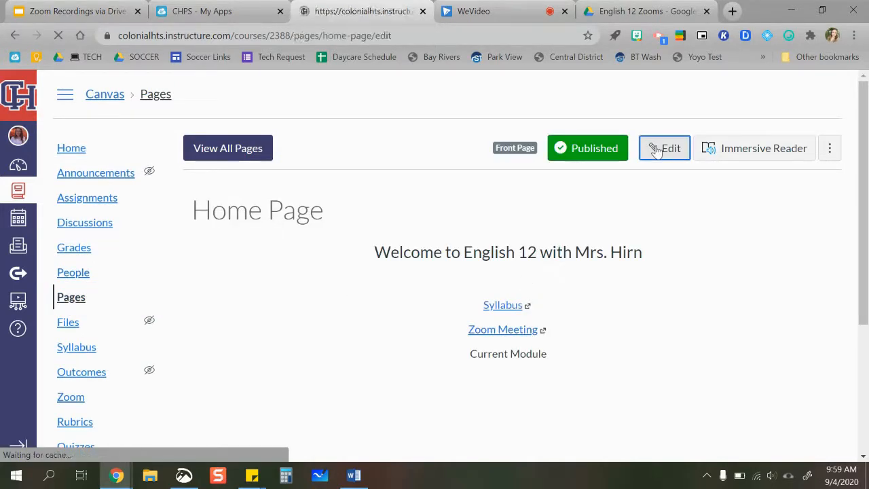
scroll(446, 348, "down", 1)
Link the "Current Module" text on the home page to the Beowulf module
left_click(383, 359)
left_click_drag(377, 343, 466, 350)
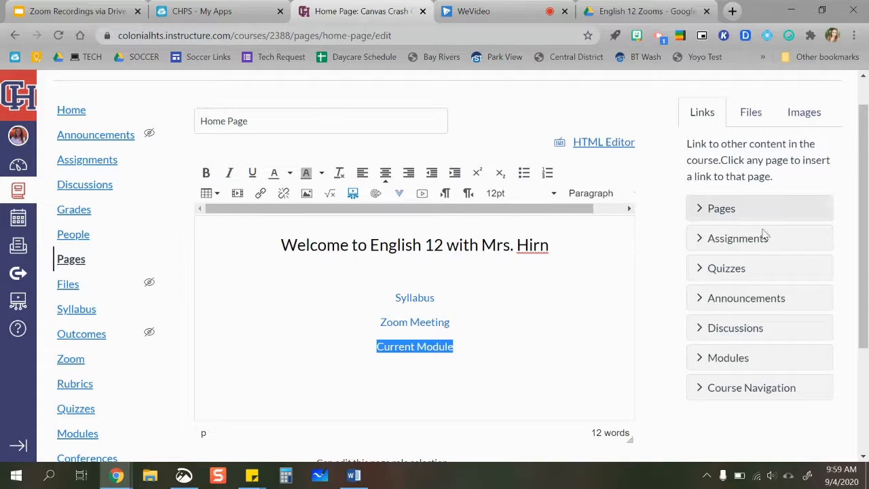
left_click_drag(863, 275, 866, 303)
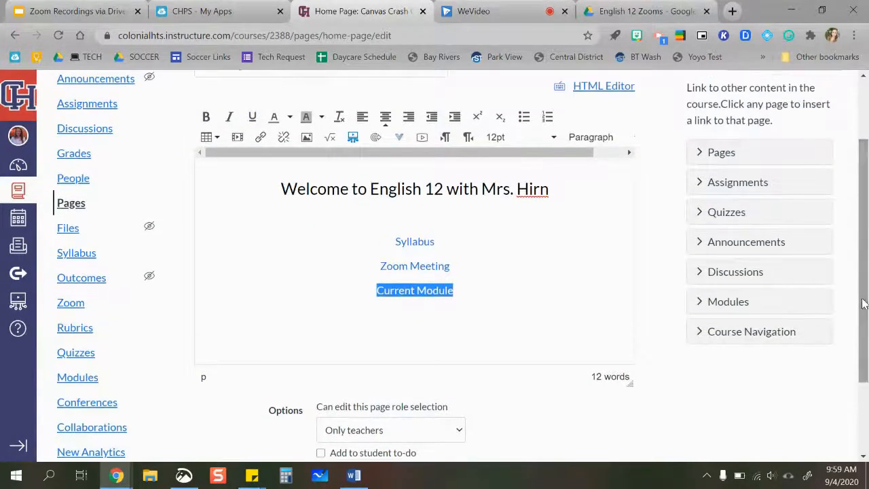
left_click(730, 303)
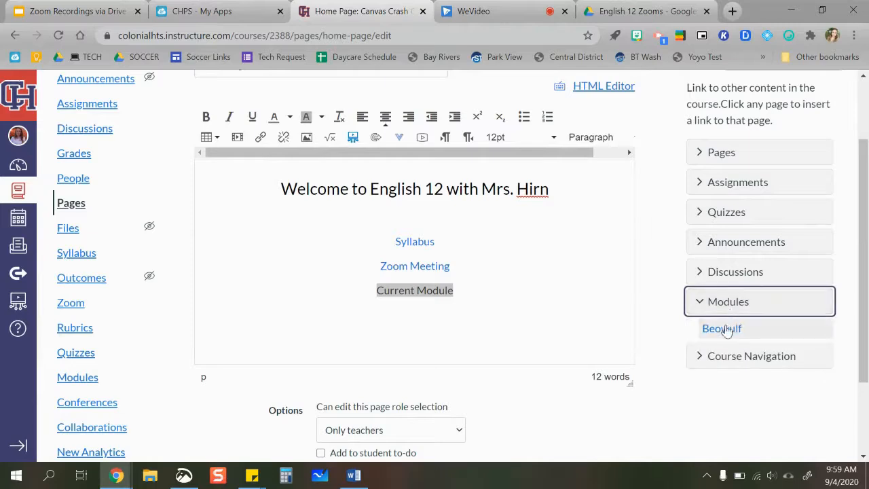
left_click(725, 330)
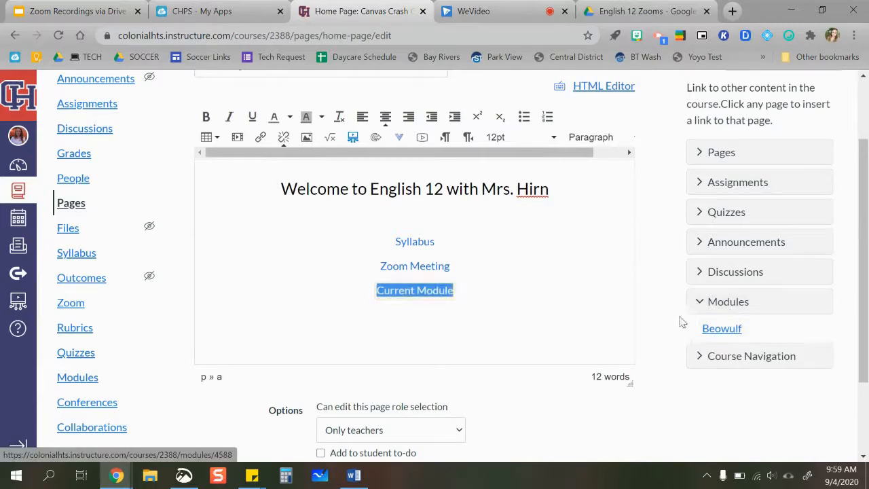
left_click(517, 286)
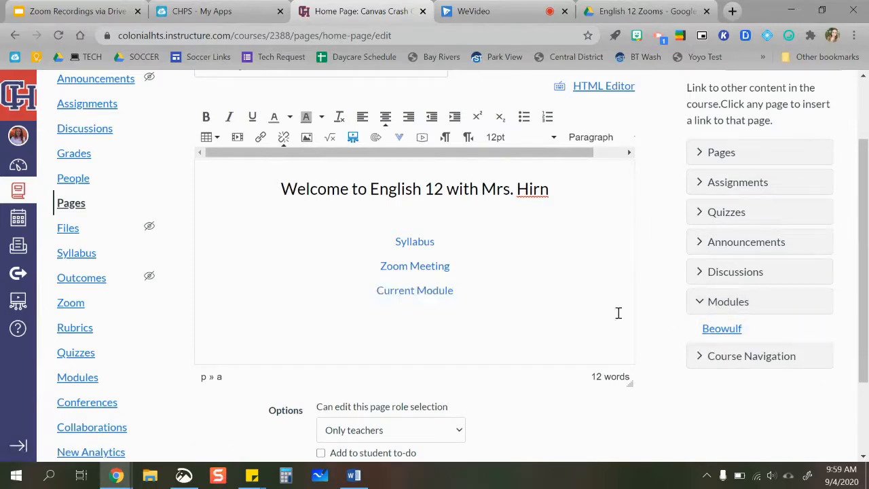
Look over the available course navigation links and save the edited home page
left_click(713, 358)
scroll(714, 359, "down", 3)
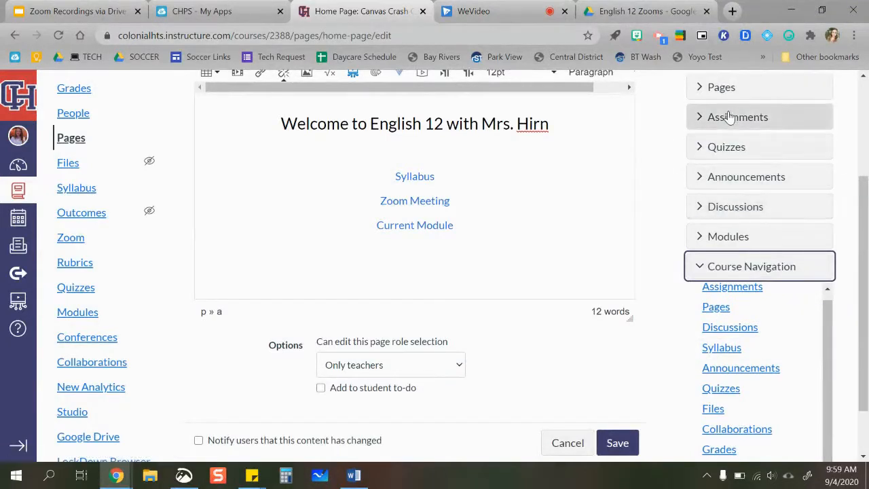
left_click(617, 443)
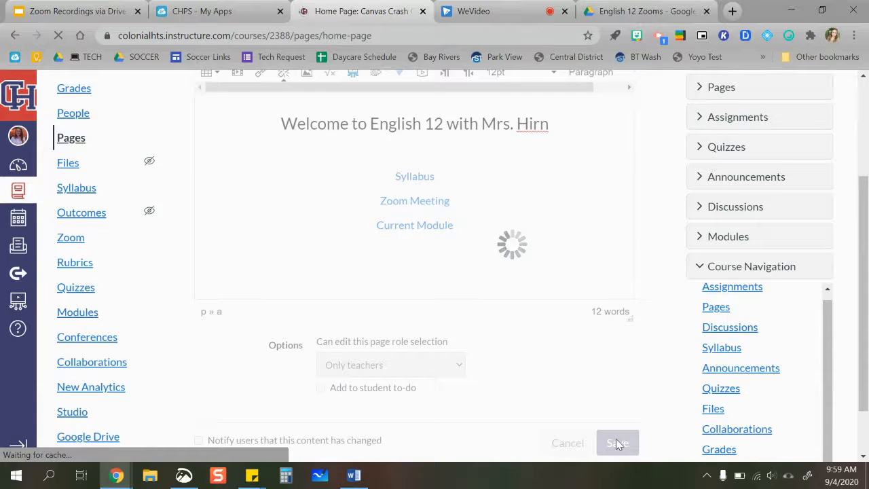
scroll(618, 444, "down", 1)
scroll(618, 444, "up", 1)
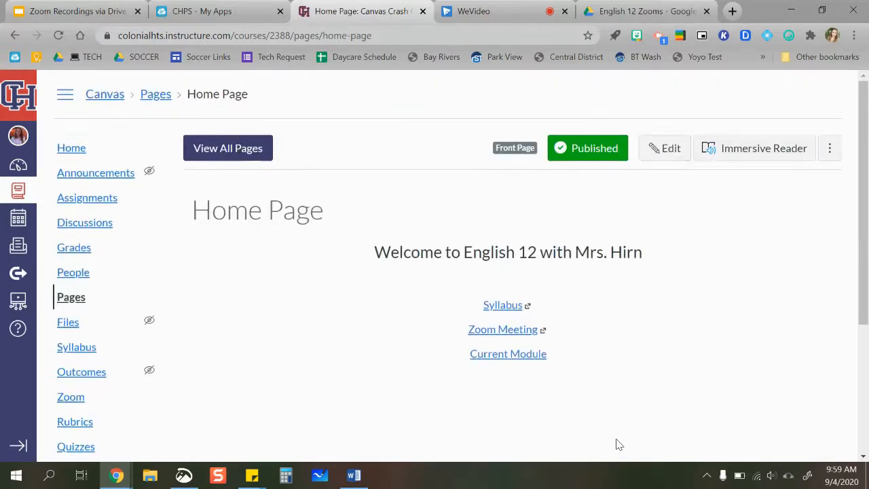
Open the course settings and search Unsplash for "anglo saxon" to find a course image
scroll(618, 444, "down", 3)
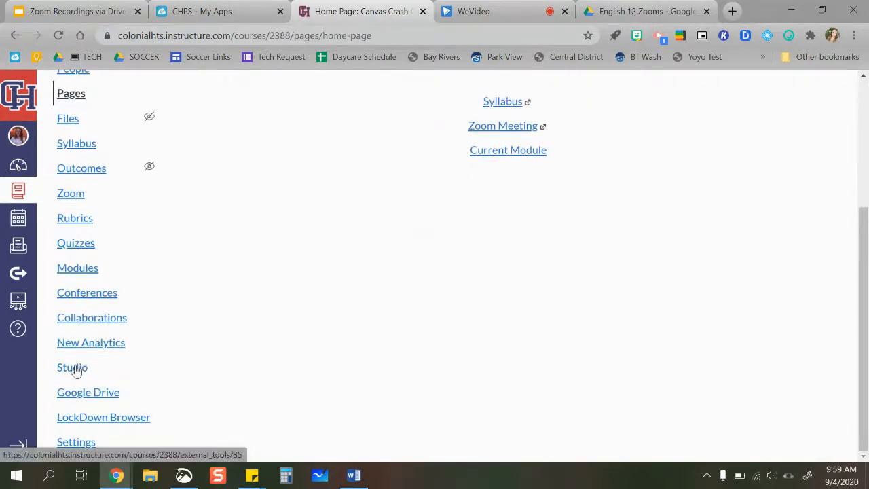
left_click(79, 442)
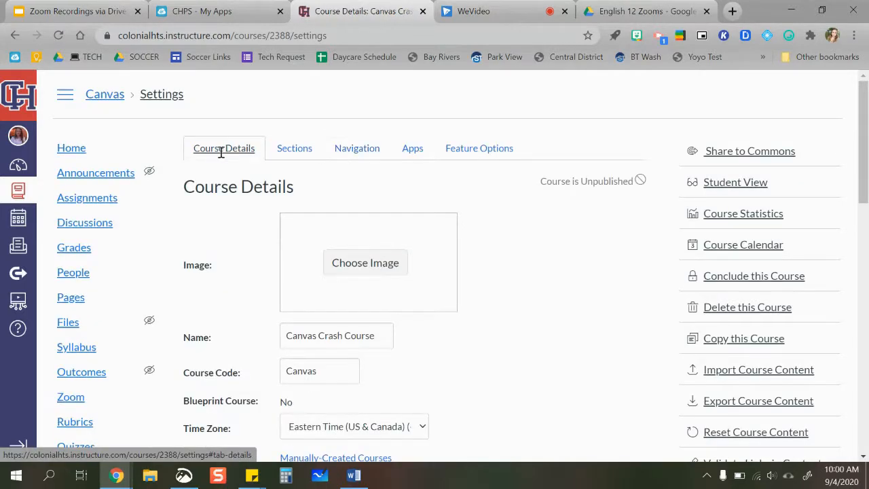
left_click(363, 262)
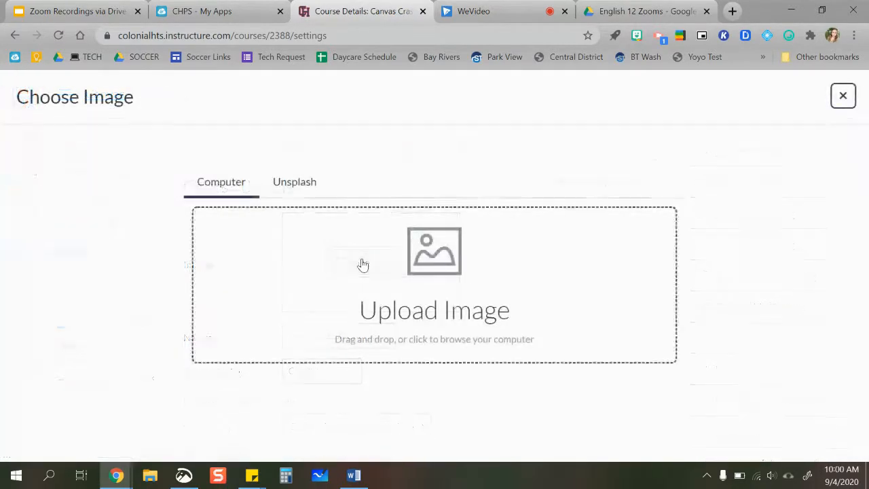
left_click(304, 187)
left_click(269, 266)
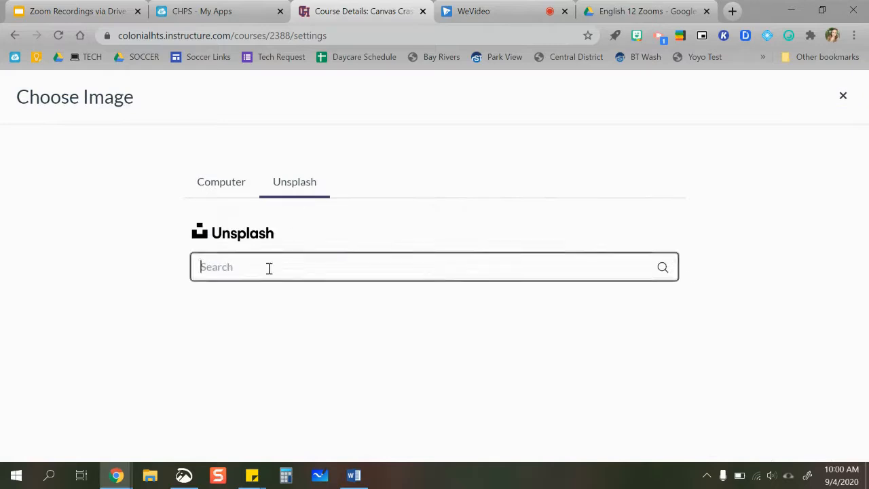
type("beo")
key("BackSpace")
key("BackSpace")
key("BackSpace")
type("anglo saxon")
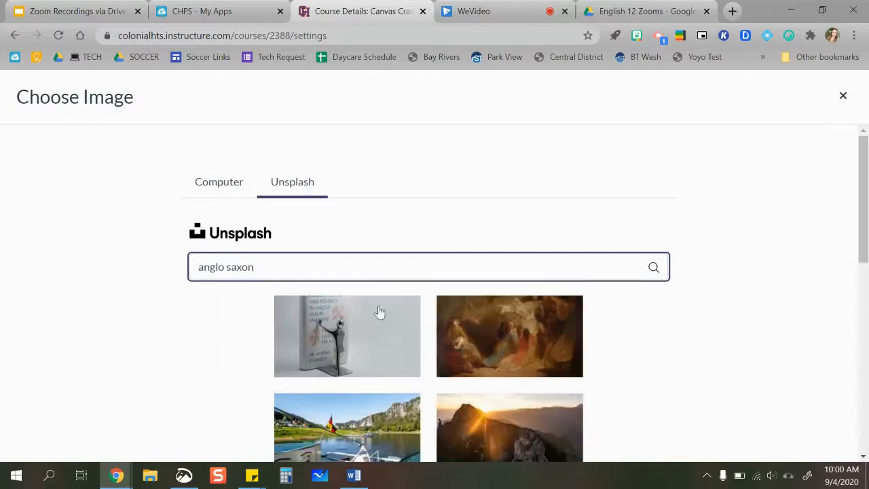
Browse to the second page of image results and set the photo of the stone bridge between rock formations as the course image
scroll(387, 312, "down", 3)
scroll(409, 317, "down", 4)
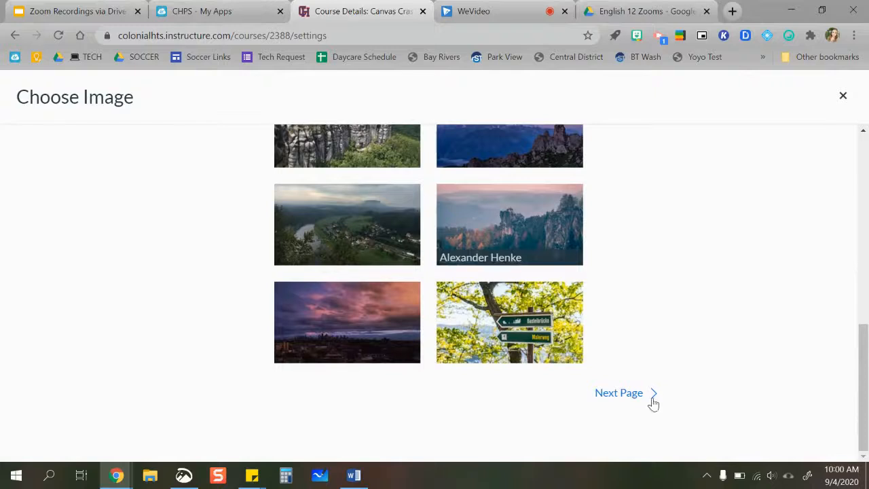
left_click(618, 395)
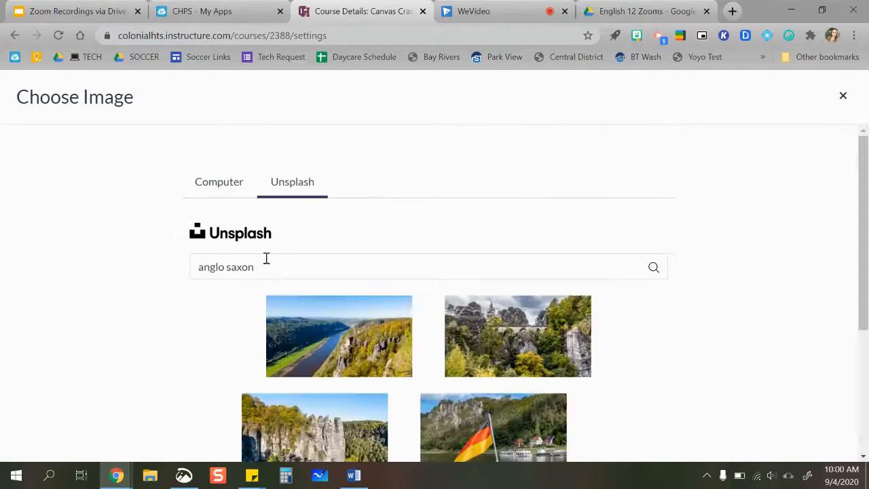
scroll(306, 258, "down", 2)
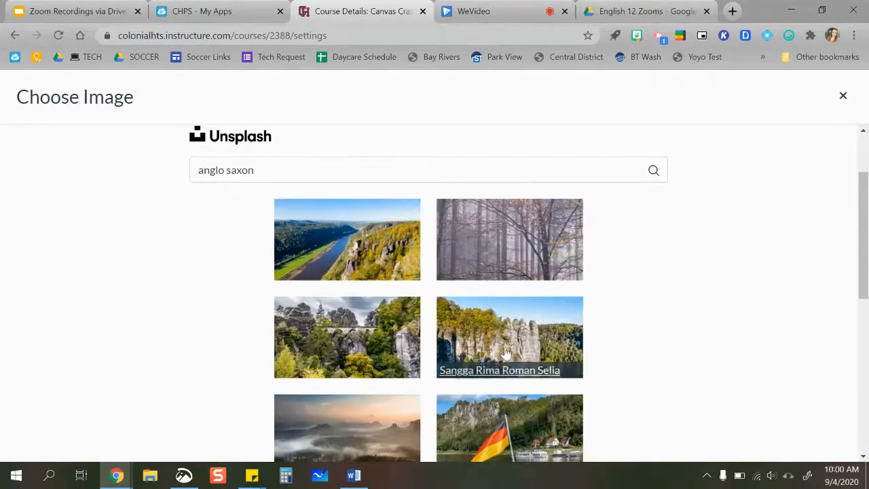
scroll(501, 358, "down", 3)
scroll(501, 360, "down", 1)
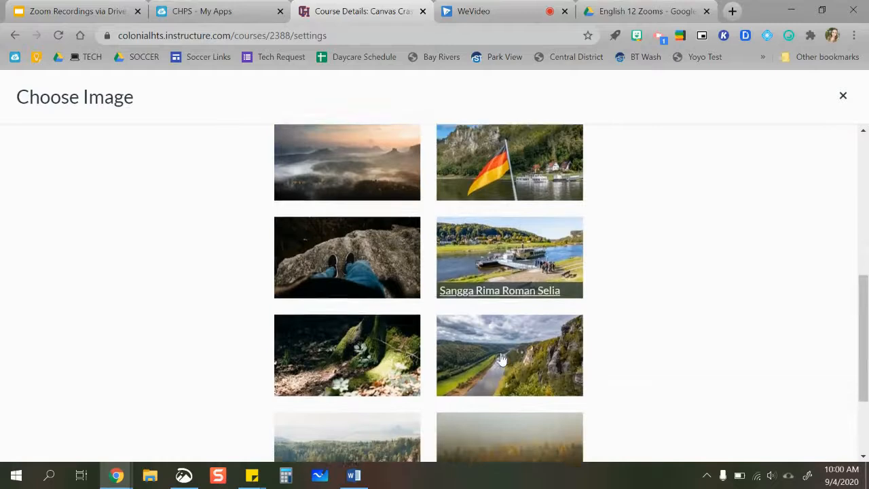
scroll(500, 359, "up", 3)
left_click(364, 259)
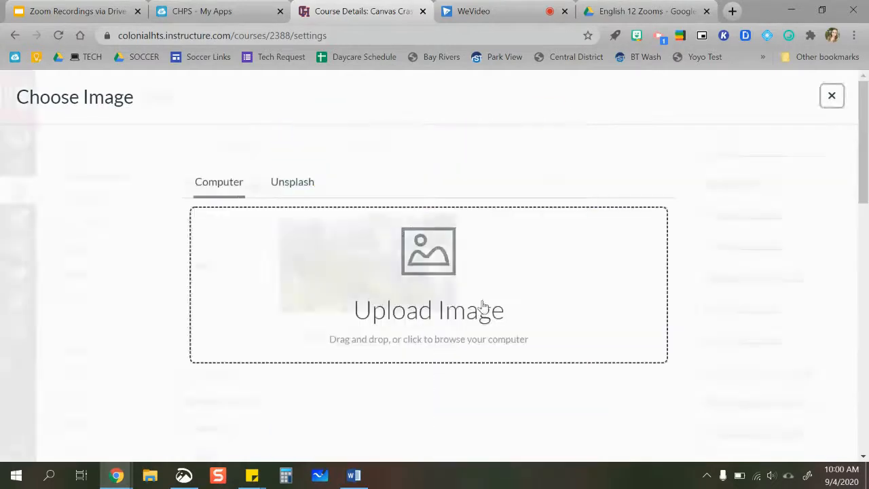
Rename the course to "ENG12", the teacher's surname and "SEM 1", separated by spaced hyphens
scroll(611, 332, "down", 1)
left_click_drag(392, 254, 254, 254)
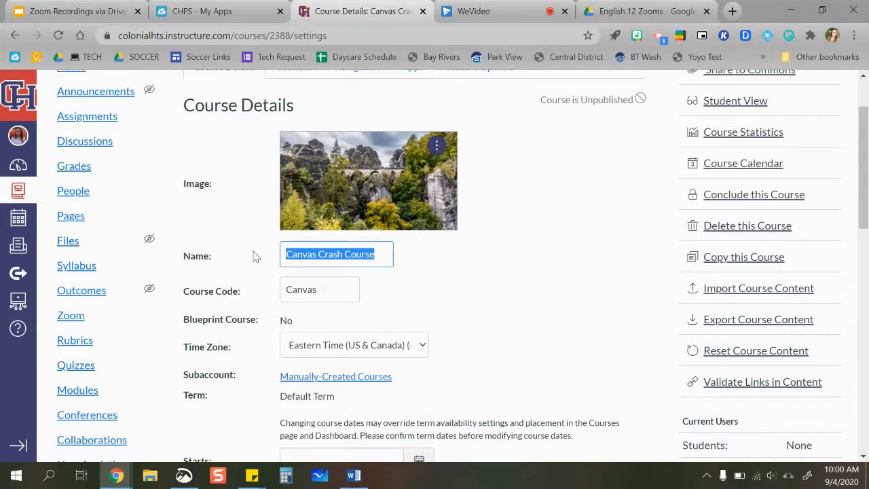
type("ENG12 -")
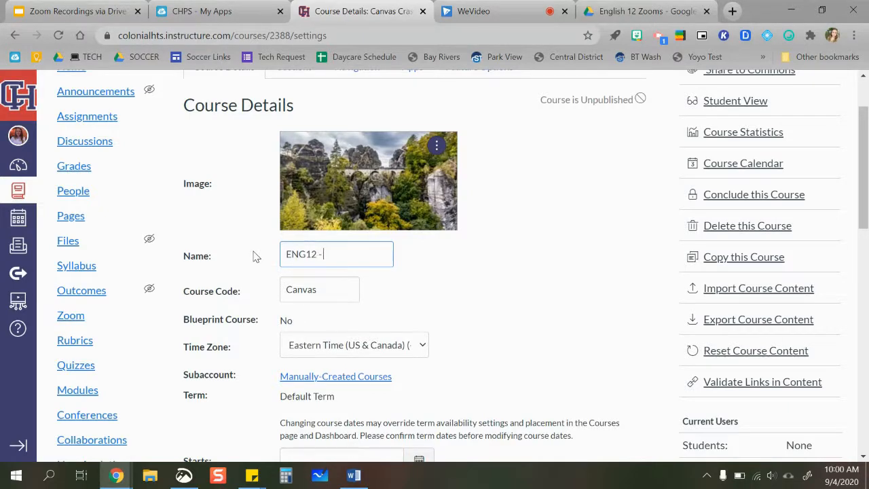
type(" HIRN - SEM 1")
left_click(421, 283)
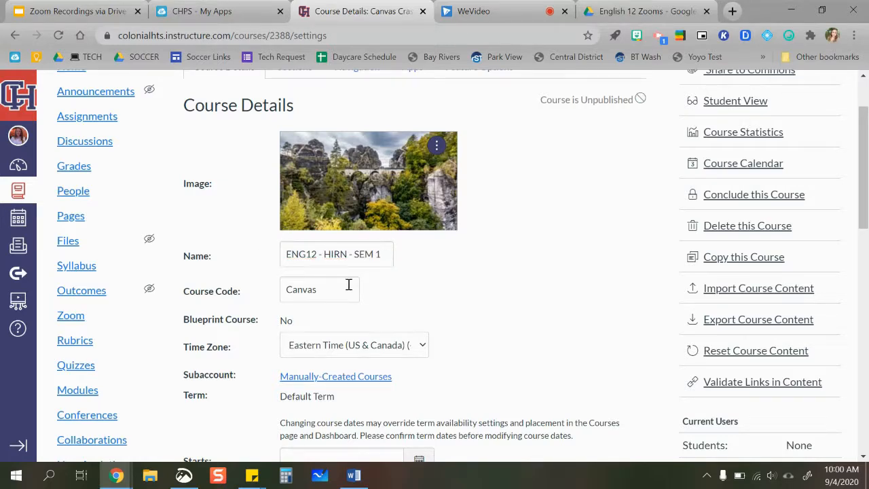
Set the course code to ENG12-S1
double_click(323, 293)
type("ENG12-S1")
left_click(396, 299)
Enable hiding totals in the student grades summary among the additional course options, and update the course details
scroll(348, 322, "down", 6)
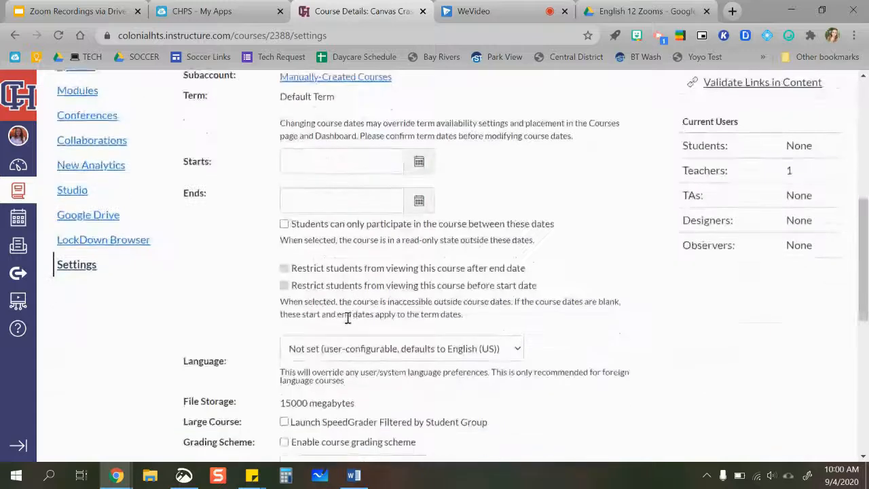
scroll(349, 322, "down", 3)
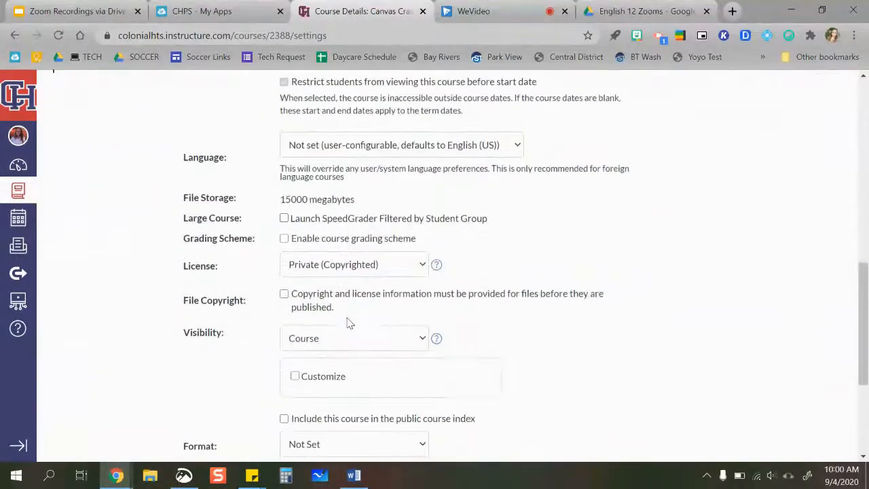
scroll(348, 322, "down", 3)
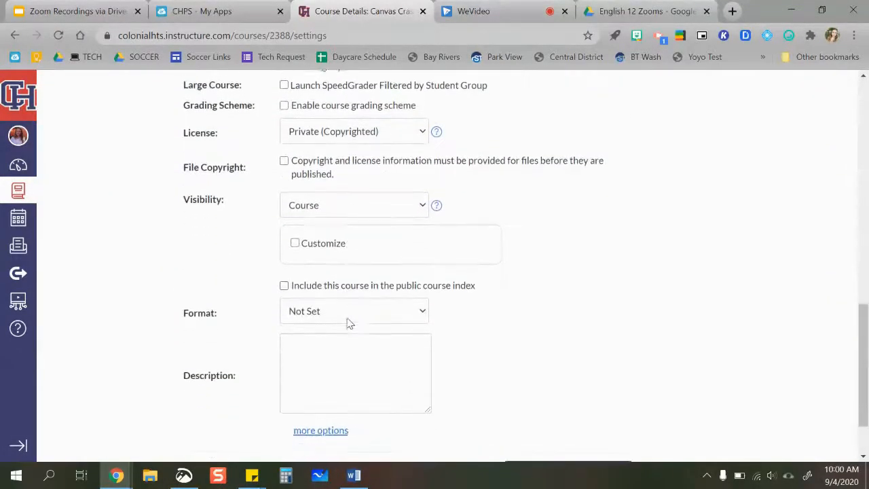
left_click(323, 389)
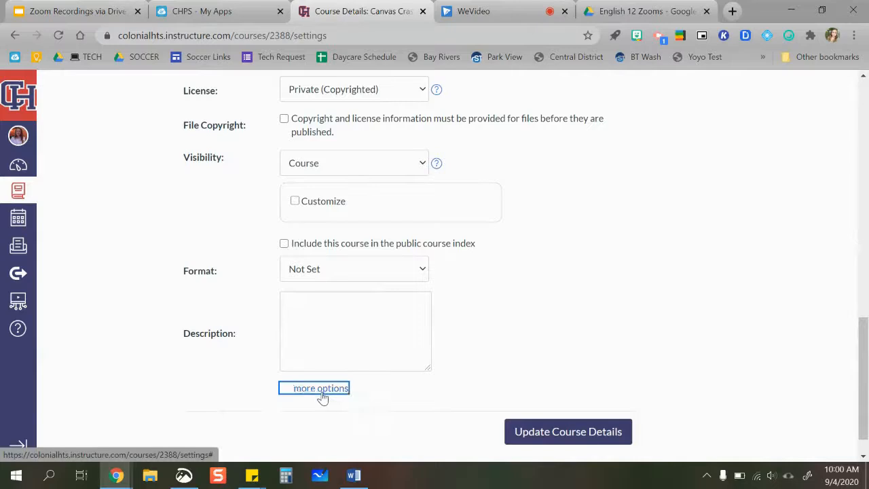
scroll(324, 392, "down", 3)
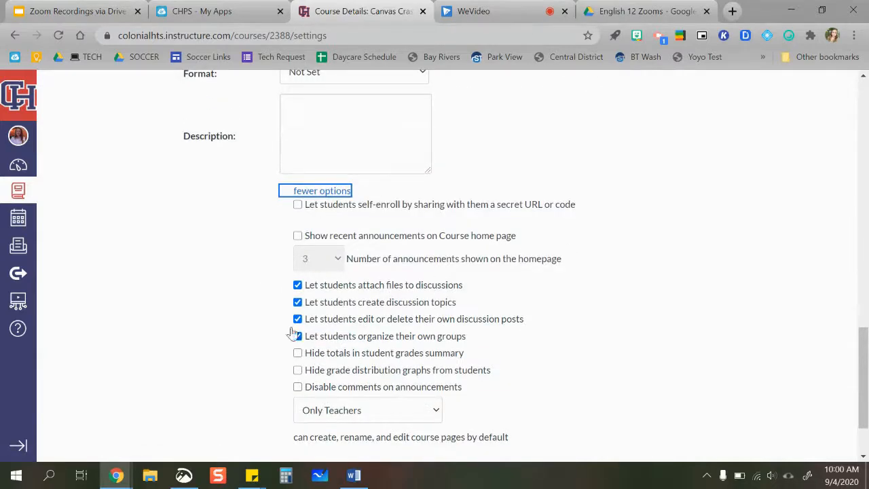
left_click(298, 354)
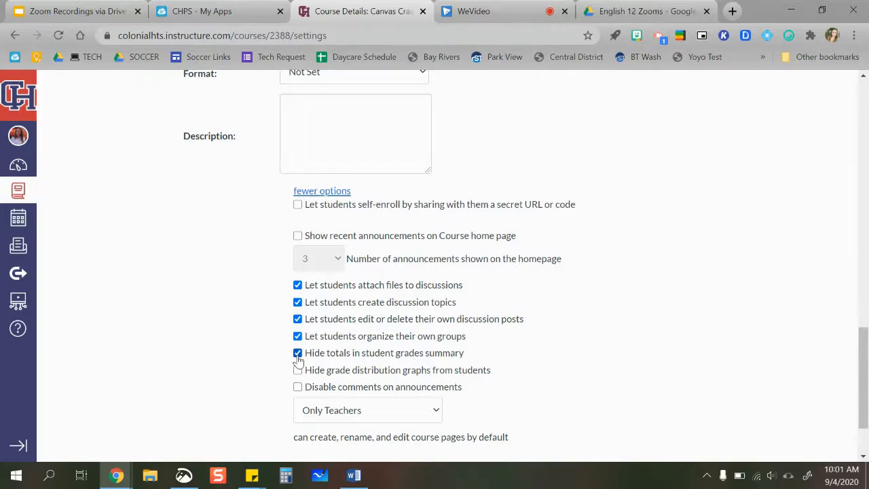
scroll(591, 290, "down", 2)
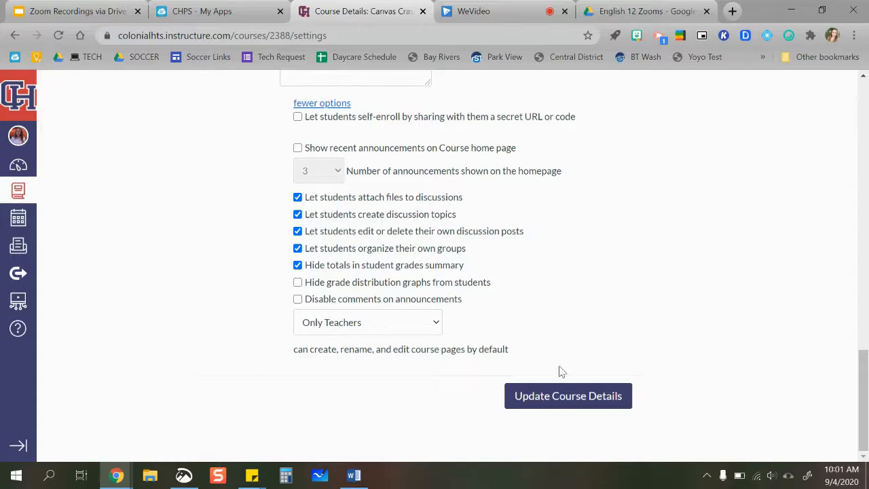
left_click(547, 397)
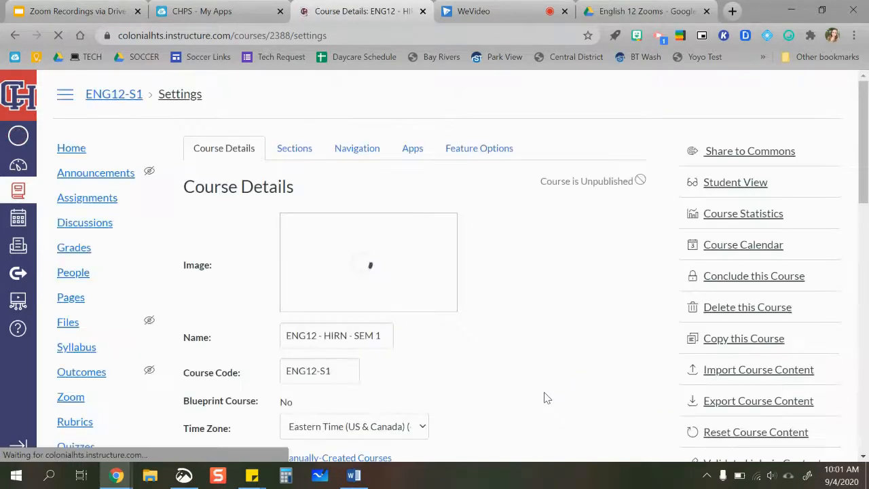
Hide LockDown Browser, Google Drive and Studio from students in the course navigation settings
left_click(296, 143)
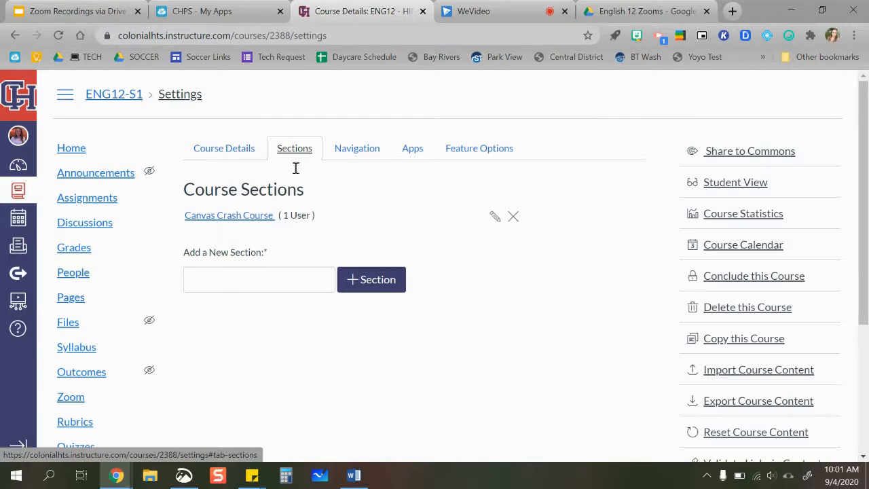
left_click(358, 148)
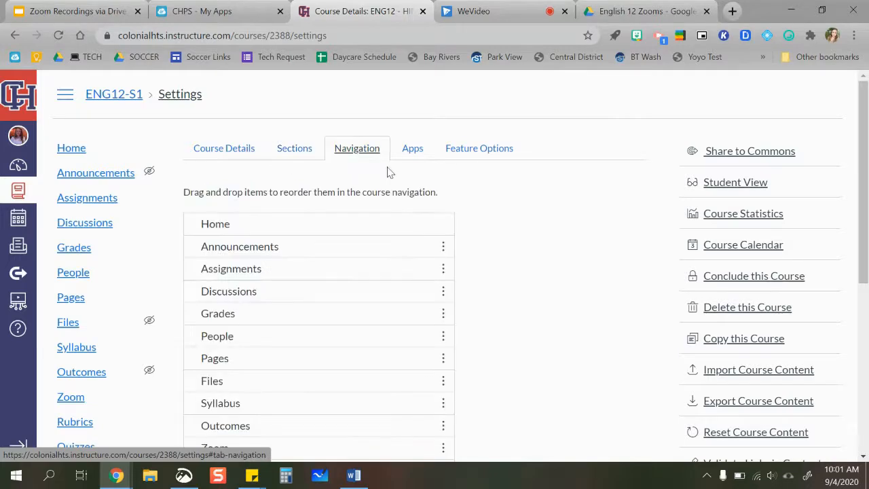
scroll(541, 318, "down", 6)
scroll(541, 318, "up", 5)
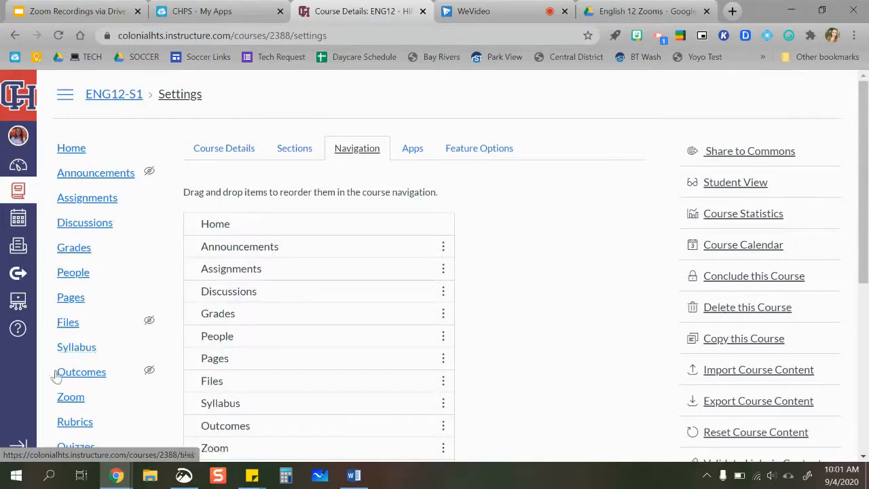
scroll(169, 342, "down", 5)
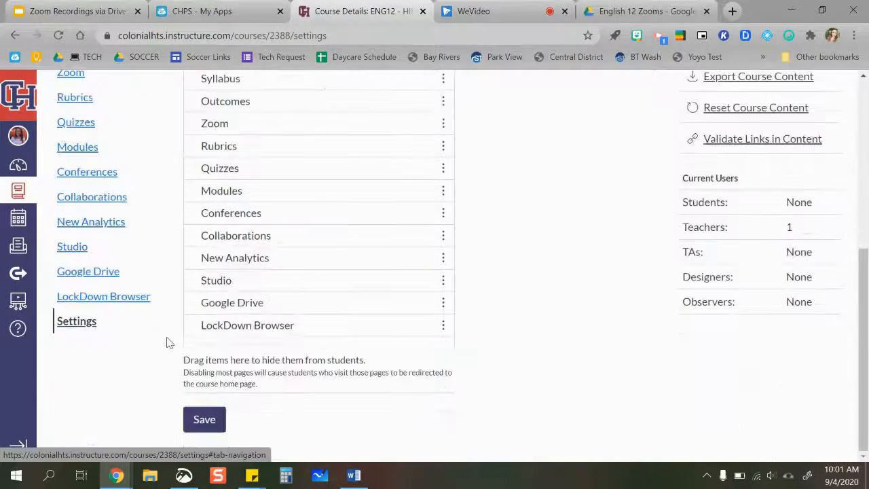
left_click_drag(244, 334, 248, 372)
left_click_drag(260, 325, 265, 391)
left_click_drag(260, 310, 267, 374)
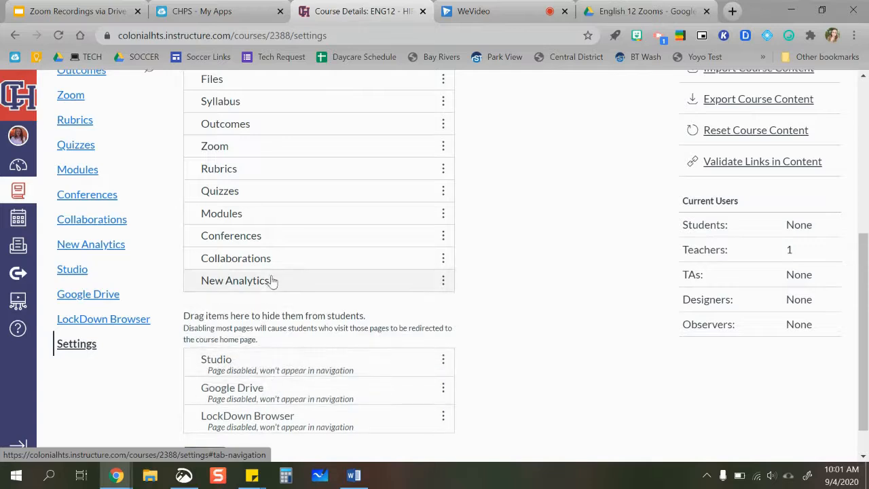
Hide New Analytics, Collaborations, Conferences, Quizzes, Rubrics and Outcomes from the students' course navigation
left_click_drag(272, 280, 270, 360)
left_click_drag(278, 266, 272, 336)
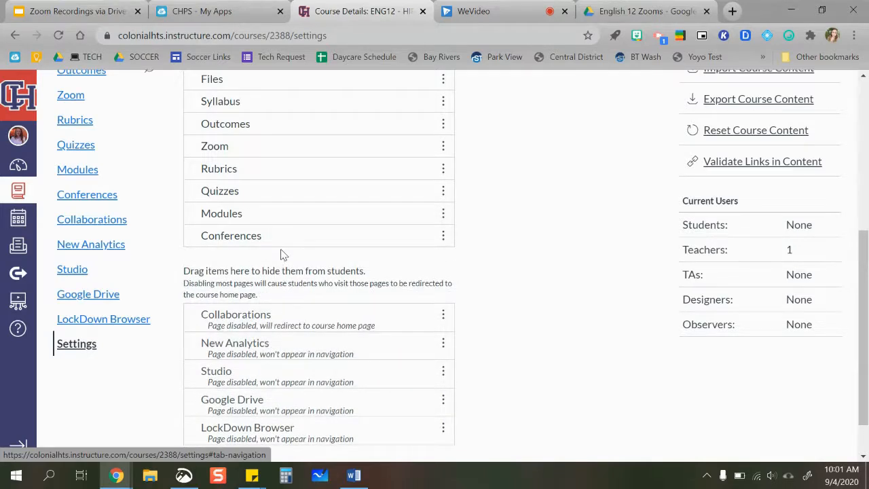
left_click_drag(278, 248, 279, 299)
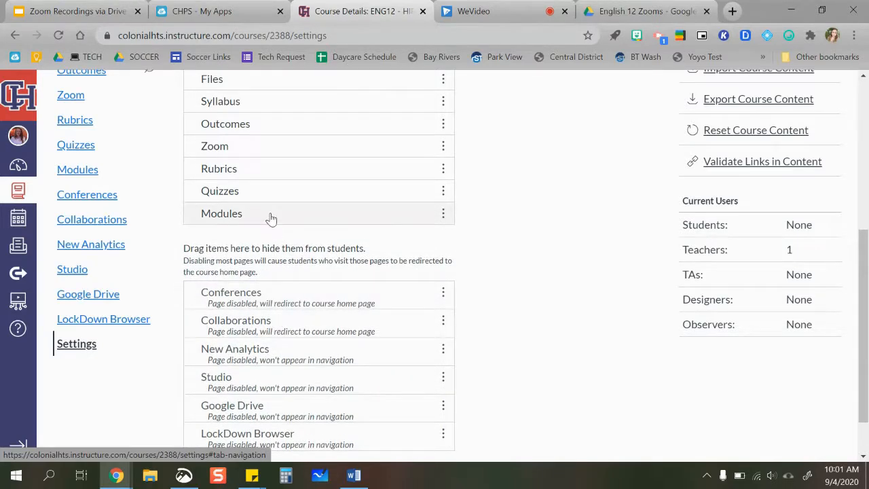
left_click_drag(265, 199, 262, 268)
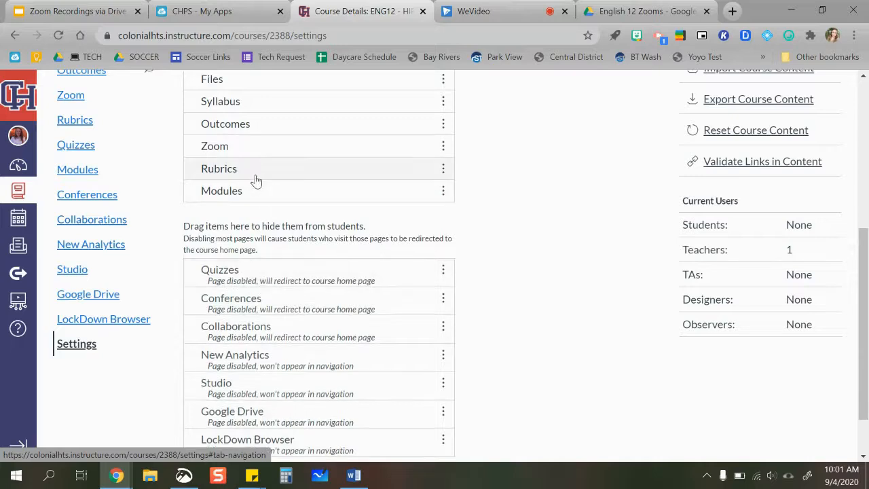
scroll(255, 180, "up", 1)
left_click_drag(247, 231, 251, 309)
left_click_drag(233, 181, 237, 292)
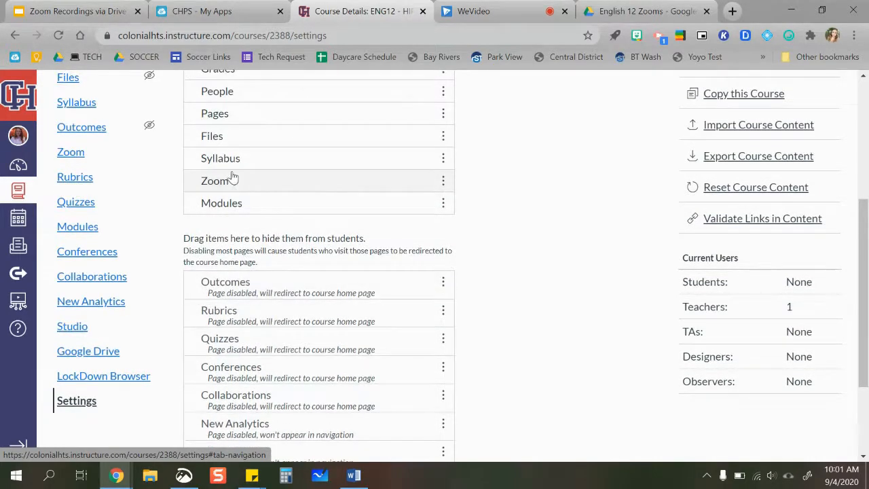
Hide Syllabus, Files, Pages, People, Discussions and Assignments from the students' course navigation
left_click_drag(231, 167, 262, 278)
left_click_drag(251, 143, 264, 275)
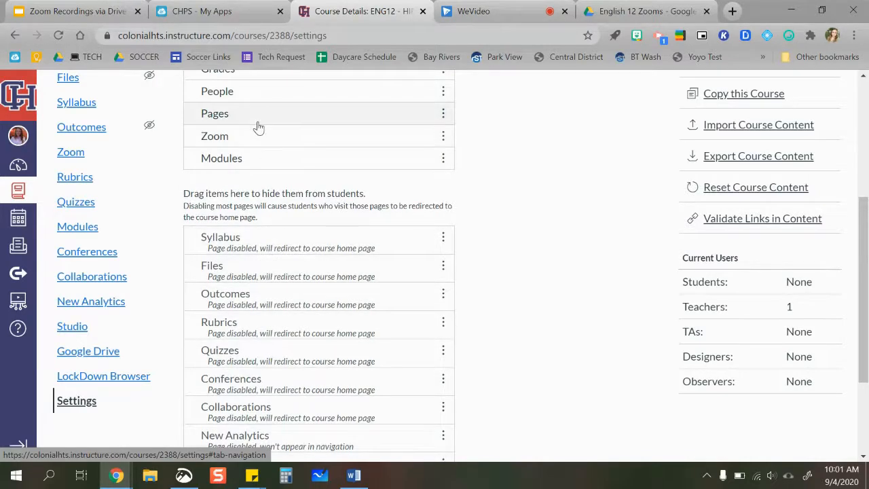
left_click_drag(258, 128, 270, 249)
scroll(269, 248, "up", 2)
left_click_drag(242, 202, 267, 313)
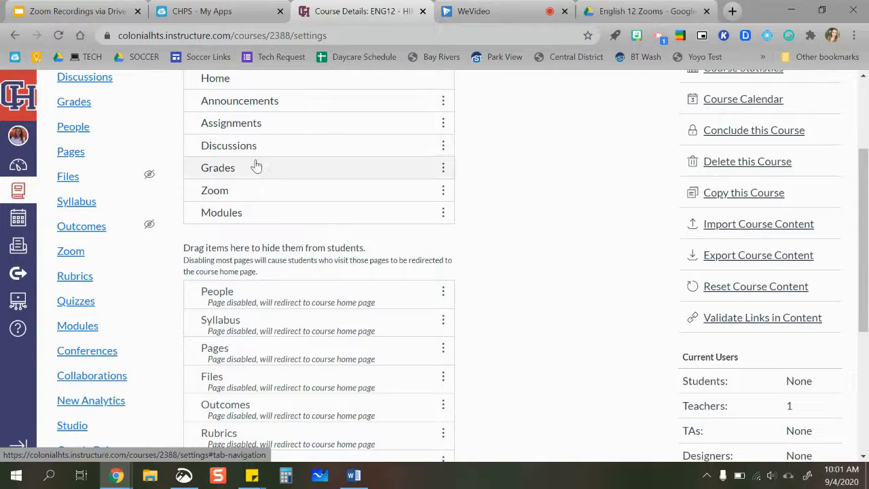
left_click_drag(256, 147, 288, 309)
left_click_drag(263, 125, 252, 222)
Arrange the visible navigation items as Home, Announcements, Modules, Zoom and Grades, and save the course navigation
scroll(280, 262, "up", 2)
left_click_drag(246, 266, 252, 242)
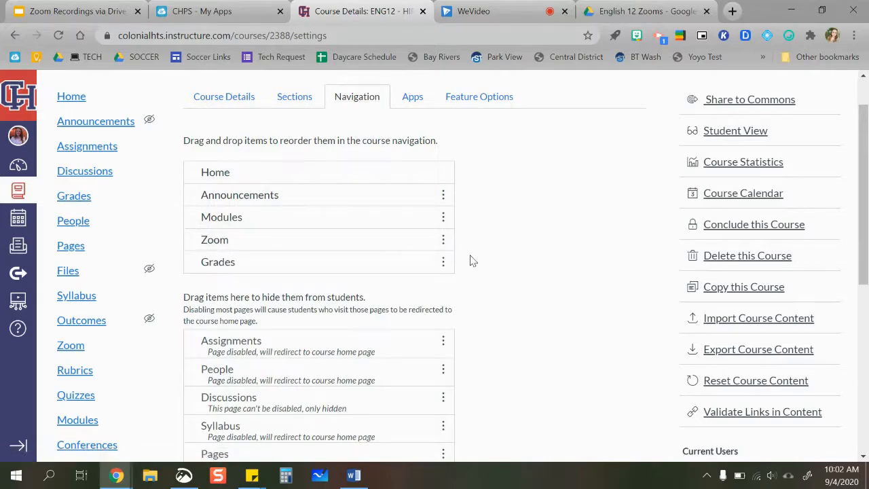
scroll(539, 273, "down", 5)
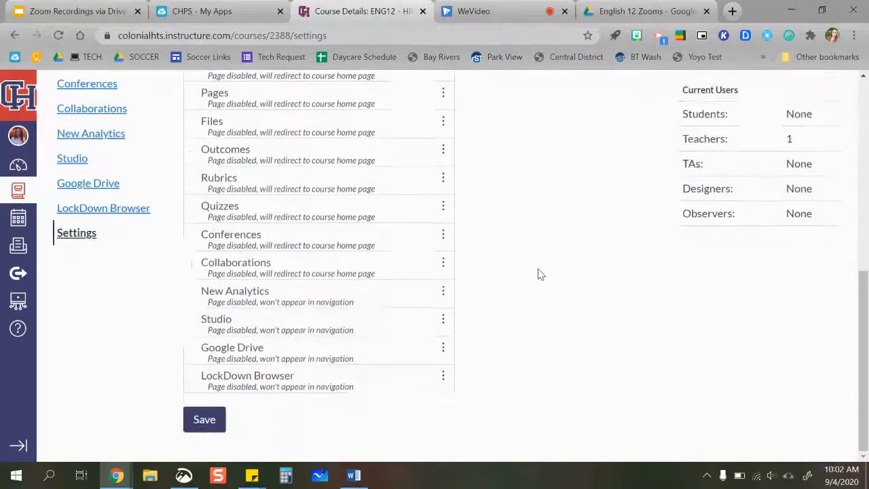
left_click(203, 420)
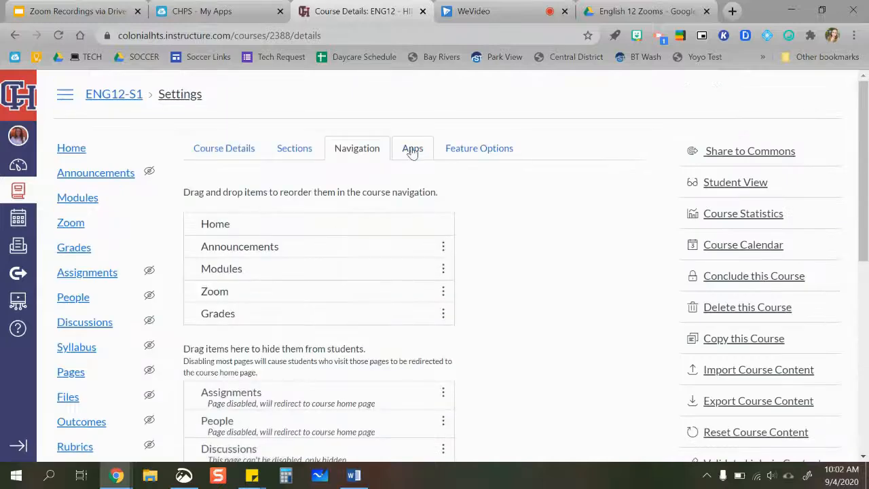
Look through the course's feature options and external apps
left_click(412, 150)
left_click(459, 155)
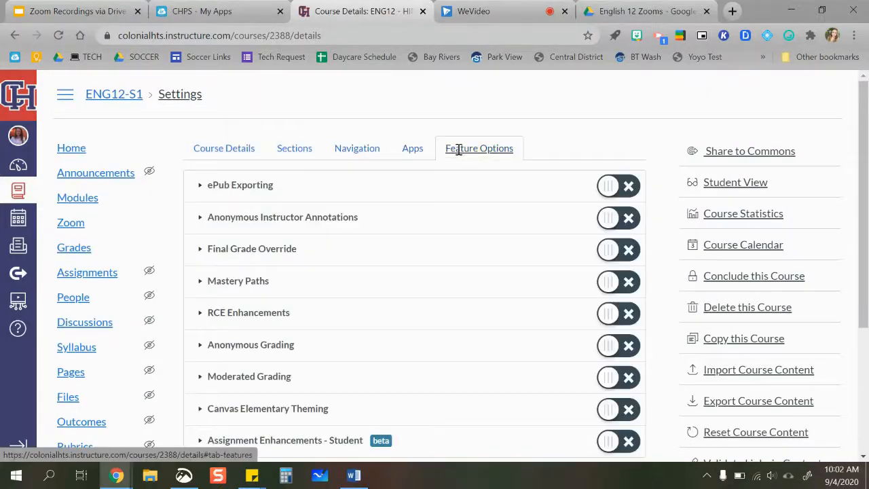
left_click(406, 149)
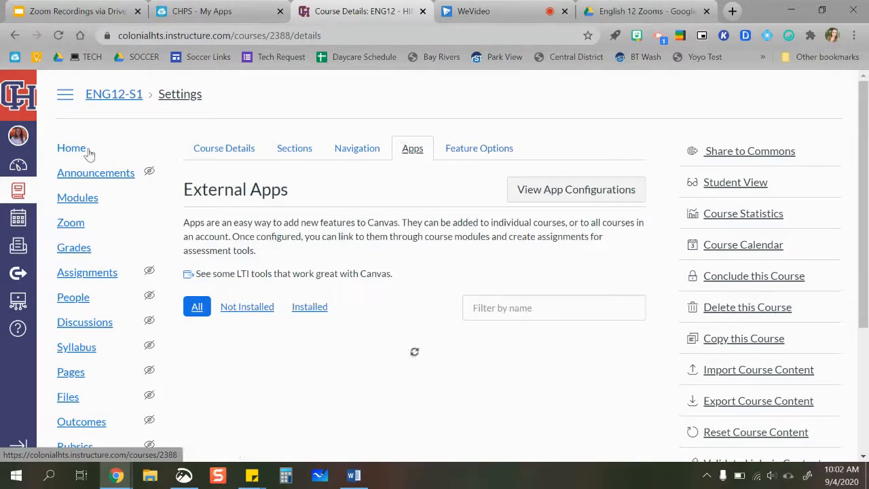
Open the account's user settings and examine the registered web services, other available services and approved integrations
left_click(18, 140)
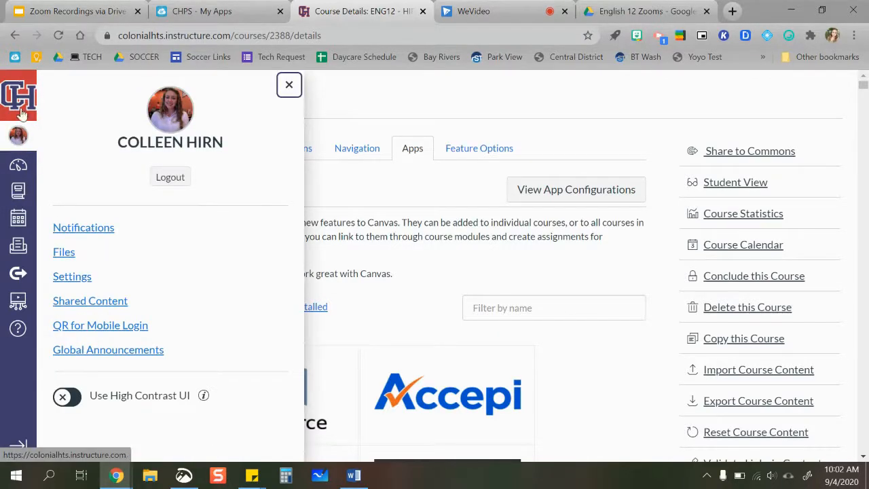
left_click(60, 284)
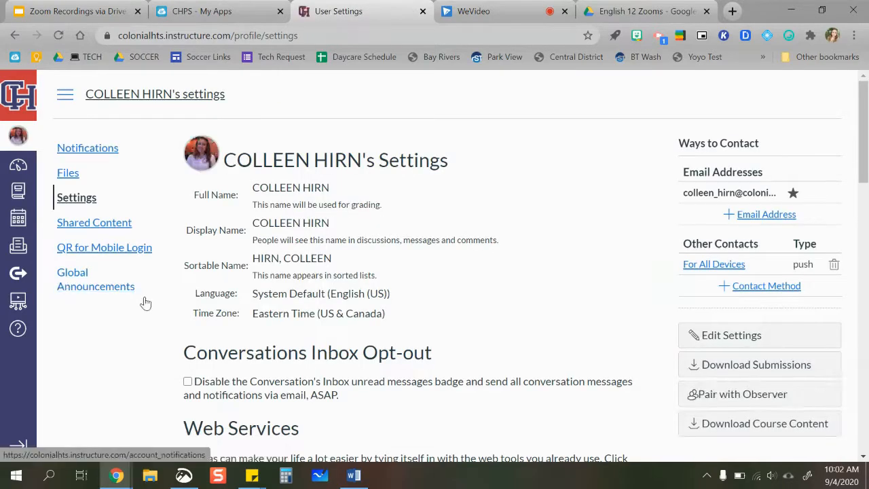
scroll(146, 303, "down", 5)
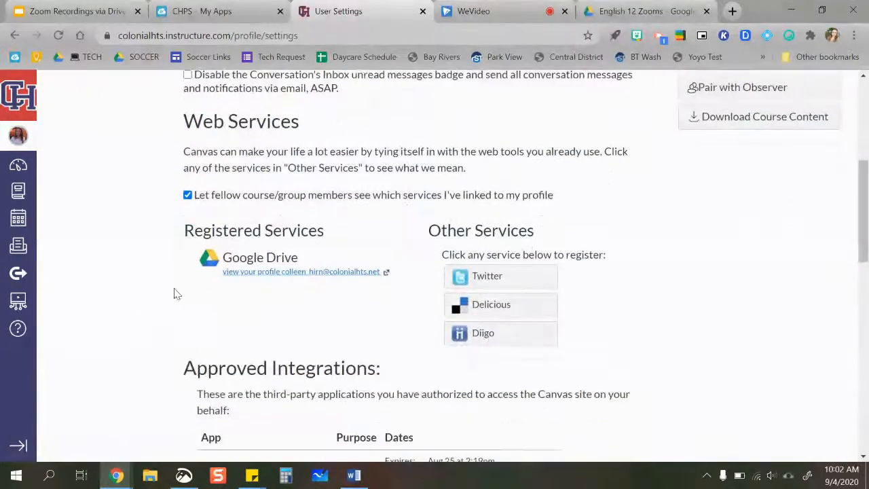
mouse_move(264, 259)
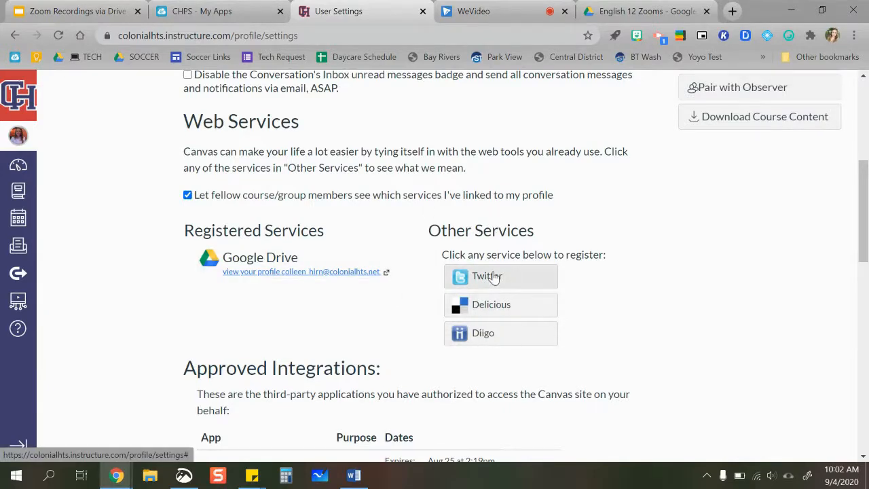
mouse_move(302, 274)
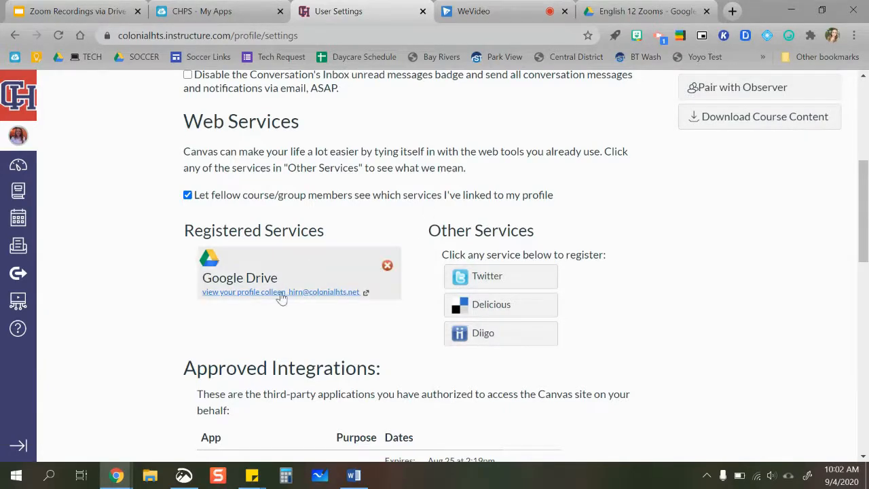
scroll(194, 299, "down", 1)
scroll(196, 301, "down", 5)
scroll(196, 296, "up", 10)
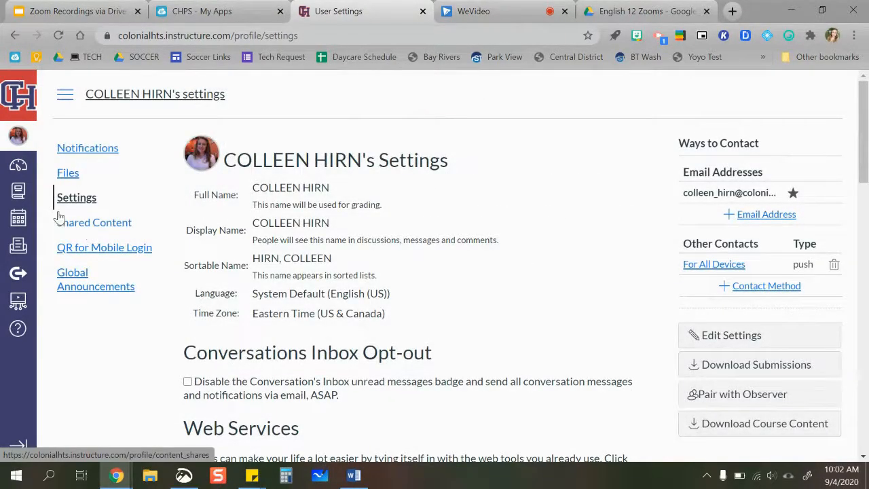
left_click(18, 191)
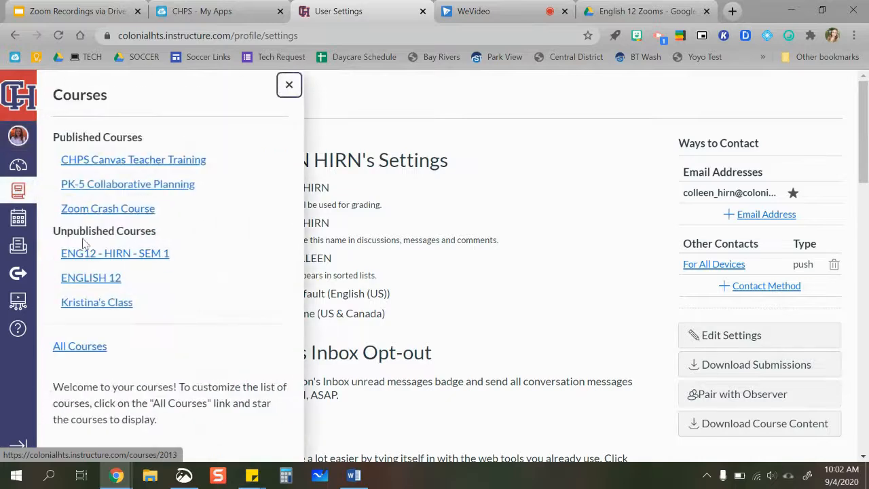
left_click(289, 85)
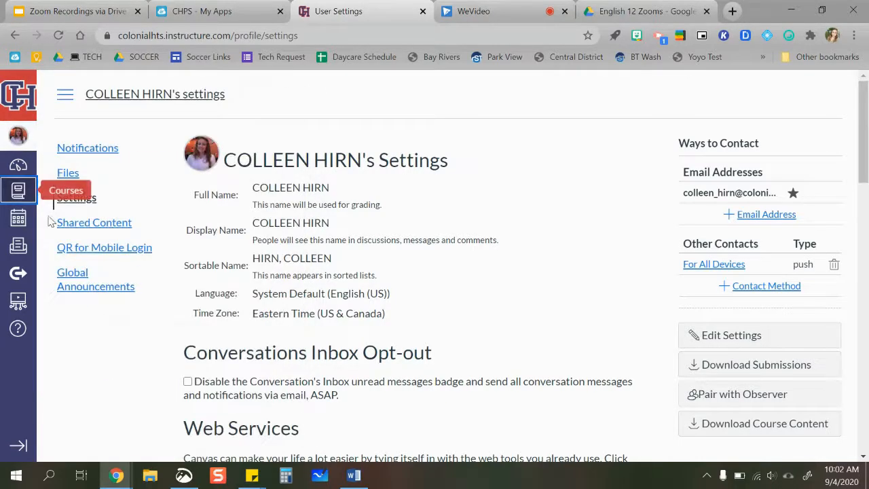
scroll(193, 271, "down", 1)
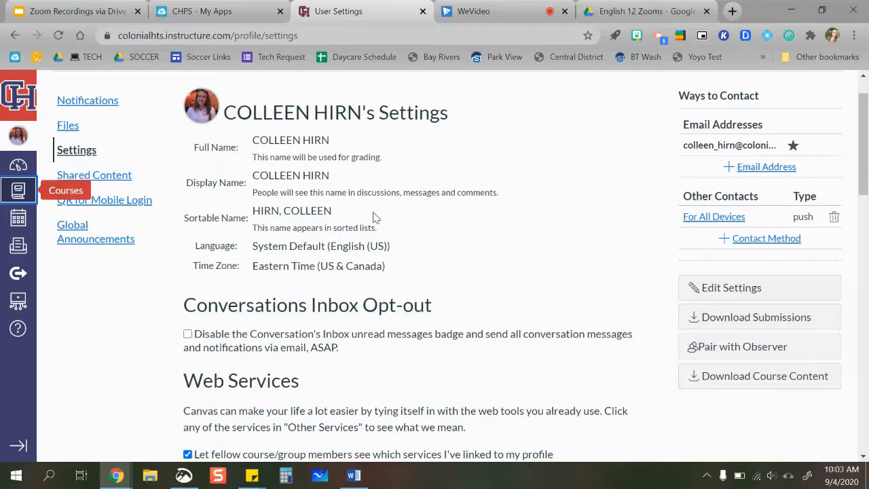
scroll(373, 217, "up", 1)
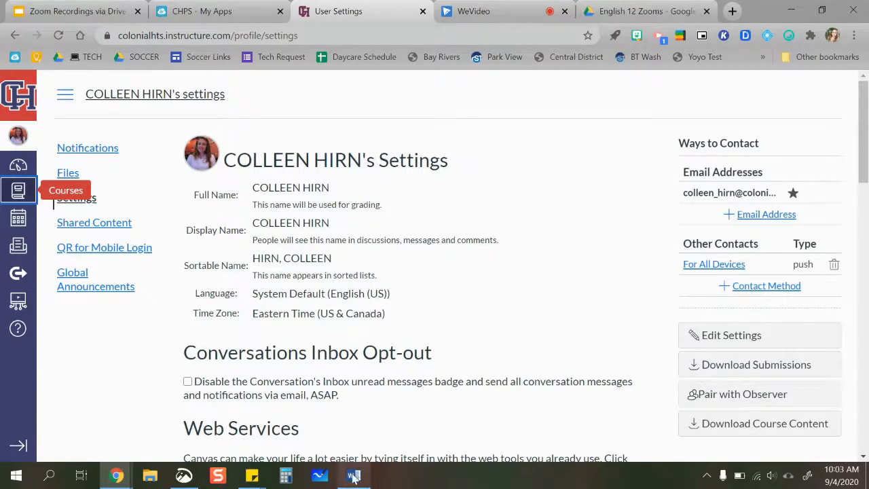
Switch to WeVideo and dismiss the editor's time-out message
left_click(497, 12)
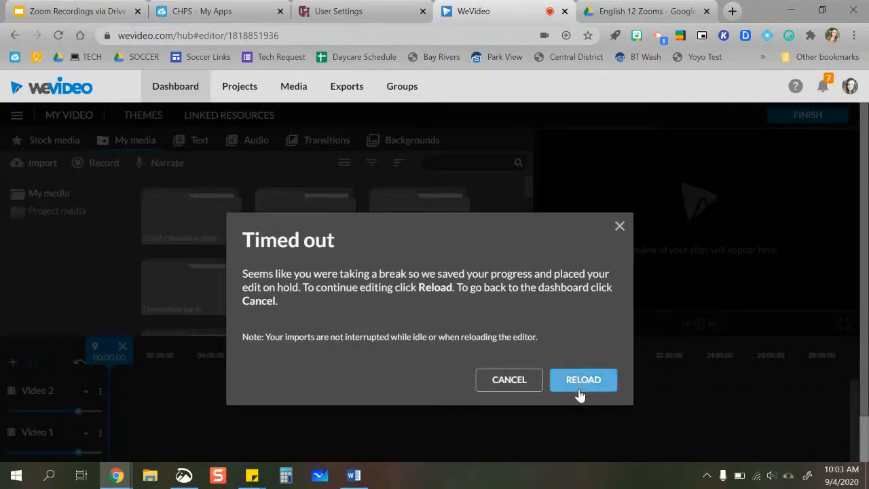
left_click(620, 228)
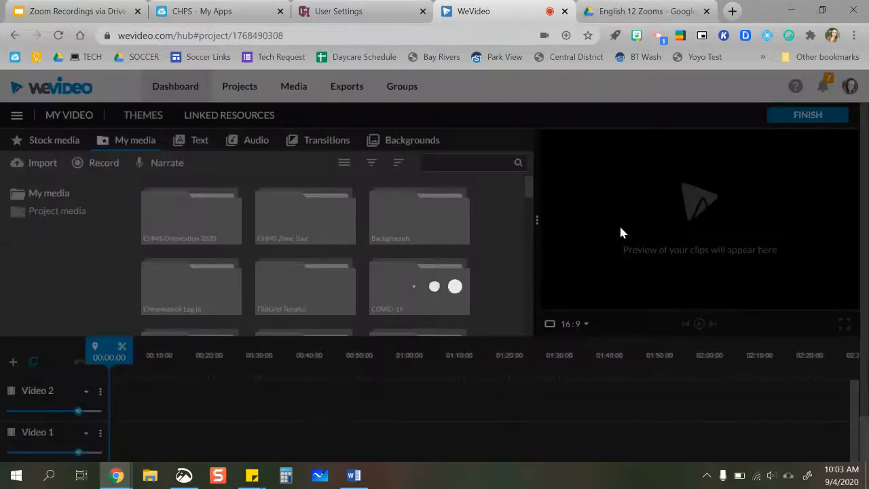